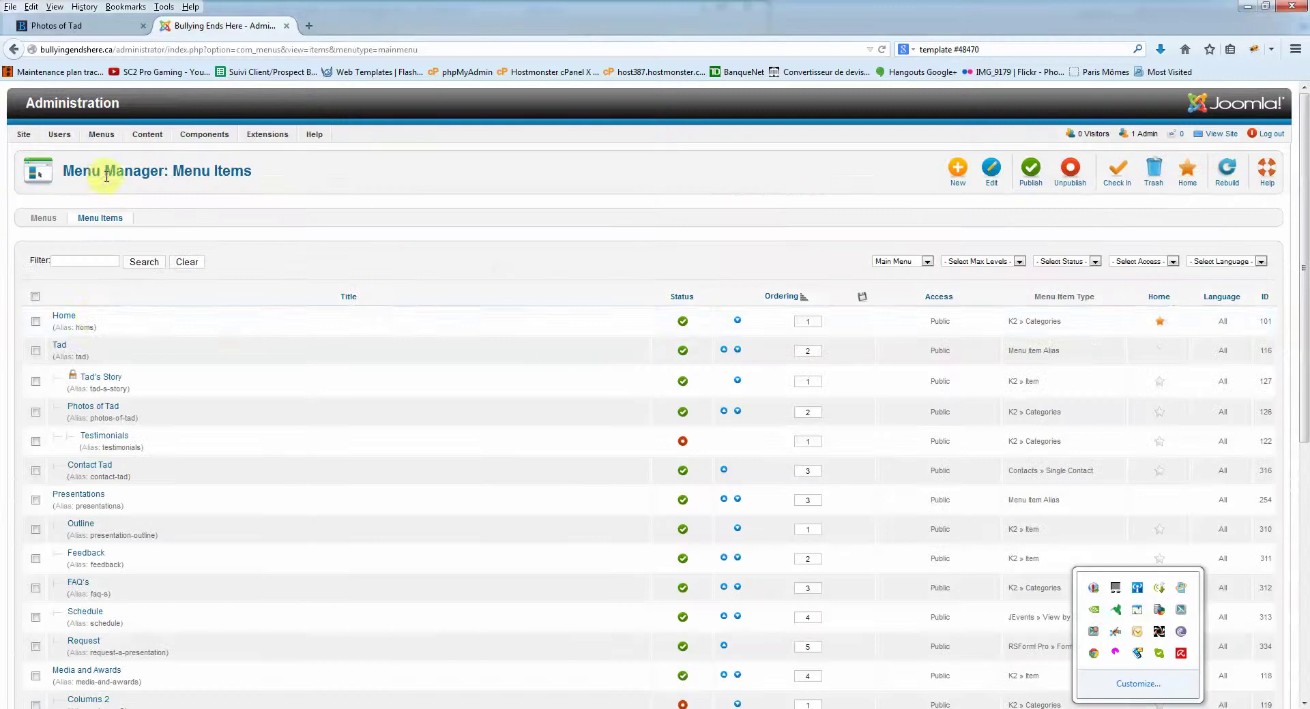
# Open the Home menu item, examine its browser page title in the page display options, and close it without changes.
pyautogui.click(72, 322)
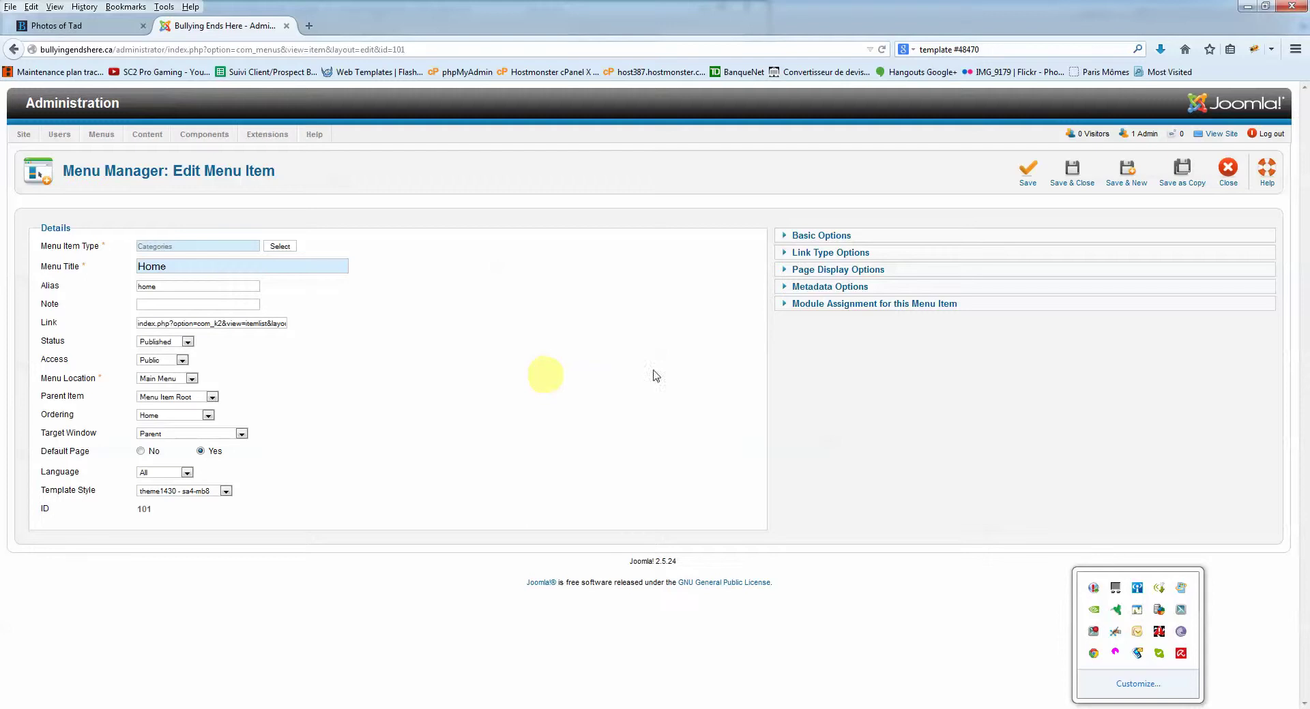
pyautogui.click(839, 271)
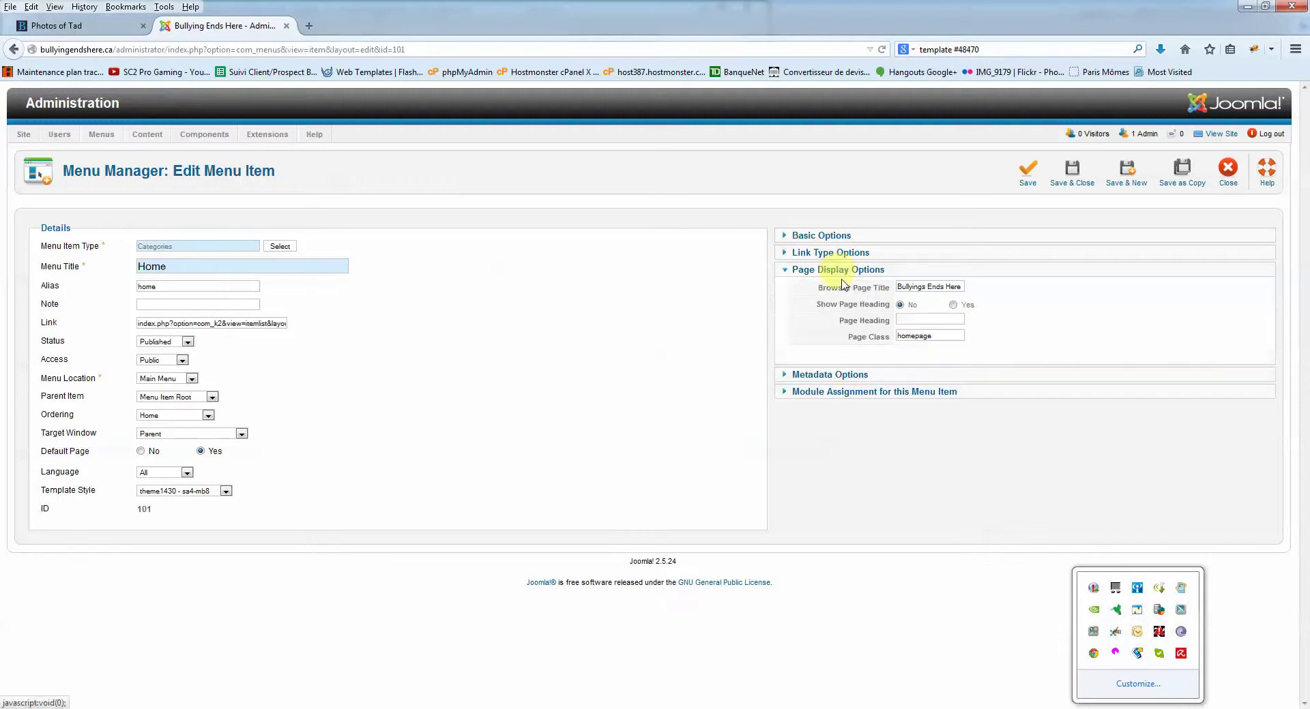
pyautogui.tripleClick(897, 288)
pyautogui.click(902, 287)
pyautogui.click(904, 288)
pyautogui.click(907, 287)
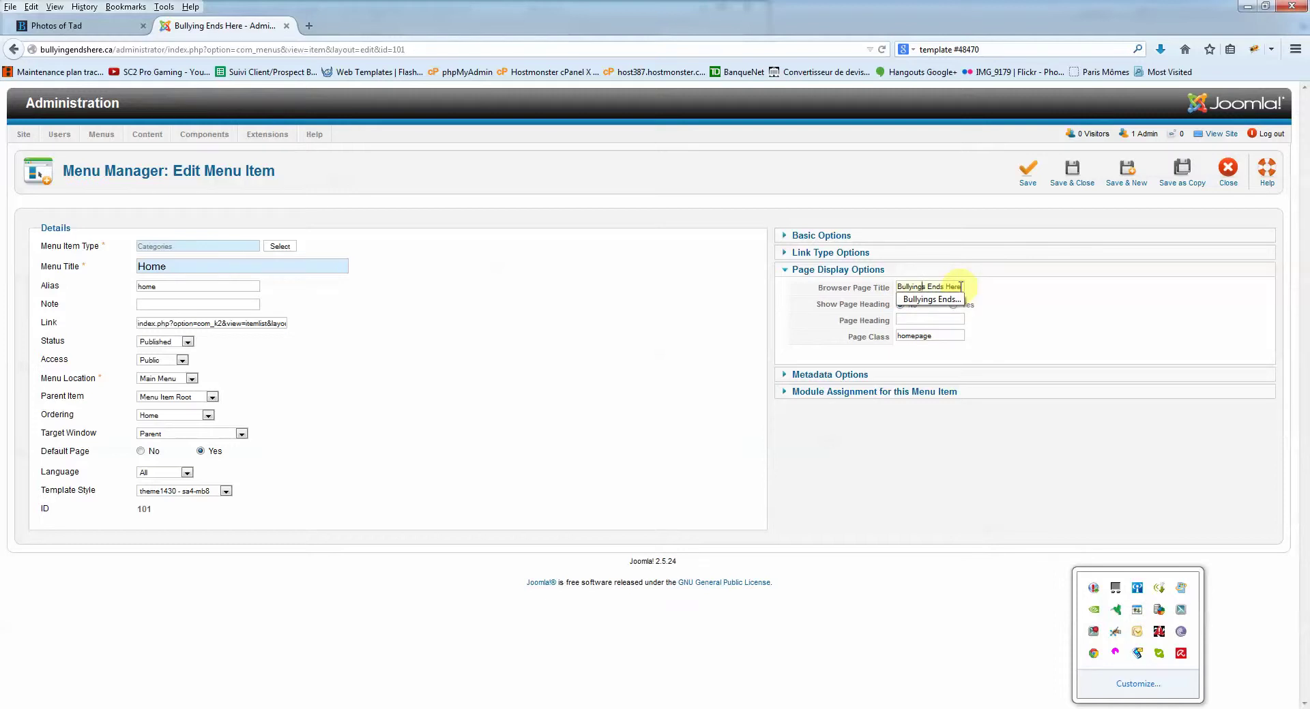
pyautogui.moveTo(918, 288)
pyautogui.mouseDown()
pyautogui.moveTo(943, 288)
pyautogui.moveTo(898, 287)
pyautogui.mouseUp()
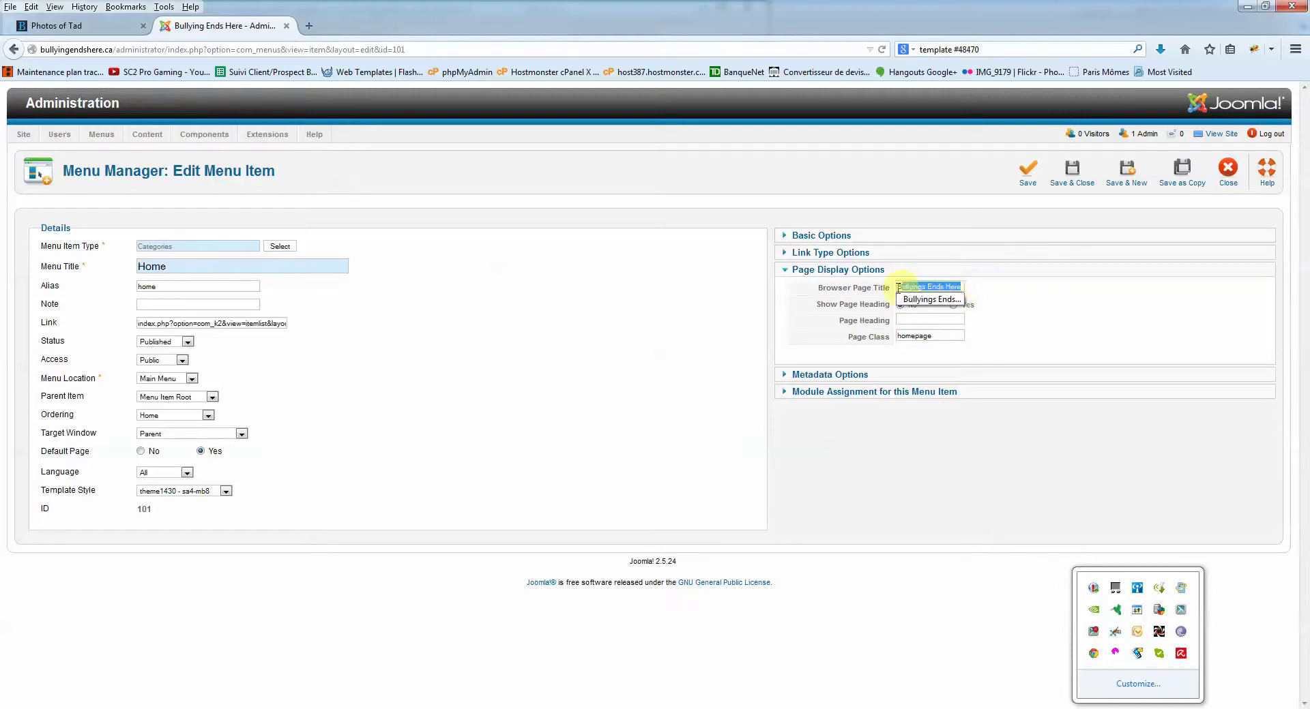
pyautogui.press('Escape')
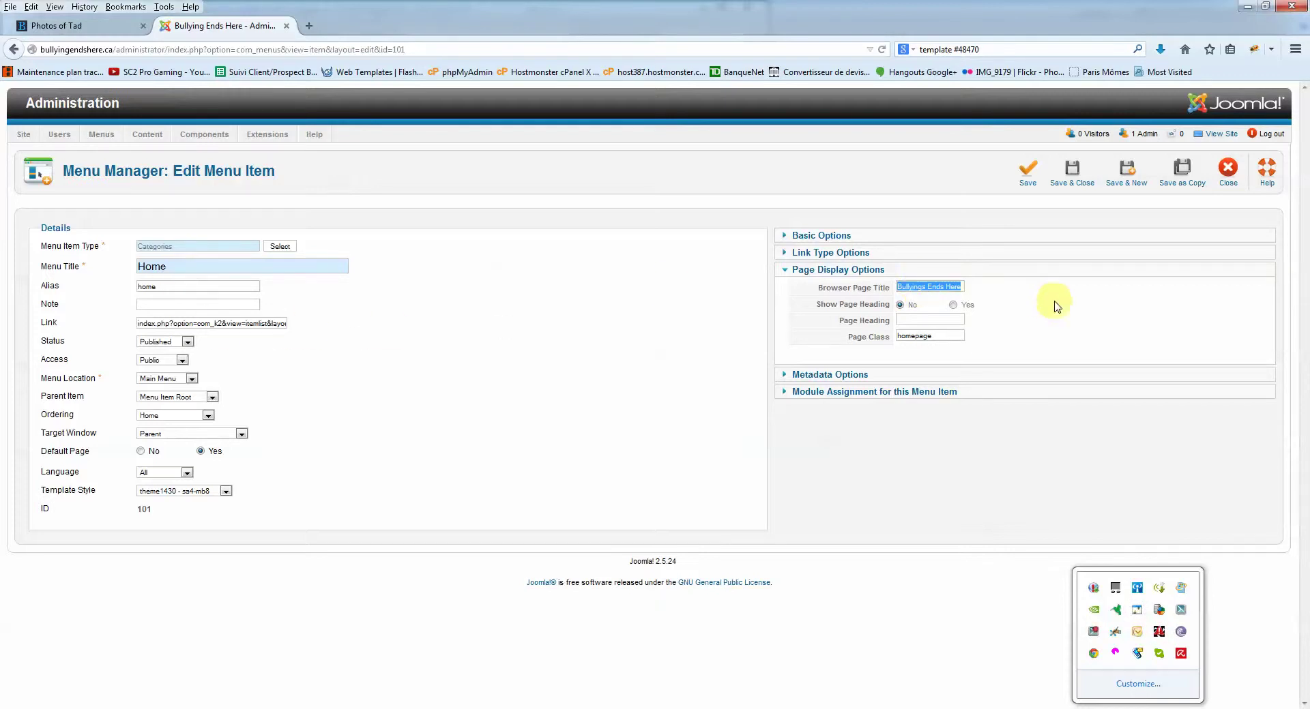
pyautogui.click(956, 288)
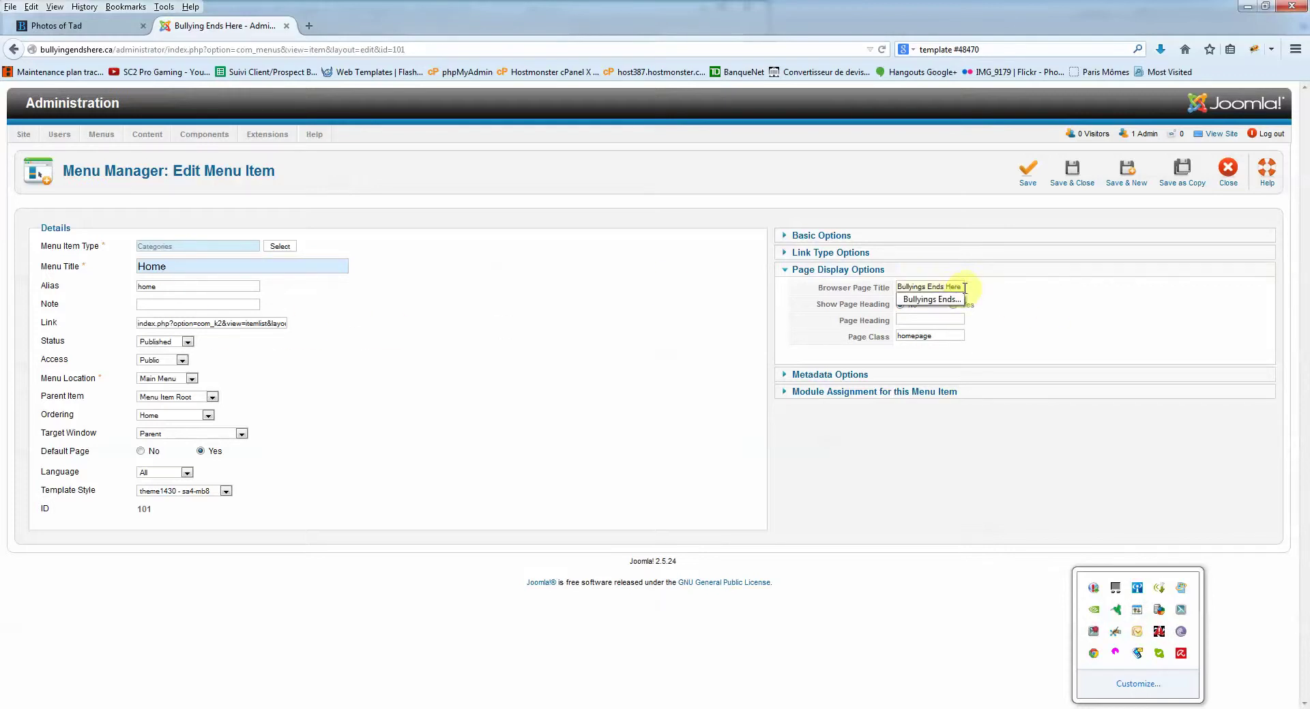
pyautogui.press('Escape')
pyautogui.click(966, 288)
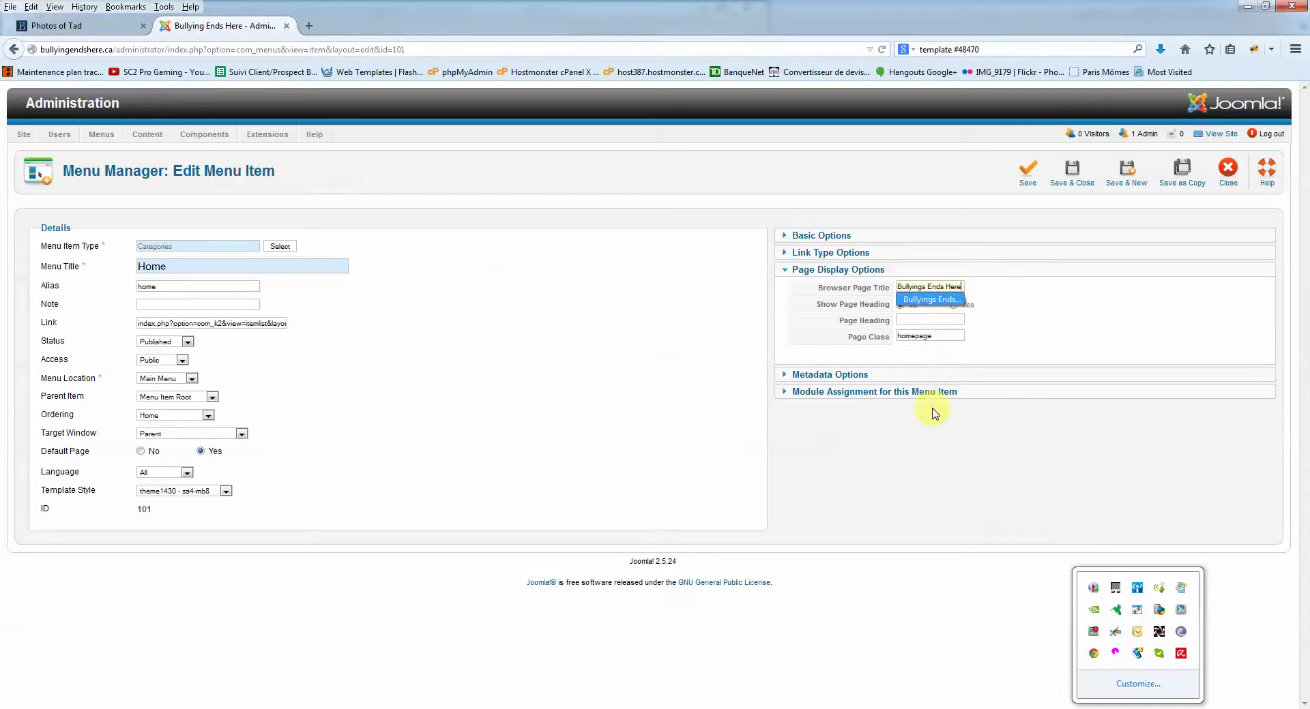
pyautogui.click(920, 444)
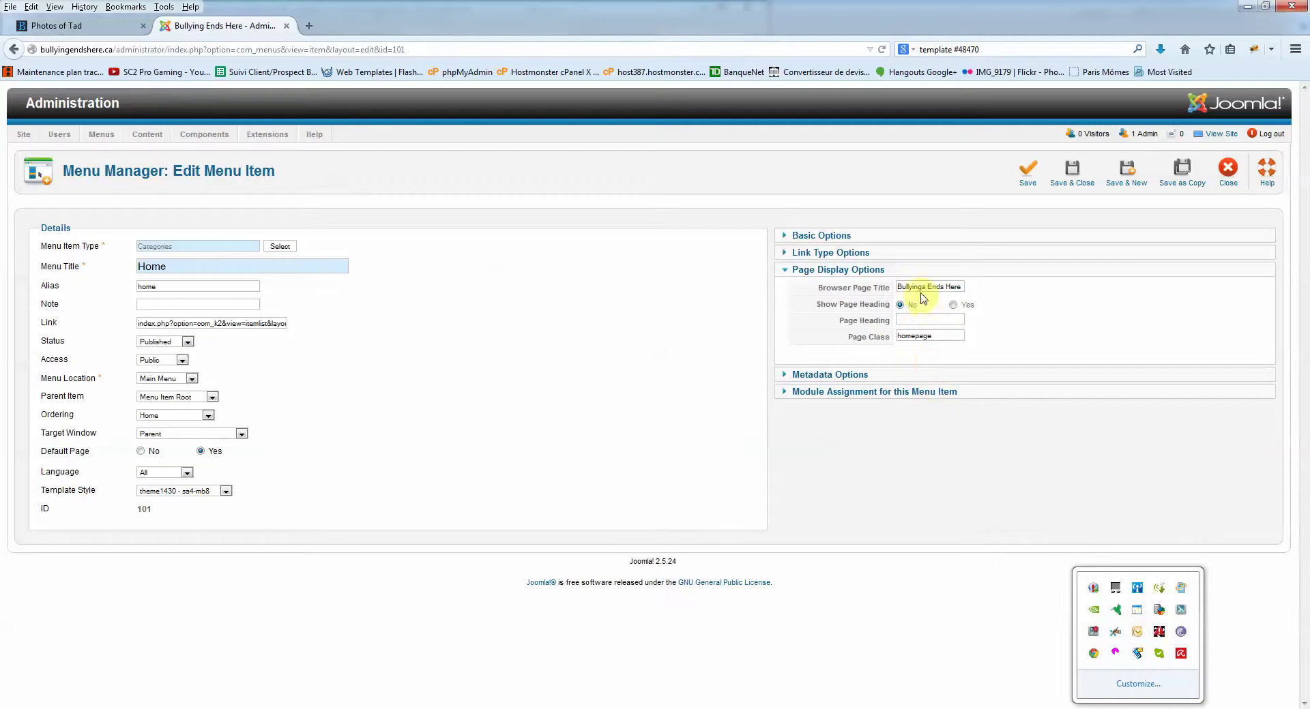
pyautogui.moveTo(919, 290); pyautogui.dragTo(897, 289)
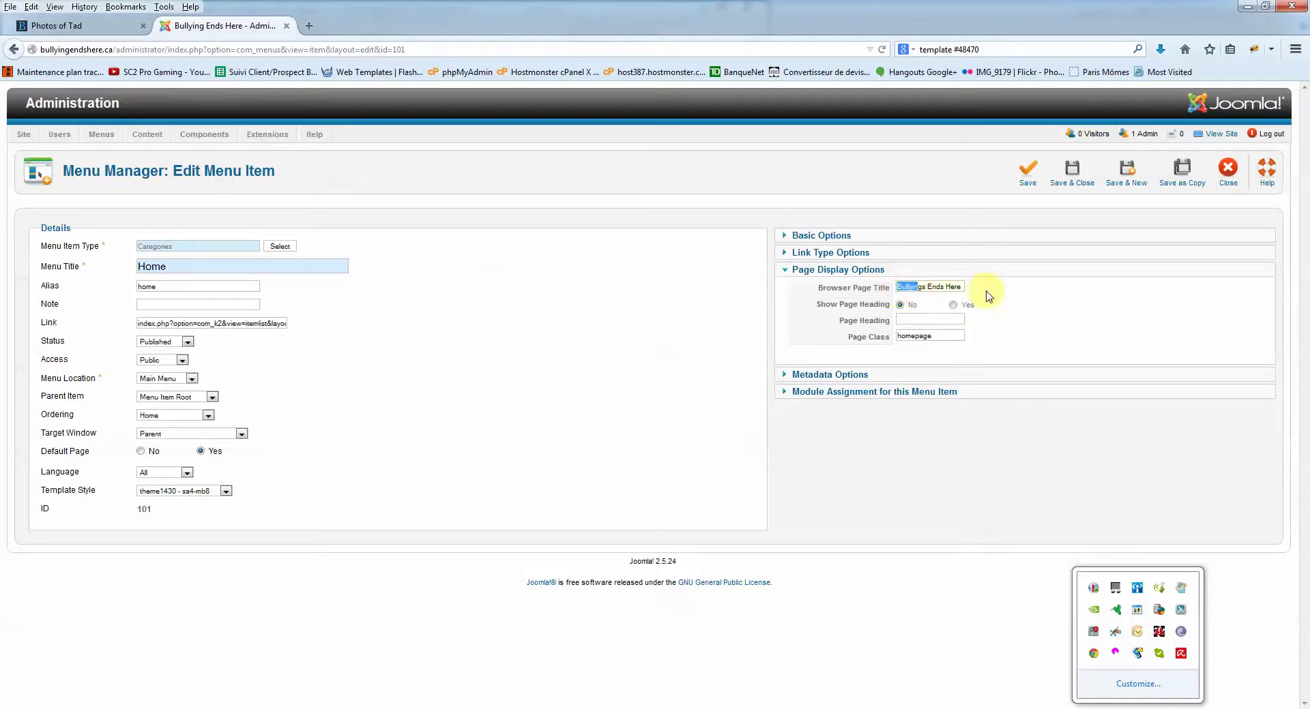
pyautogui.click(952, 287)
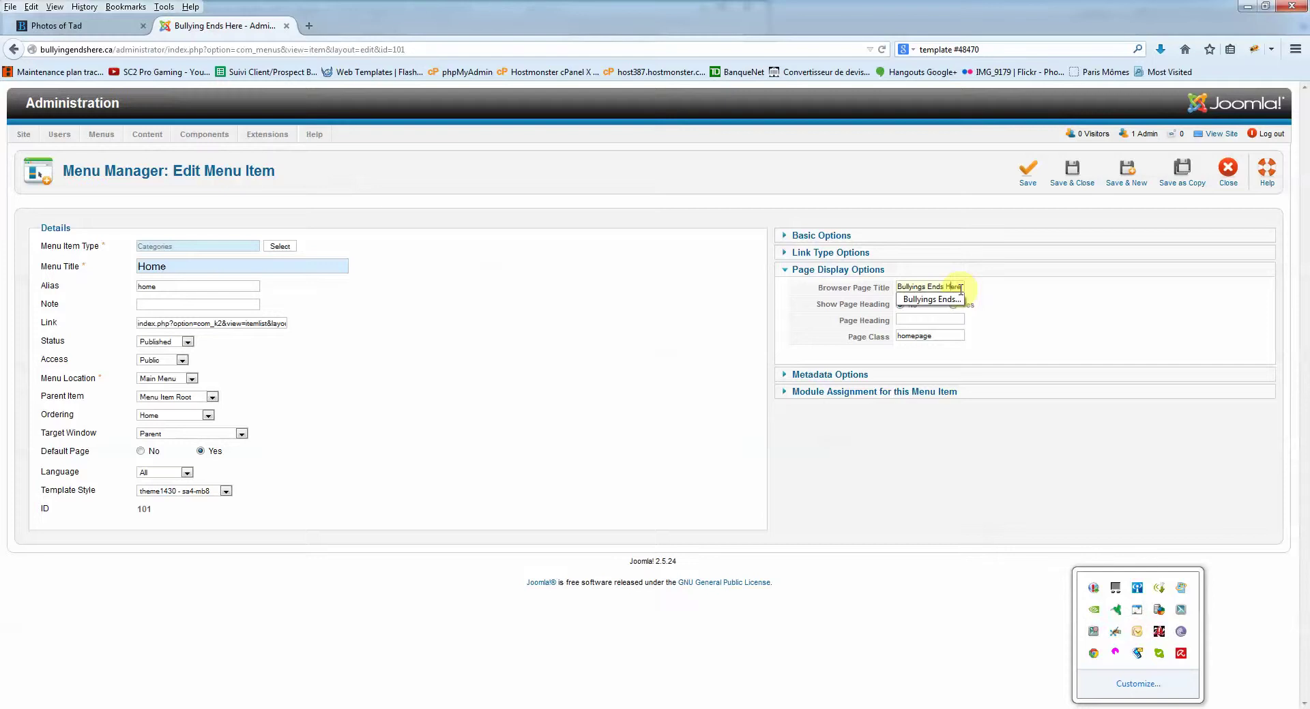
pyautogui.click(964, 288)
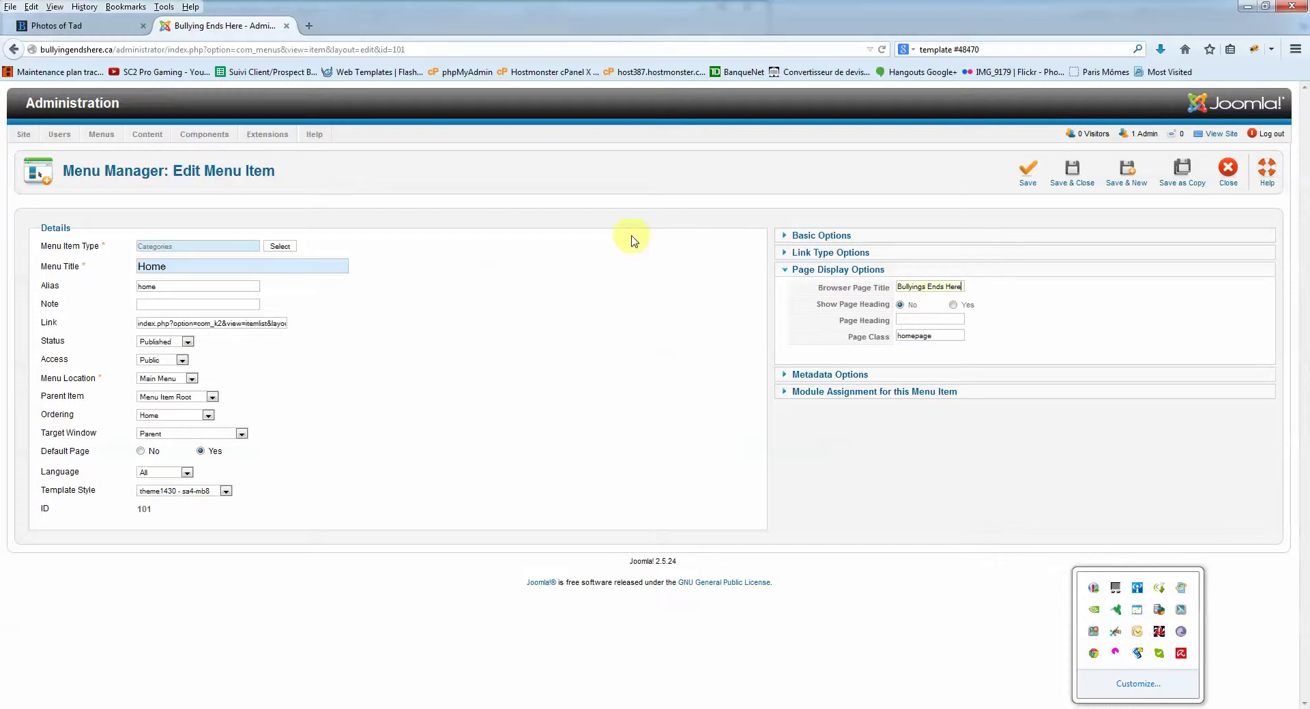
pyautogui.click(1228, 169)
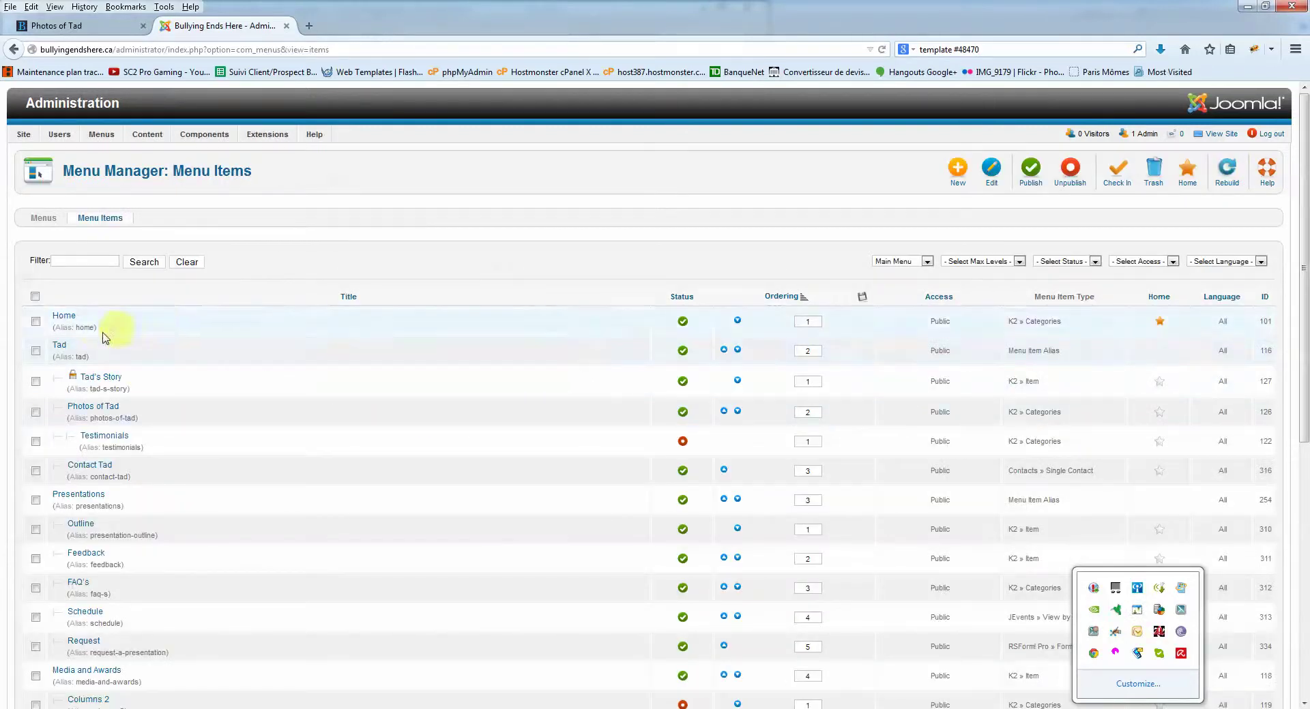
# Open the menu item alias directly below Home, check its menu item type, and close it.
pyautogui.scroll(-2, 161, 372)
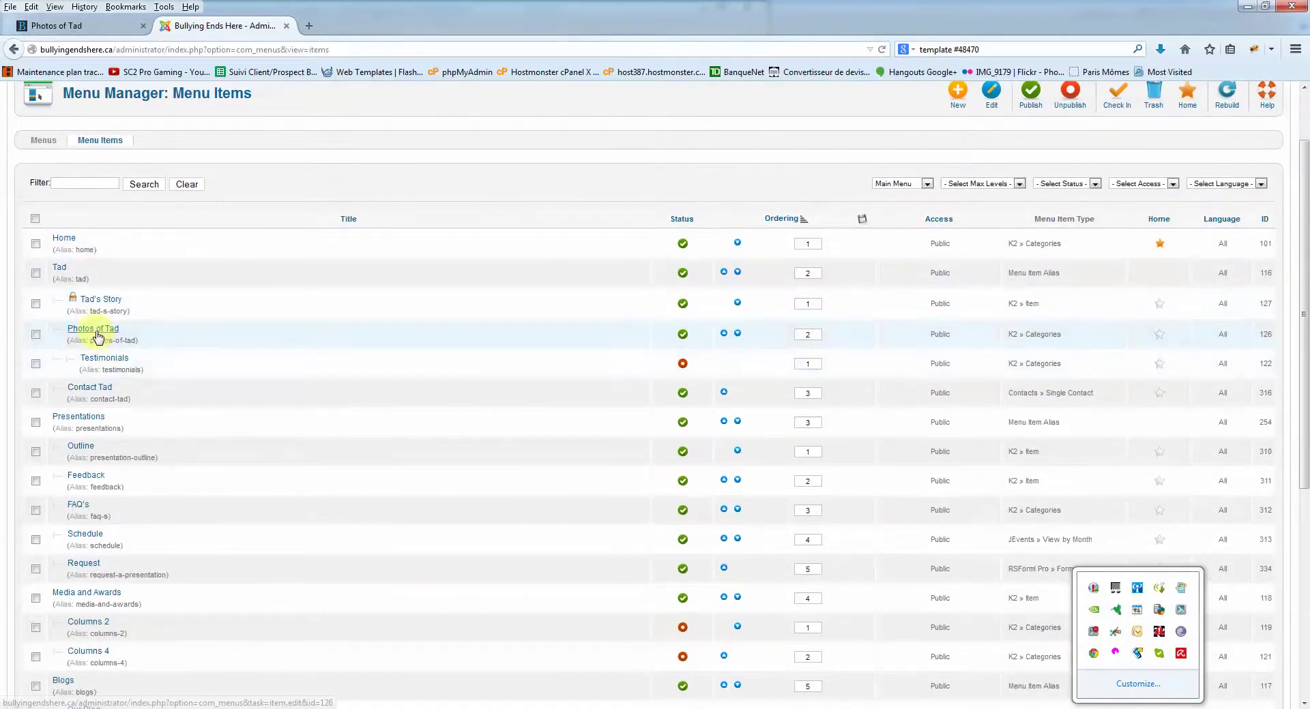
pyautogui.click(60, 267)
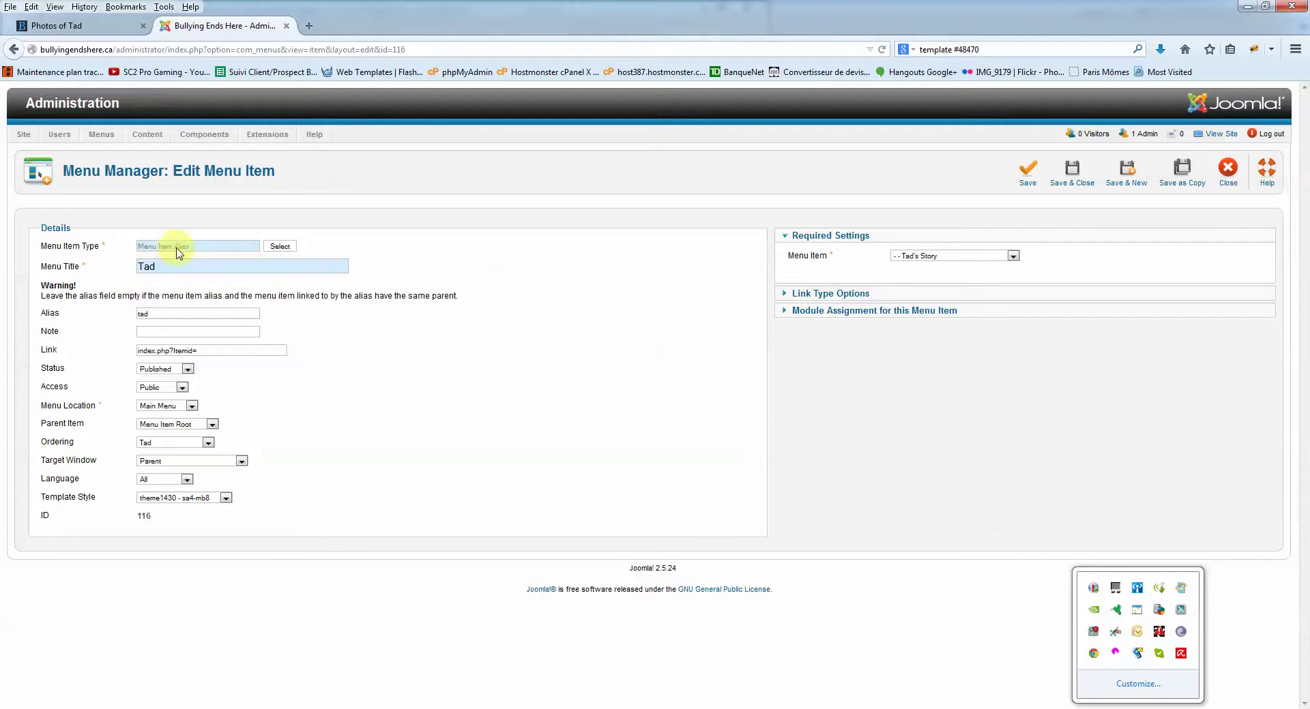
pyautogui.click(1228, 172)
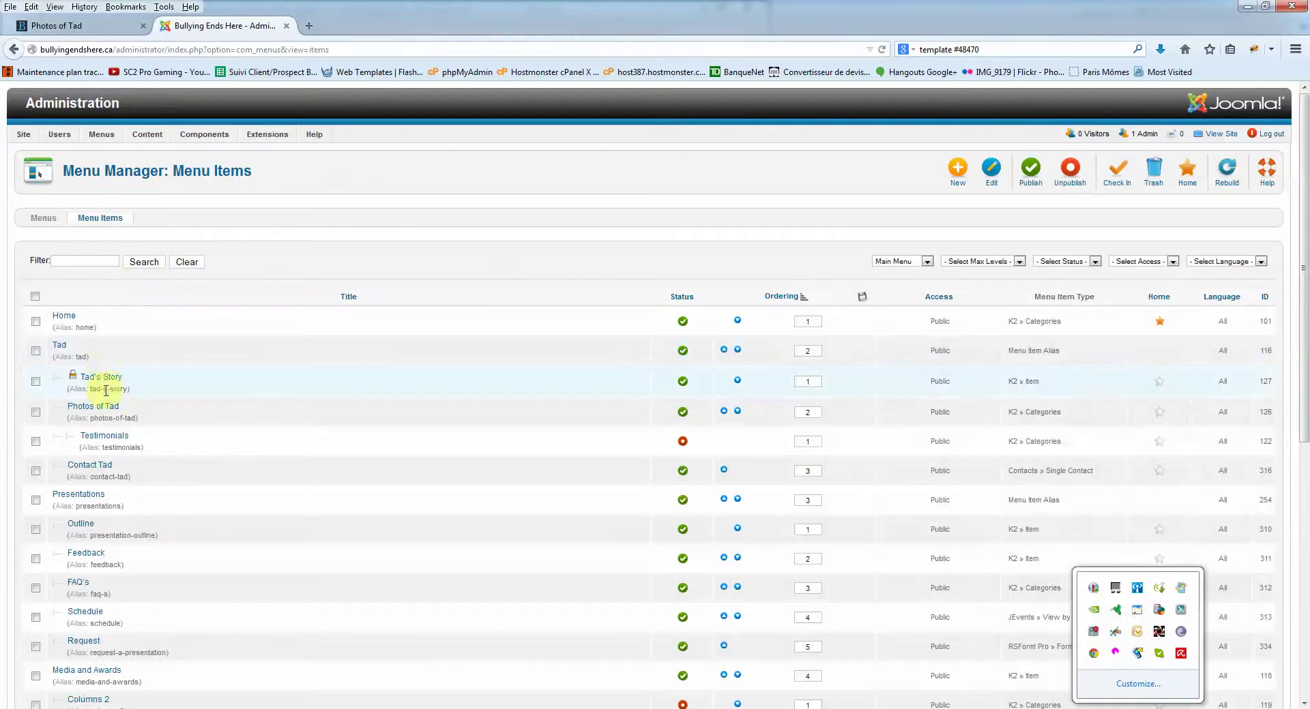
# Enter the founder's full name followed by "- Founder of Bullyings Ends Here" as the browser page title of his story menu item.
pyautogui.click(102, 378)
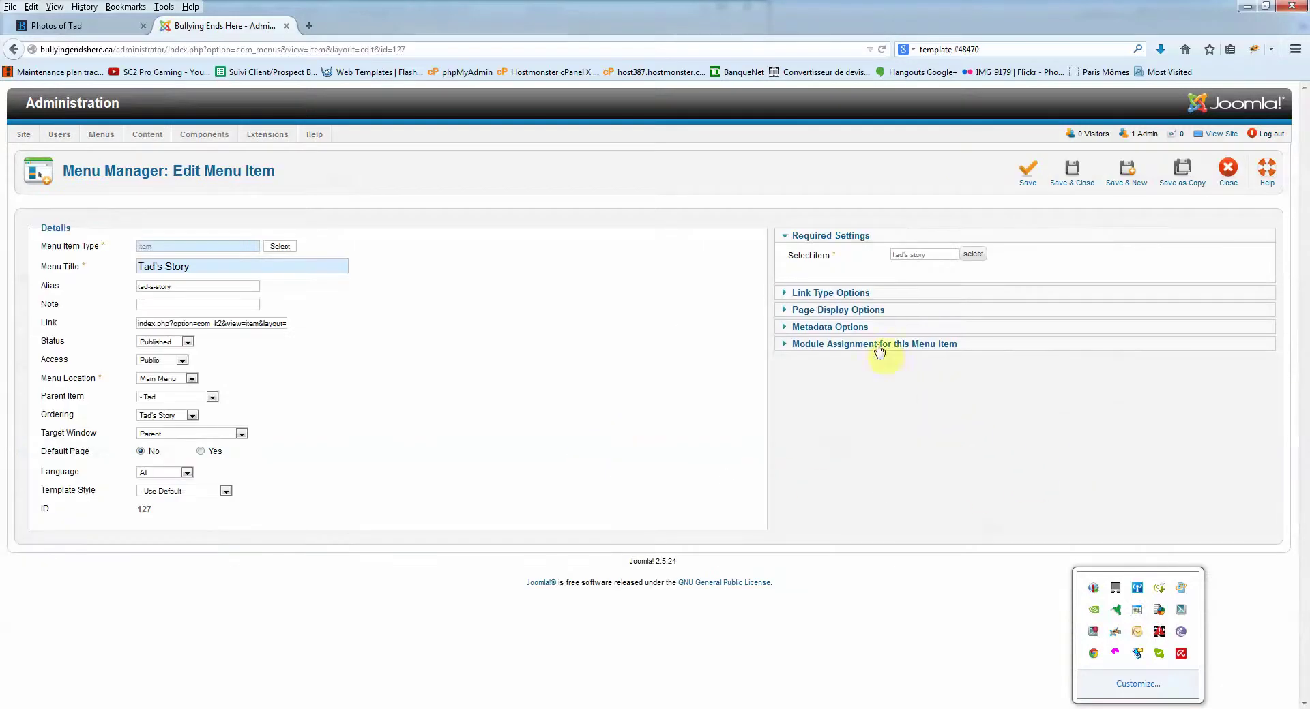
pyautogui.click(872, 315)
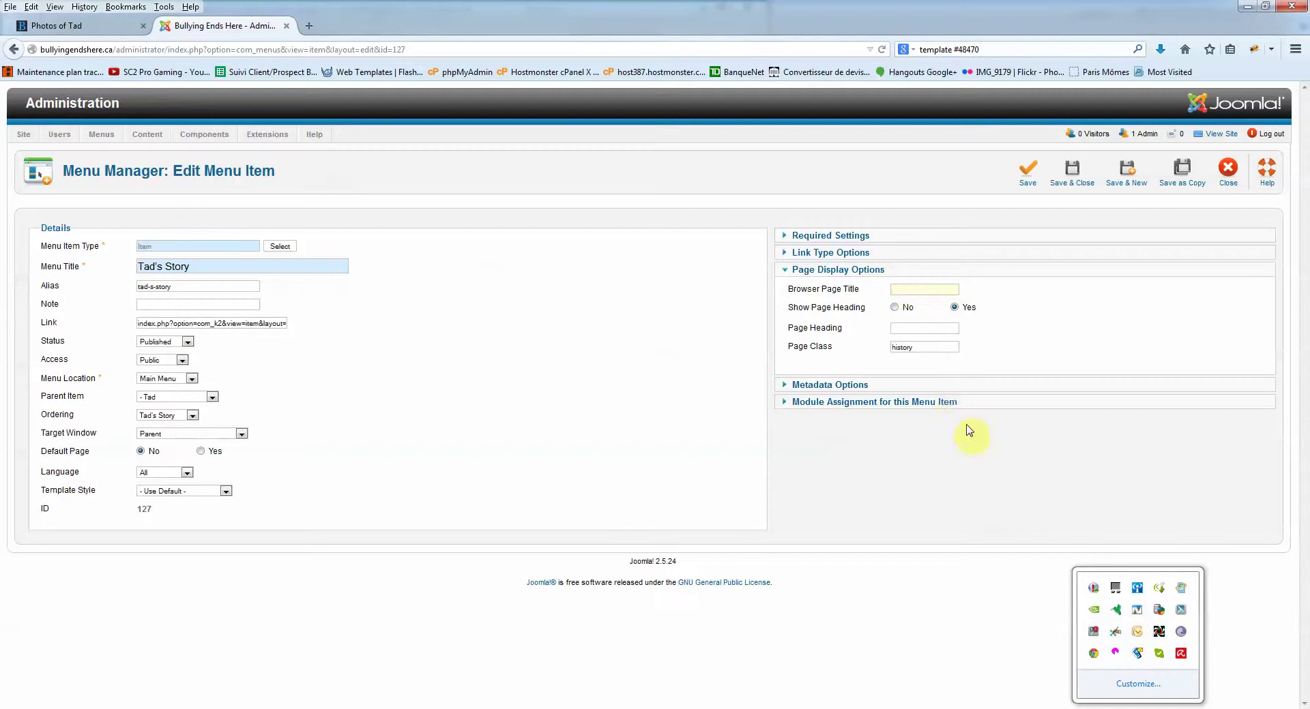
pyautogui.write('Tad')
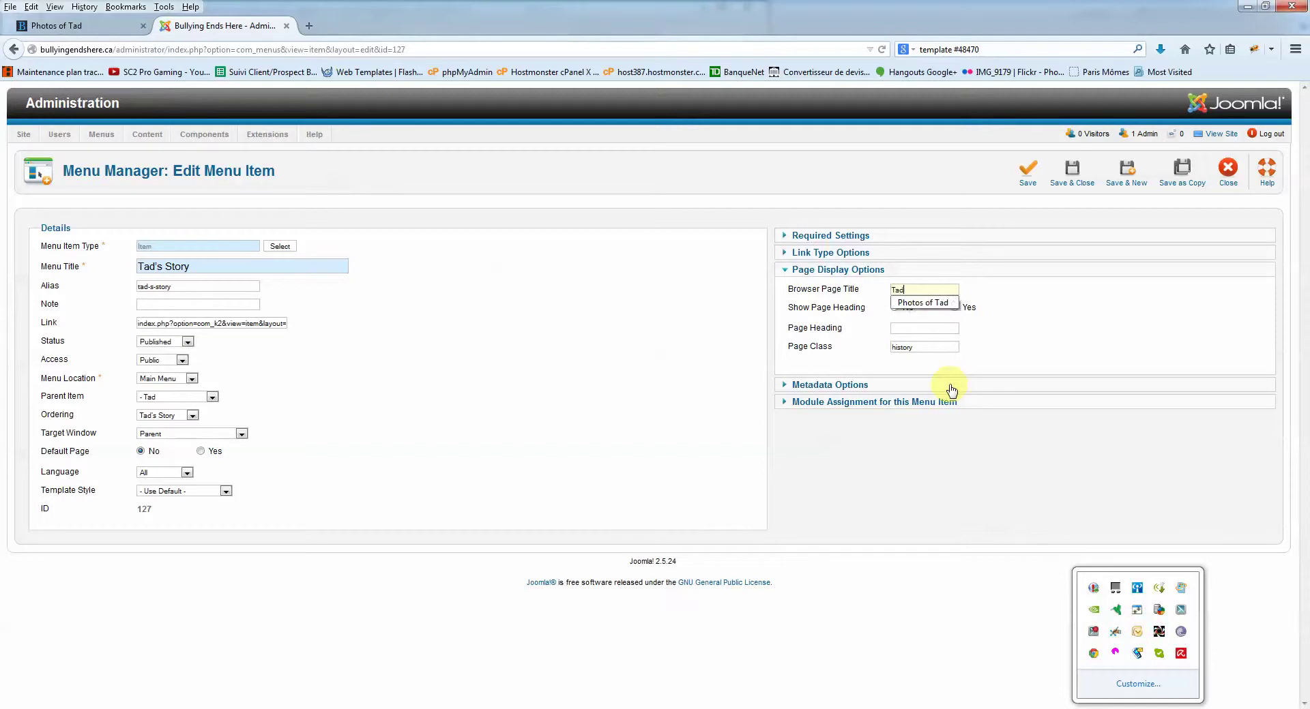
pyautogui.write(' M')
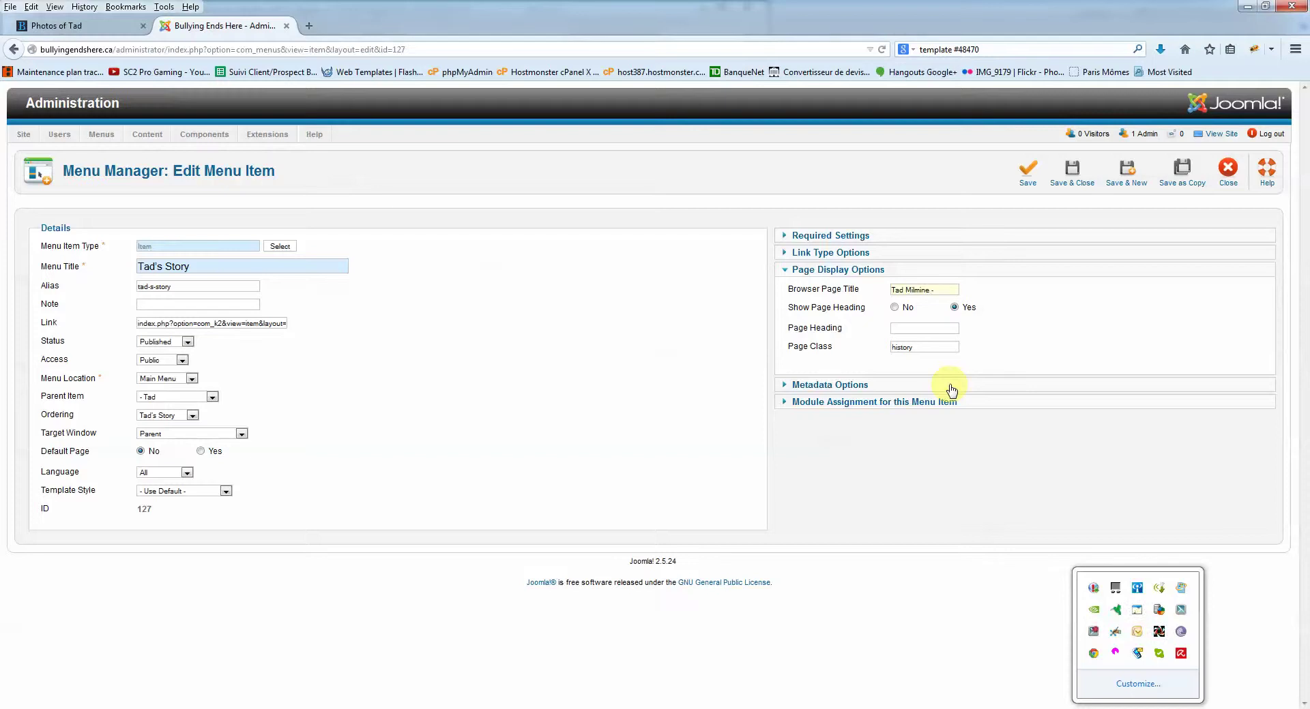
pyautogui.write('ilmine - Founder of Bu')
pyautogui.write('llyings End')
pyautogui.write('s Here')
pyautogui.tripleClick(915, 290)
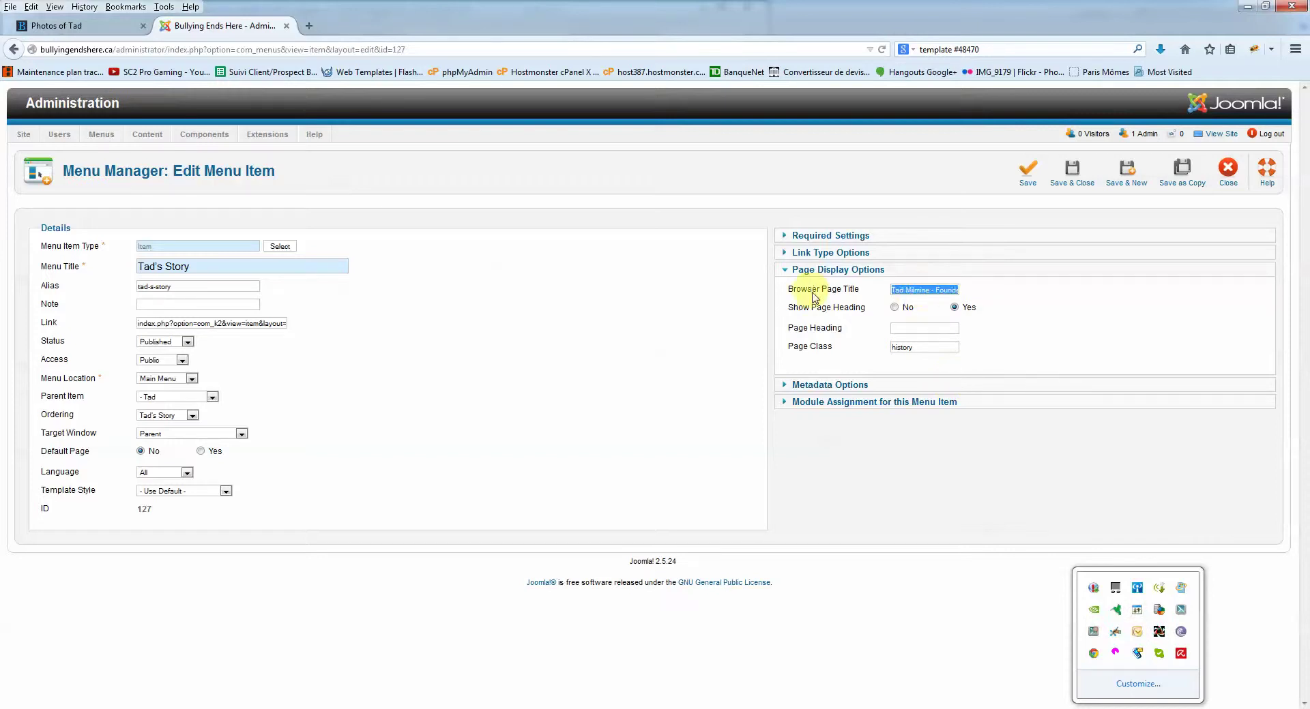
pyautogui.click(916, 291)
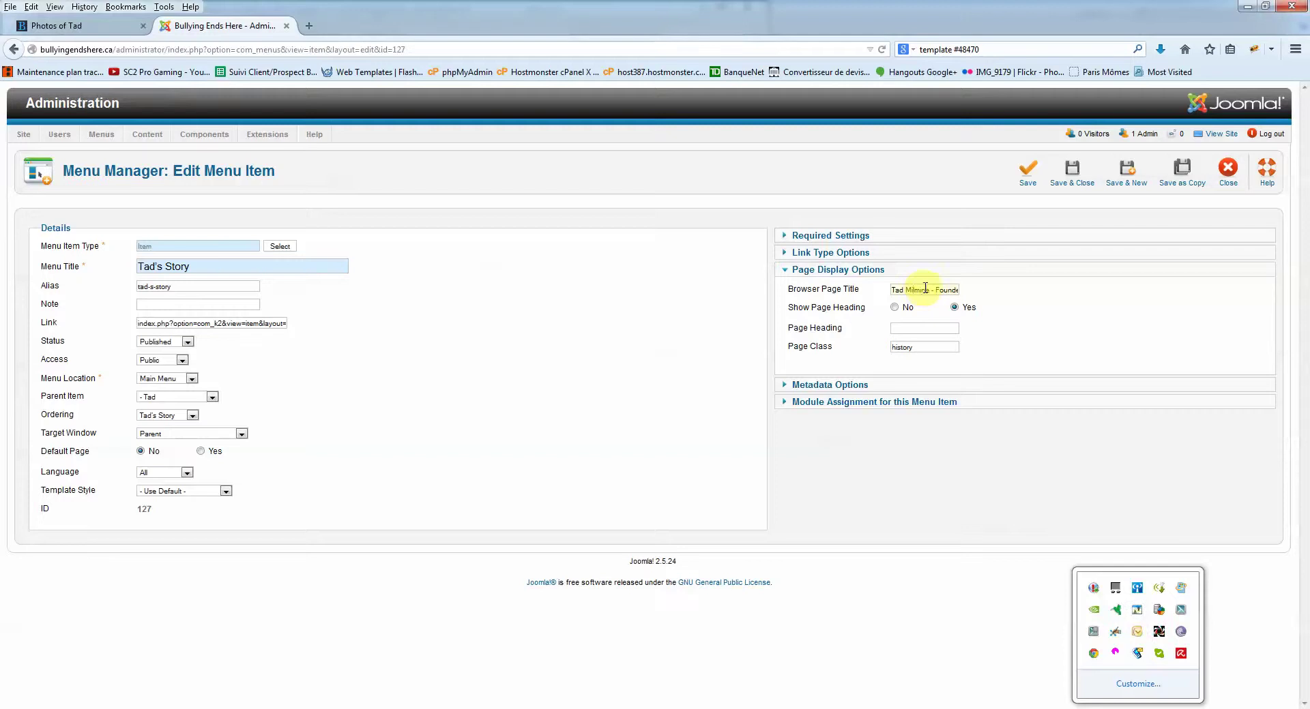
pyautogui.moveTo(921, 288); pyautogui.dragTo(926, 288)
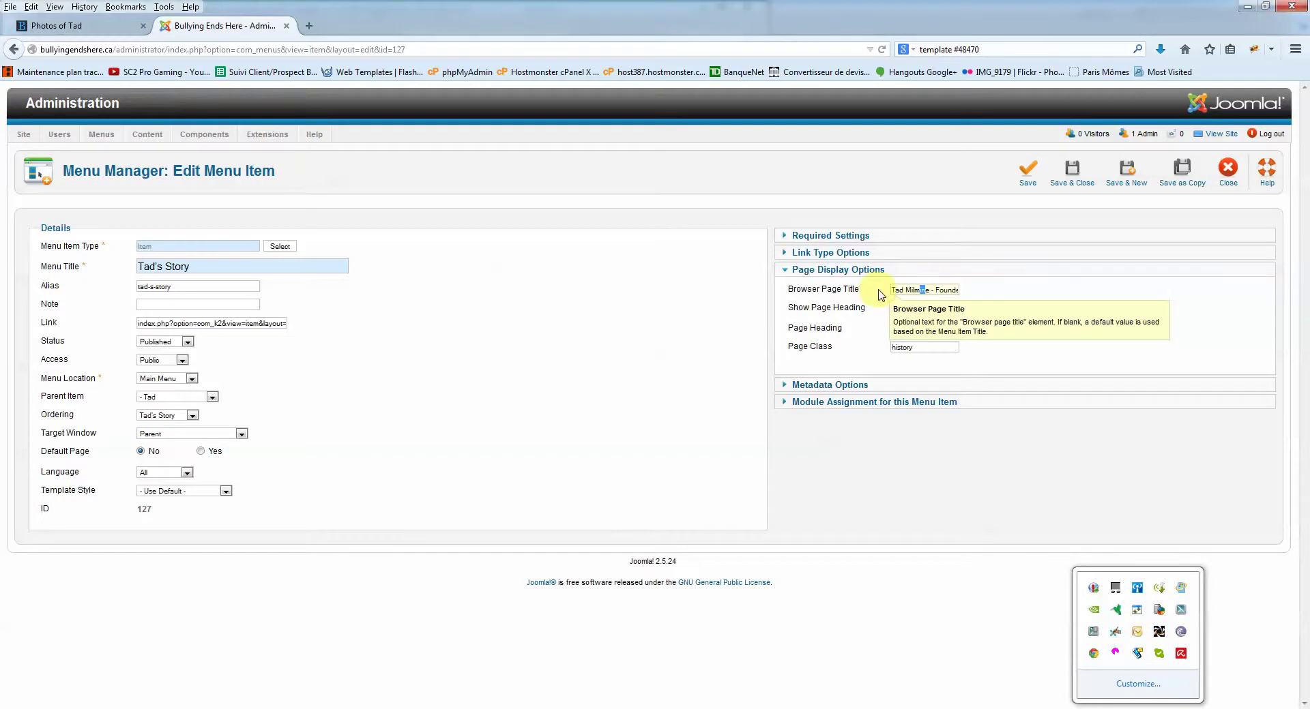
# Review the meta description and meta keywords in the story item's metadata options.
pyautogui.click(839, 389)
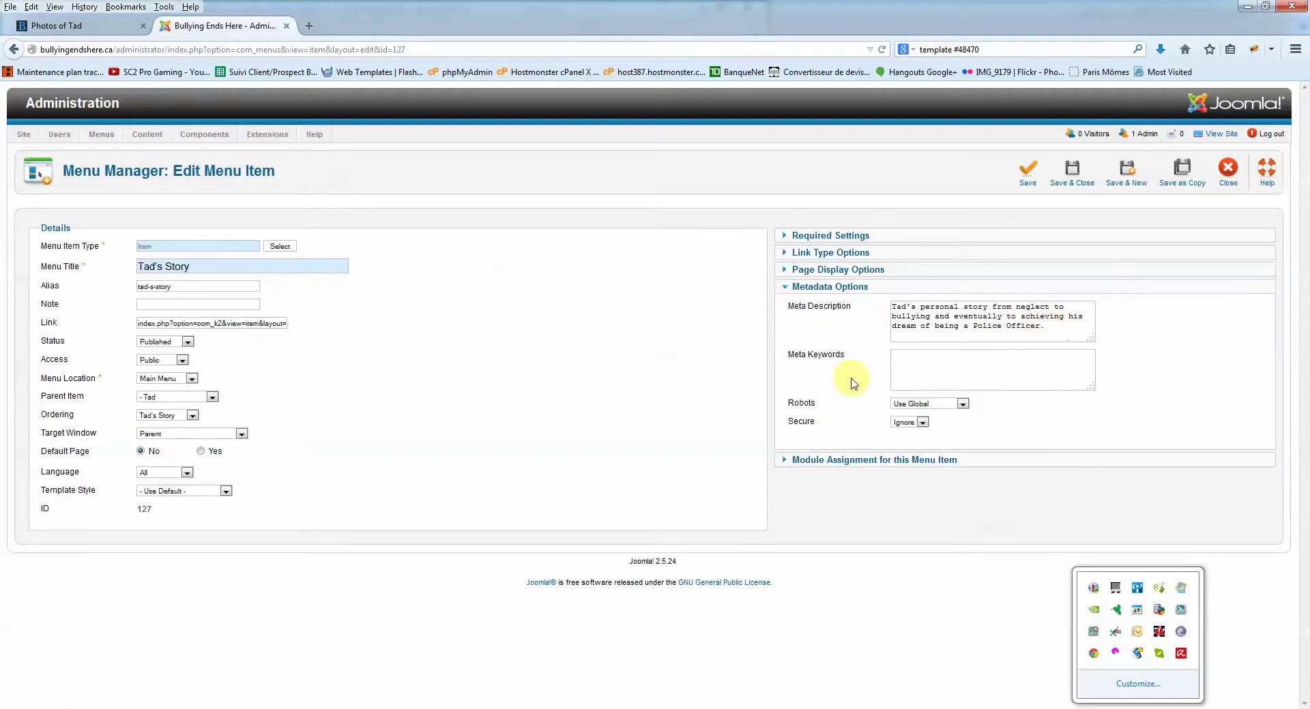
pyautogui.moveTo(1051, 328); pyautogui.dragTo(784, 270)
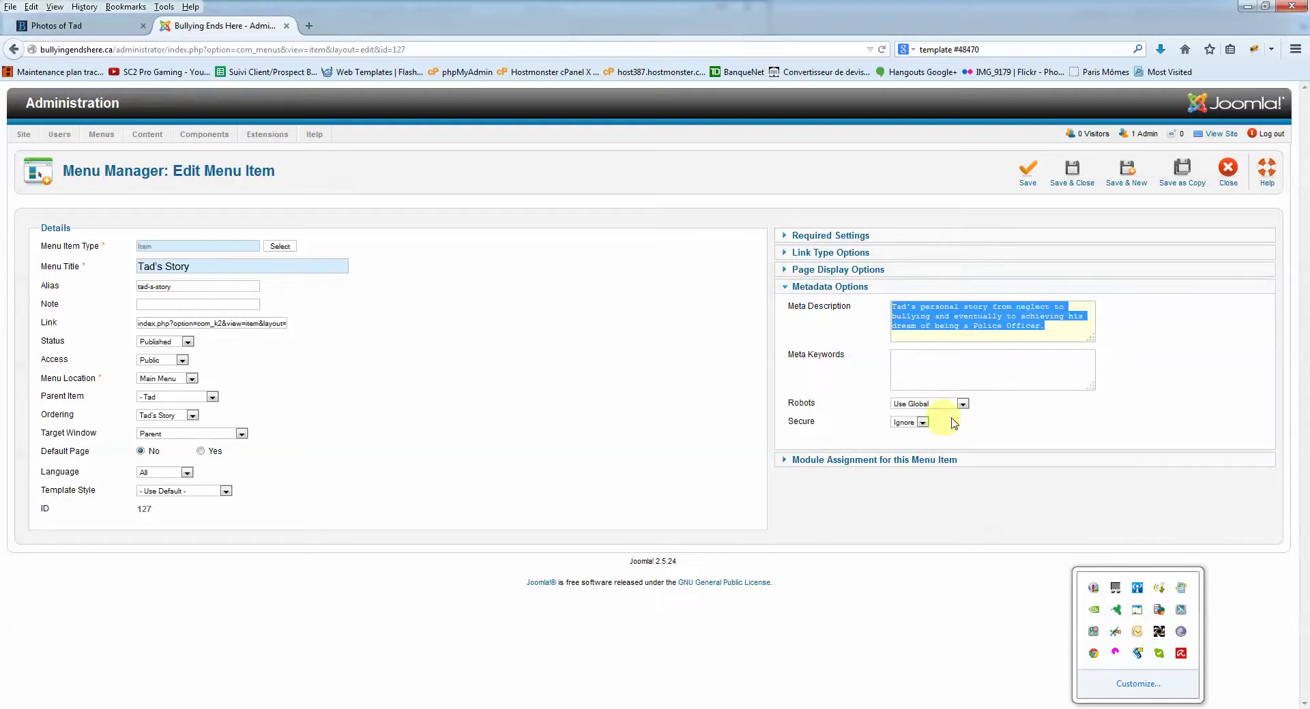
pyautogui.click(974, 373)
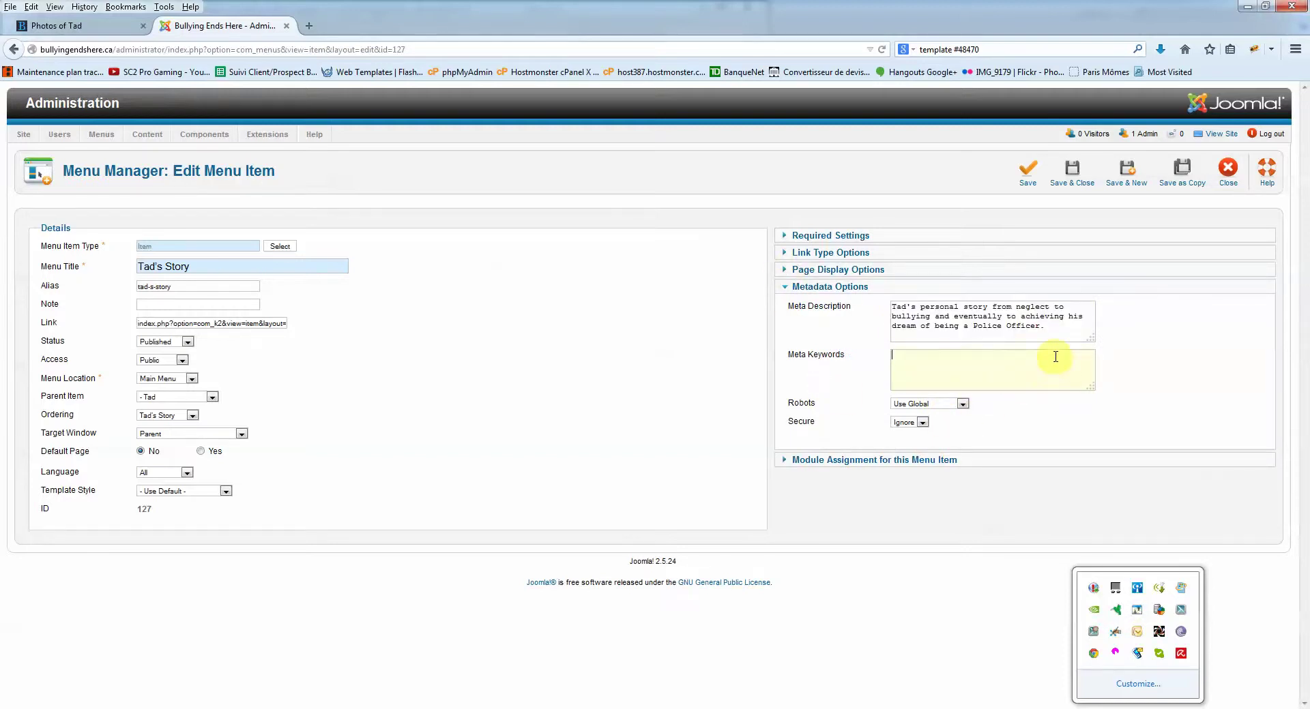
pyautogui.tripleClick(1051, 328)
pyautogui.click(892, 307)
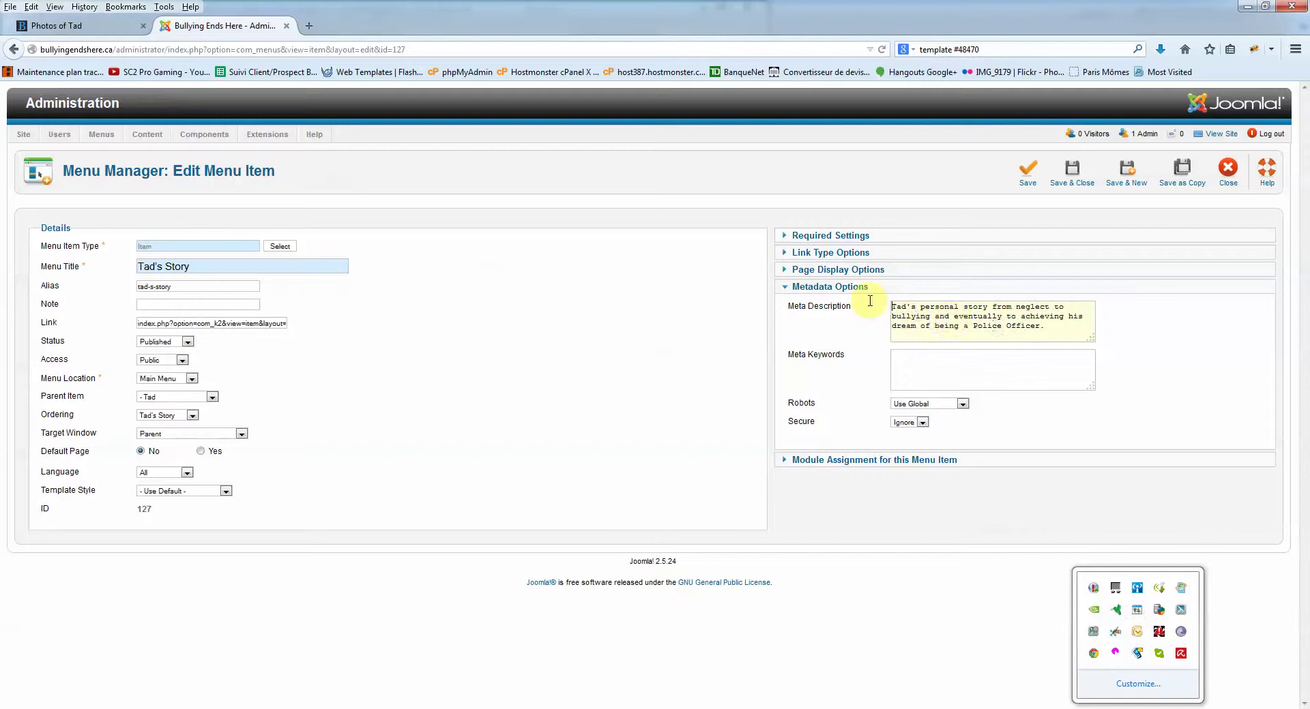
pyautogui.moveTo(1051, 331); pyautogui.dragTo(833, 297)
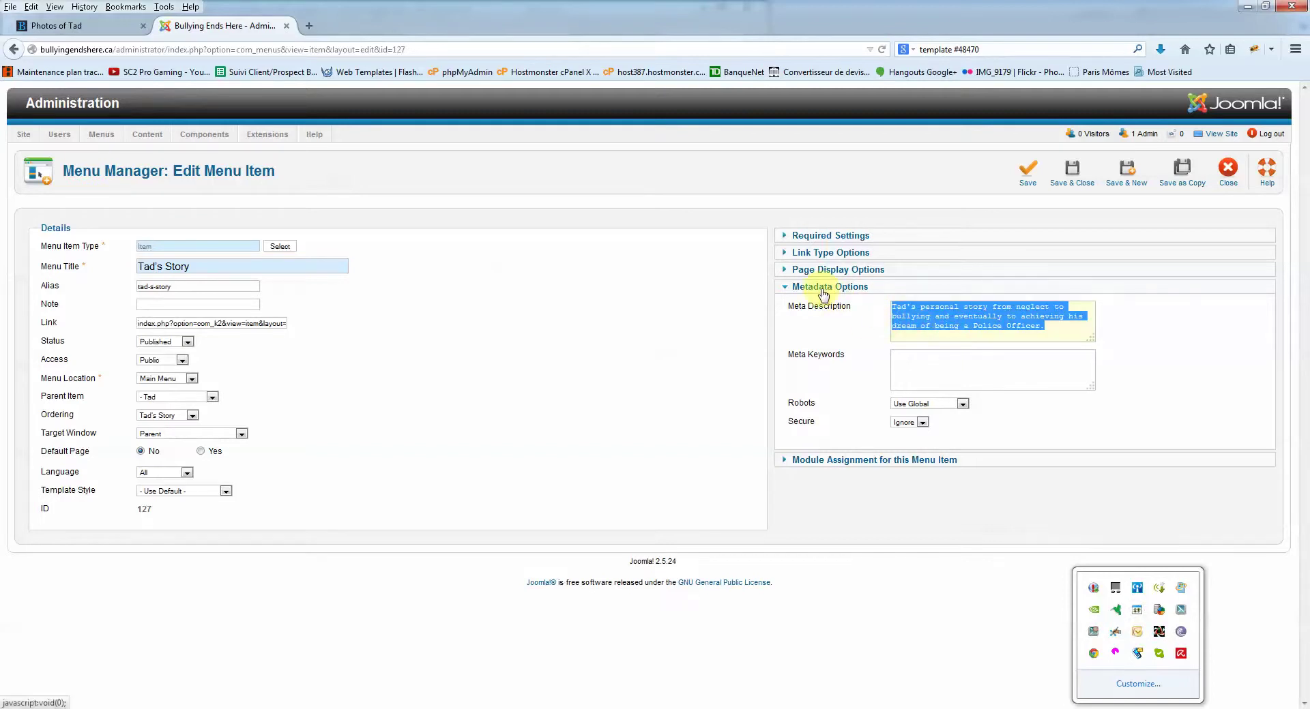
pyautogui.click(1073, 326)
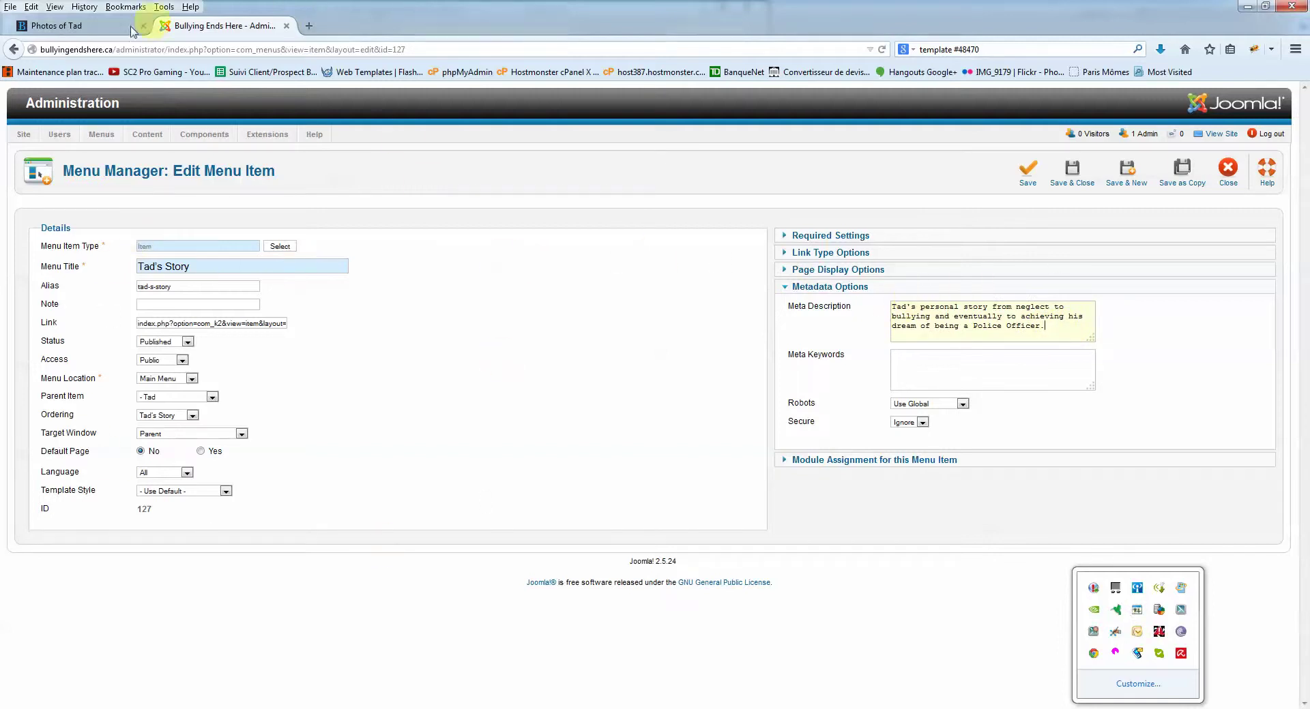
# View the live website's home page and its Presentations submenu, and return to the Joomla administration.
pyautogui.click(102, 26)
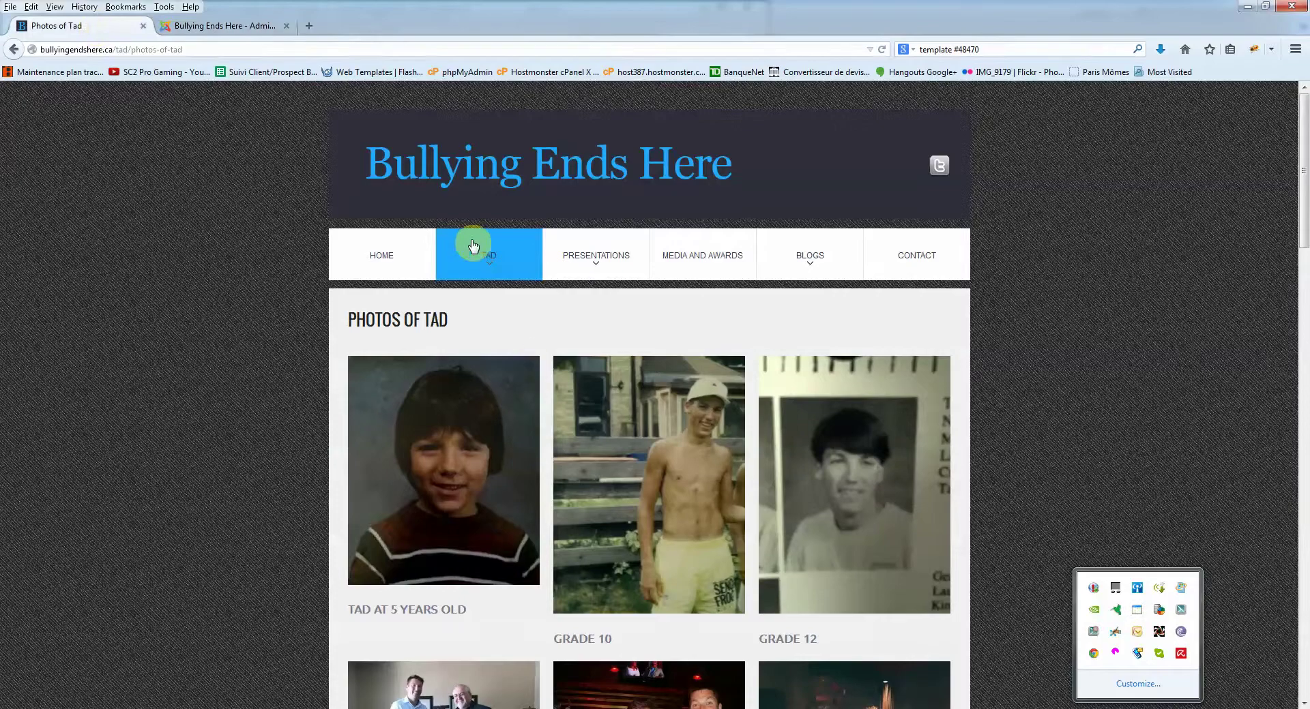
pyautogui.click(384, 258)
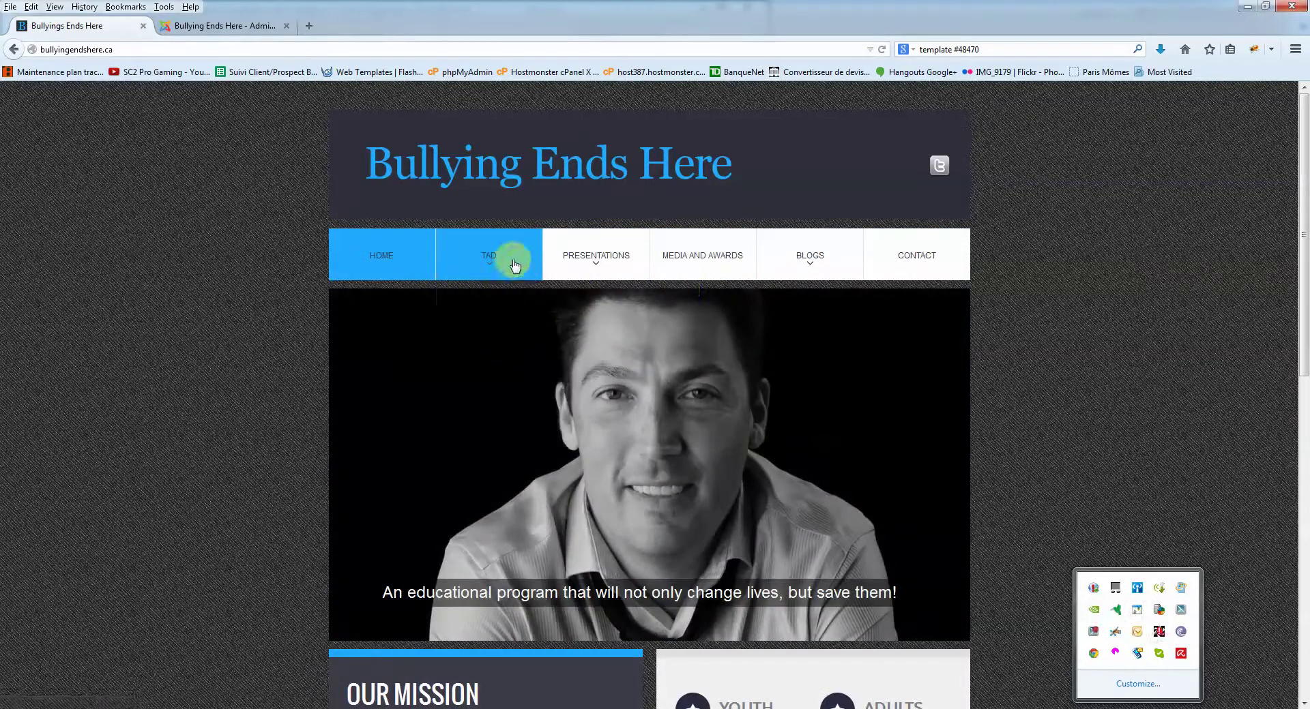
pyautogui.moveTo(611, 269)
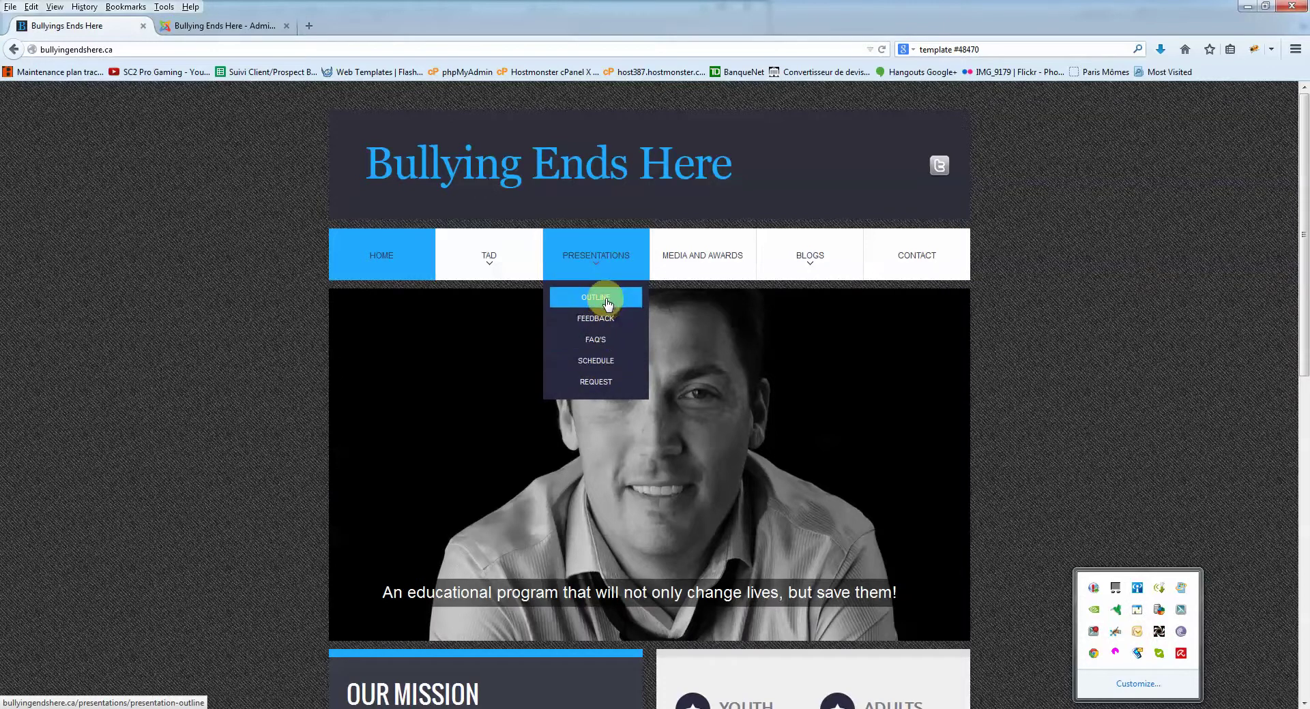
pyautogui.click(213, 27)
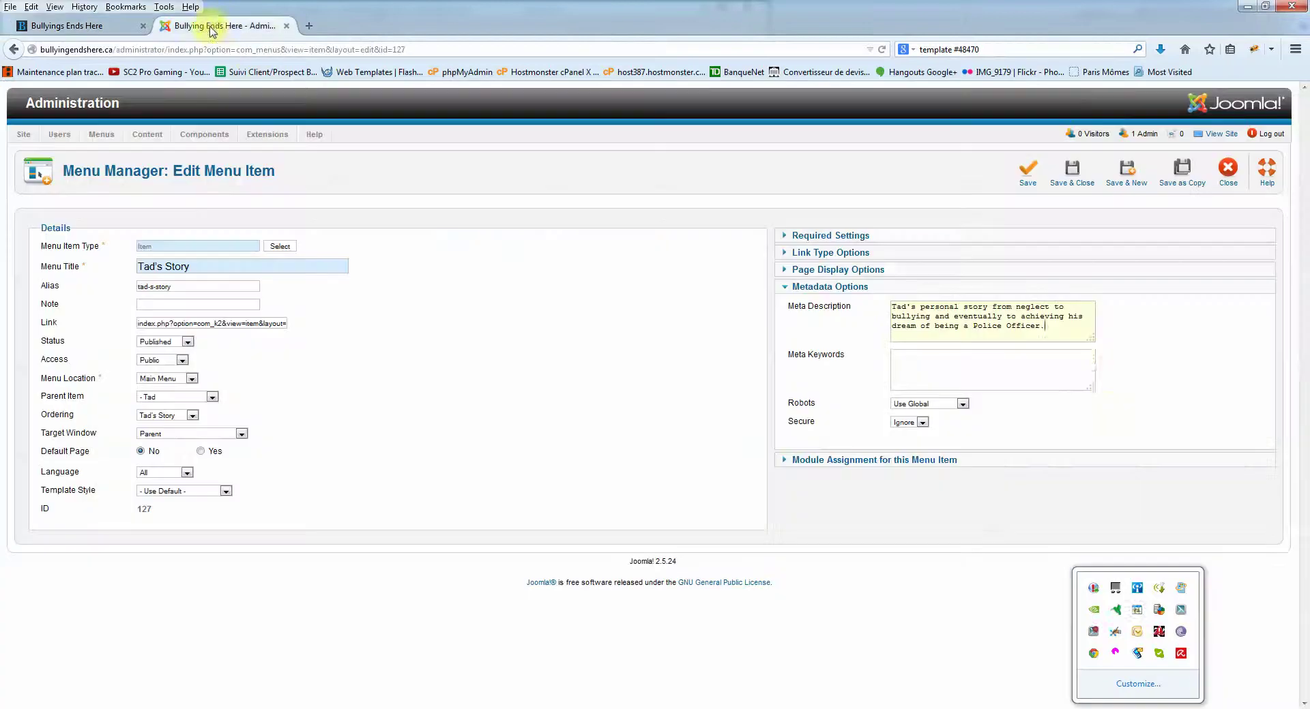
# Close the open menu item and start a new main menu item with the K2 Item type.
pyautogui.click(1228, 179)
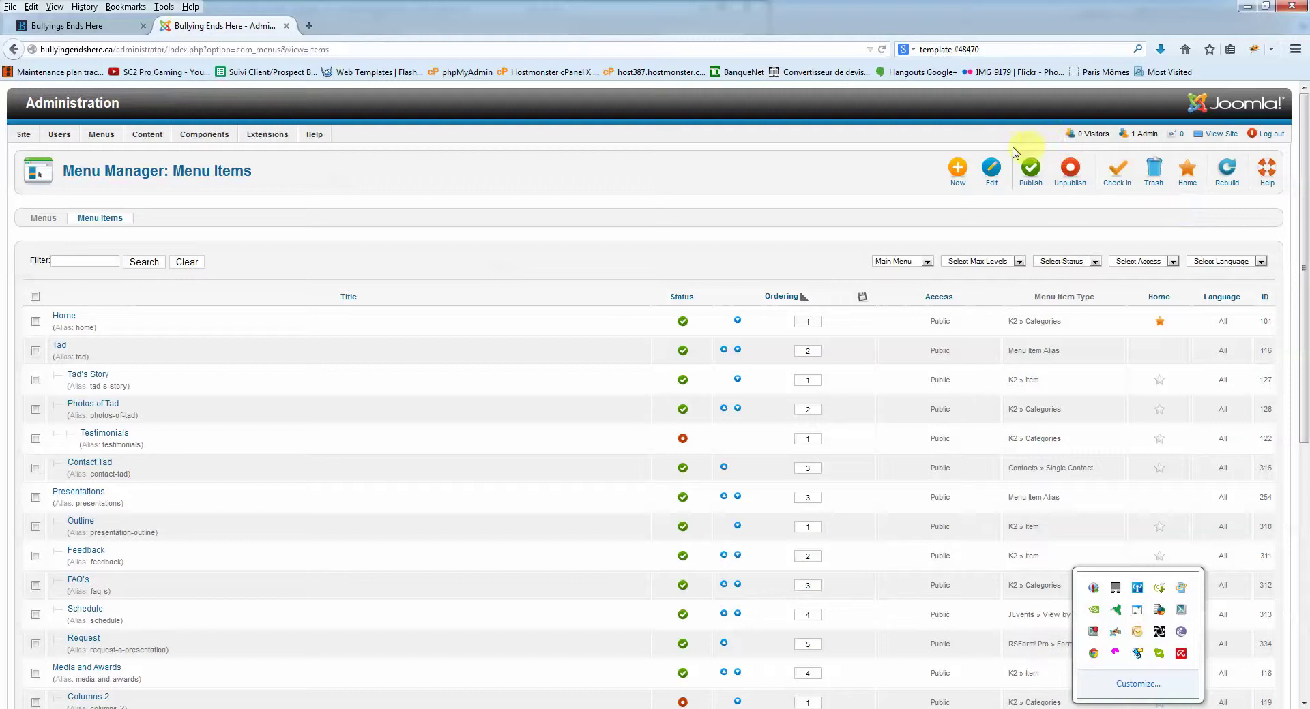
pyautogui.click(955, 176)
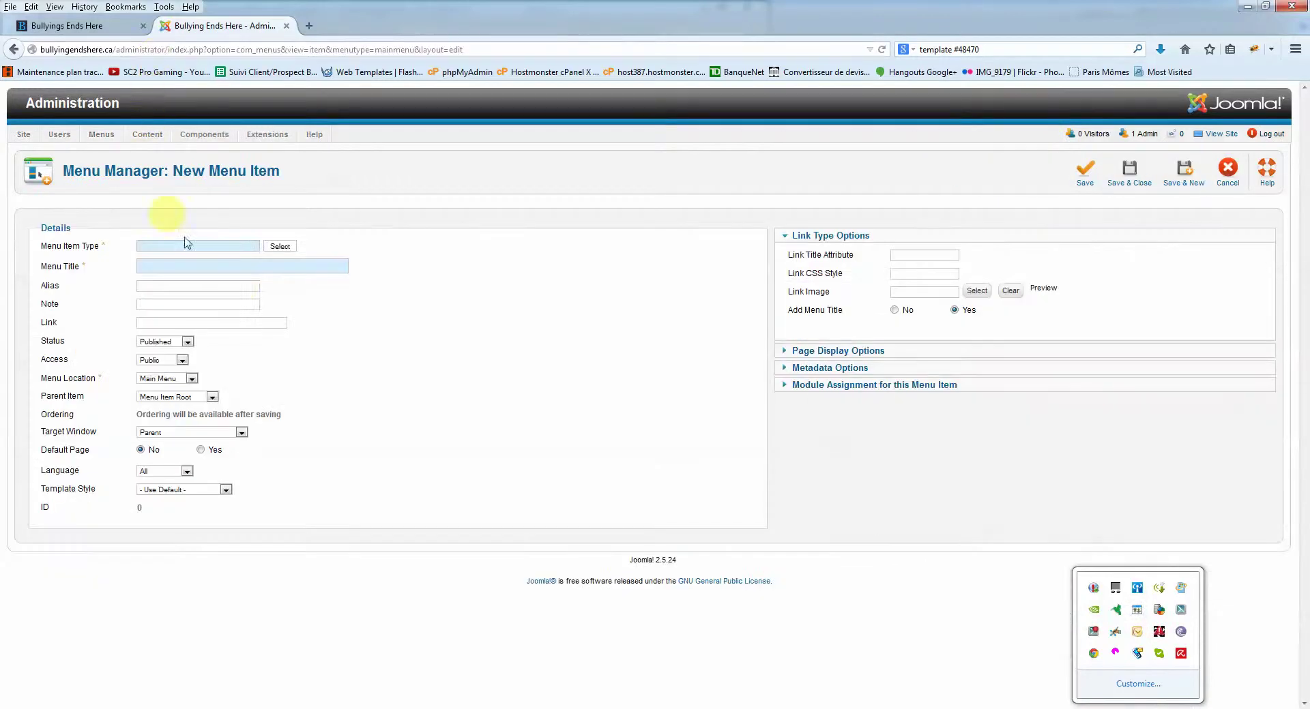
pyautogui.click(279, 247)
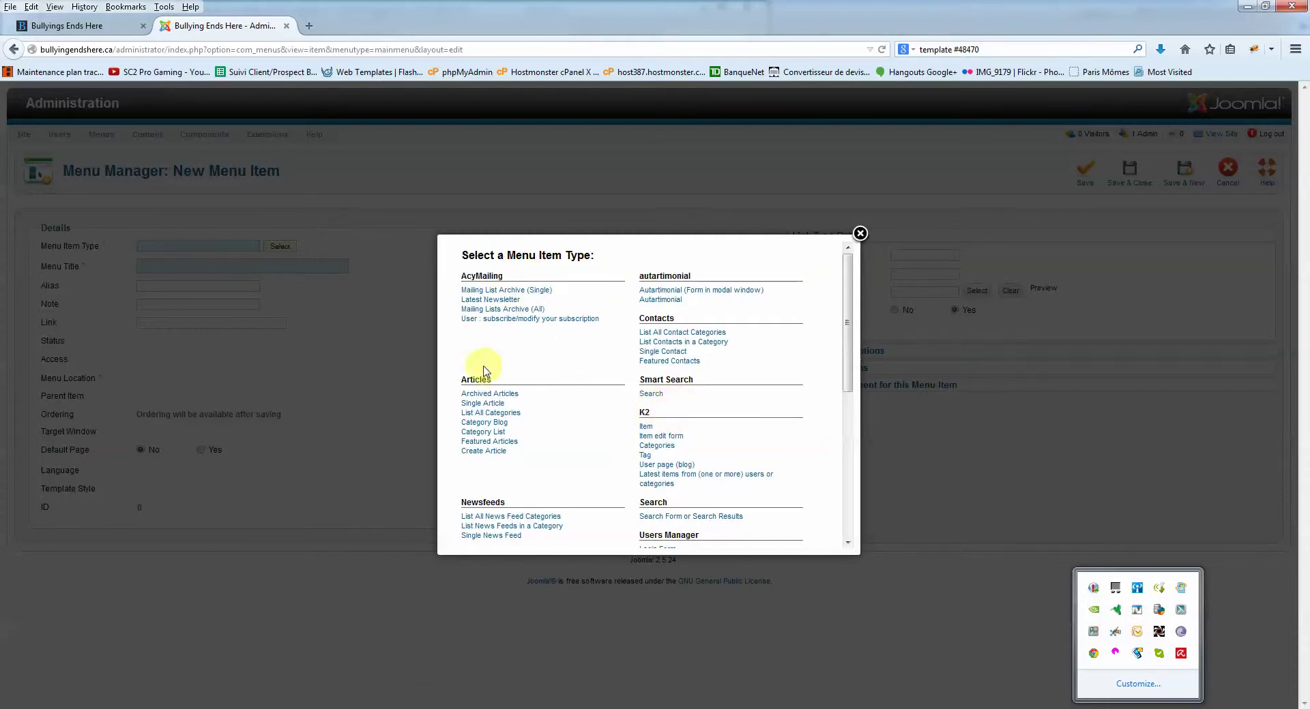
pyautogui.click(646, 430)
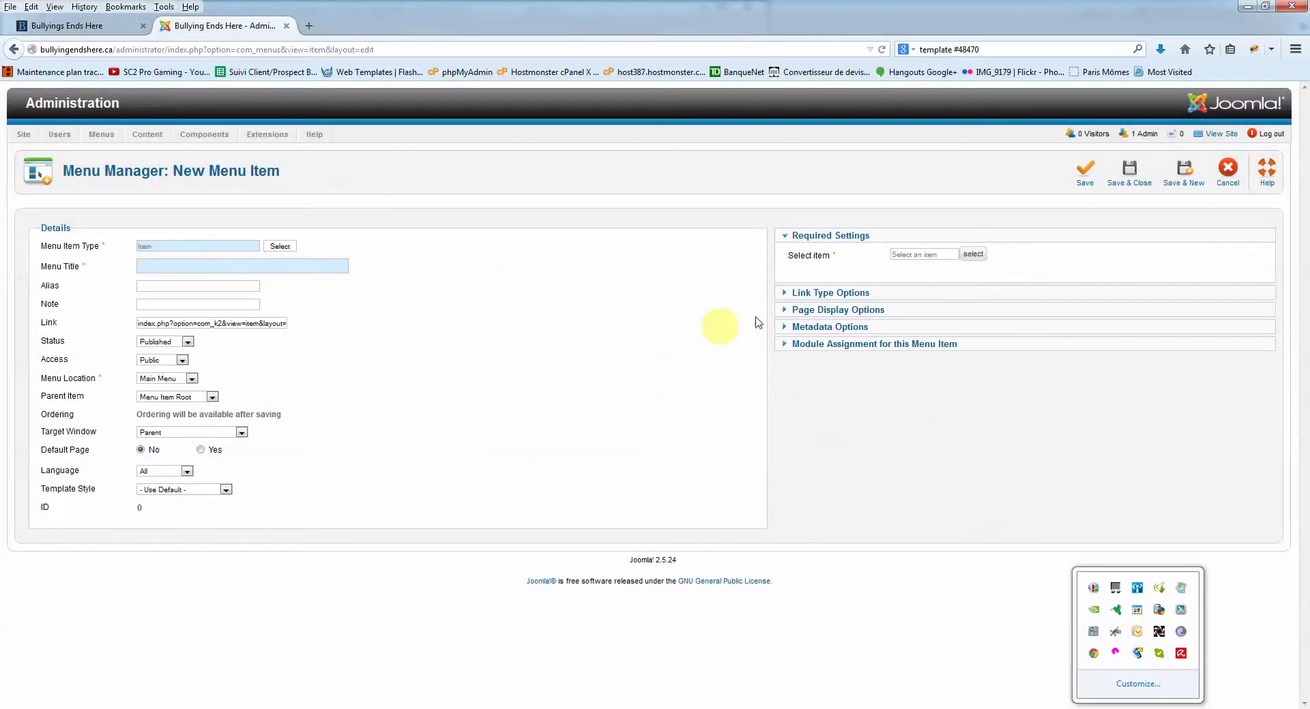
# Link the new menu item to the Alberta item and enter "Resrouces in Alberta" as its menu title.
pyautogui.click(978, 255)
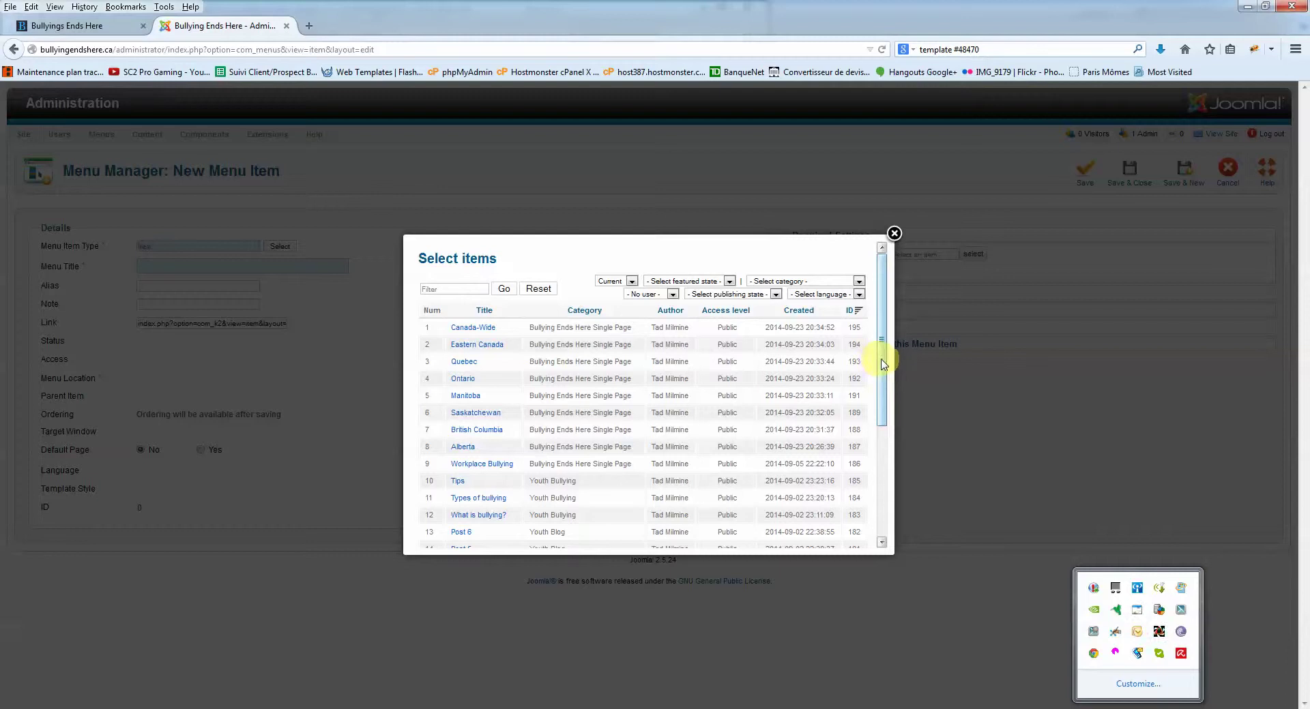
pyautogui.moveTo(884, 364); pyautogui.dragTo(885, 393)
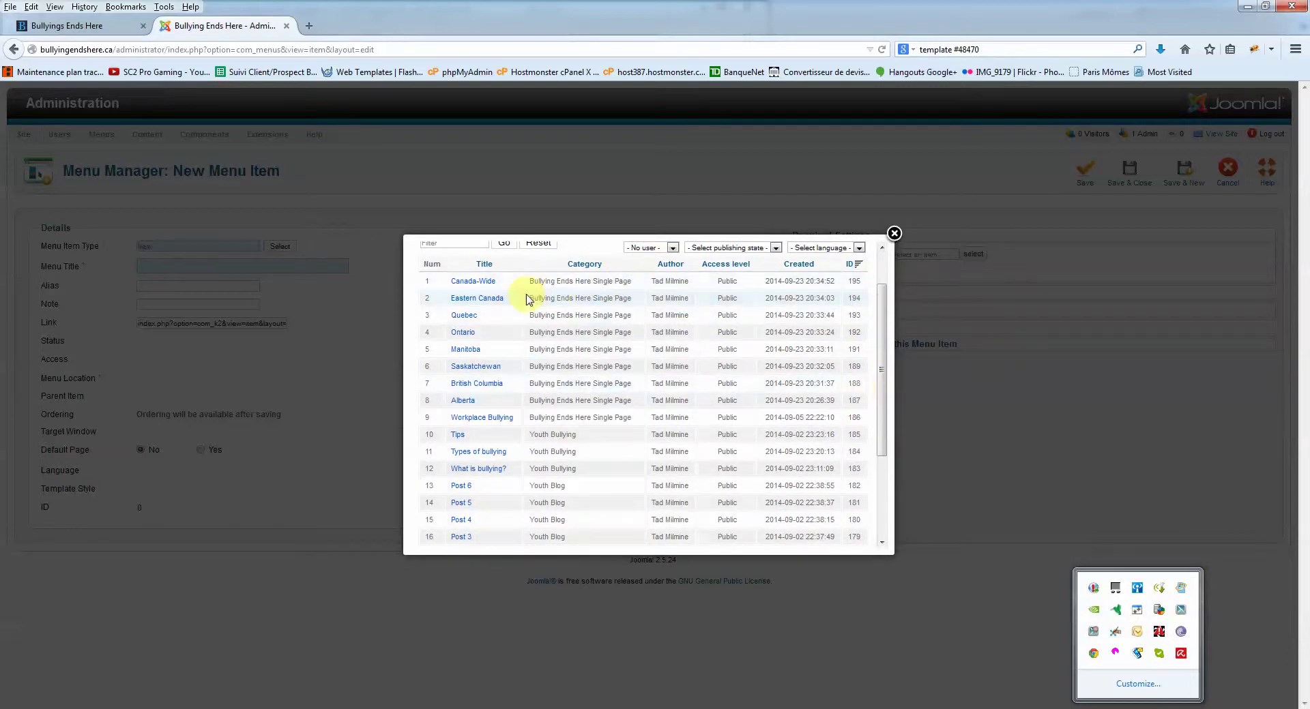
pyautogui.click(466, 405)
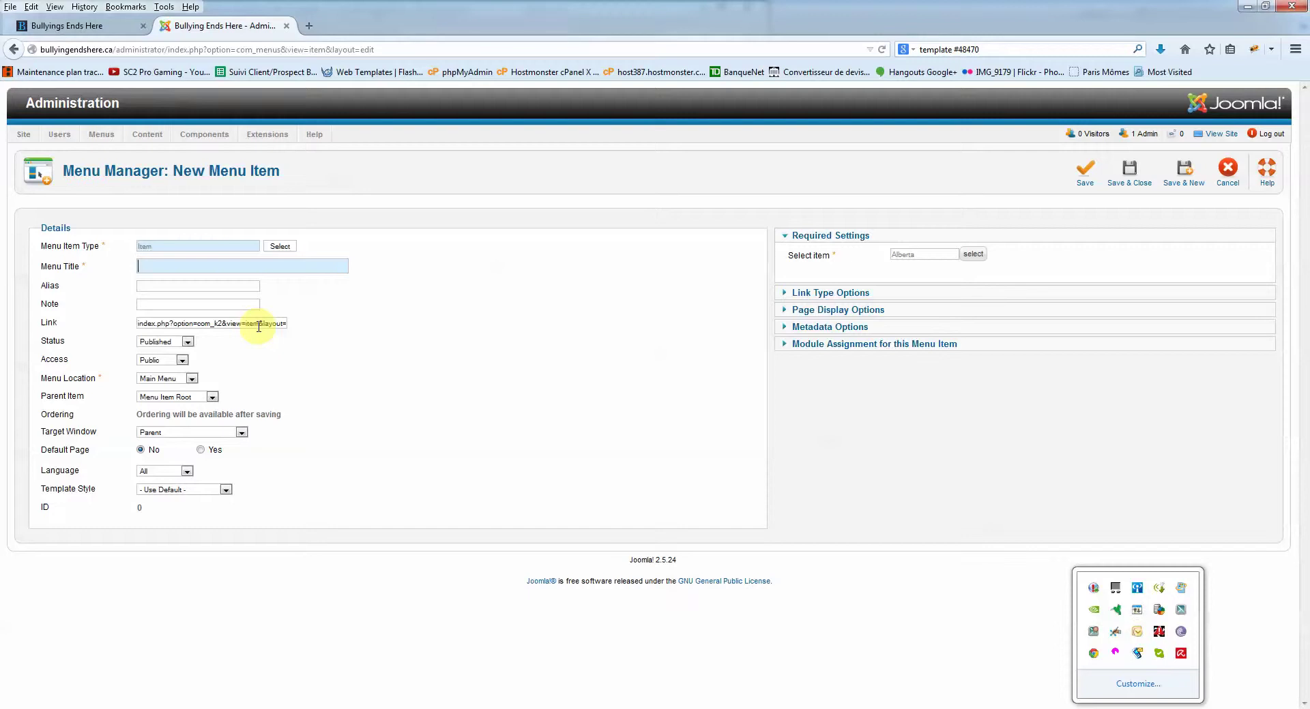
pyautogui.write('Resrouces in Alberta')
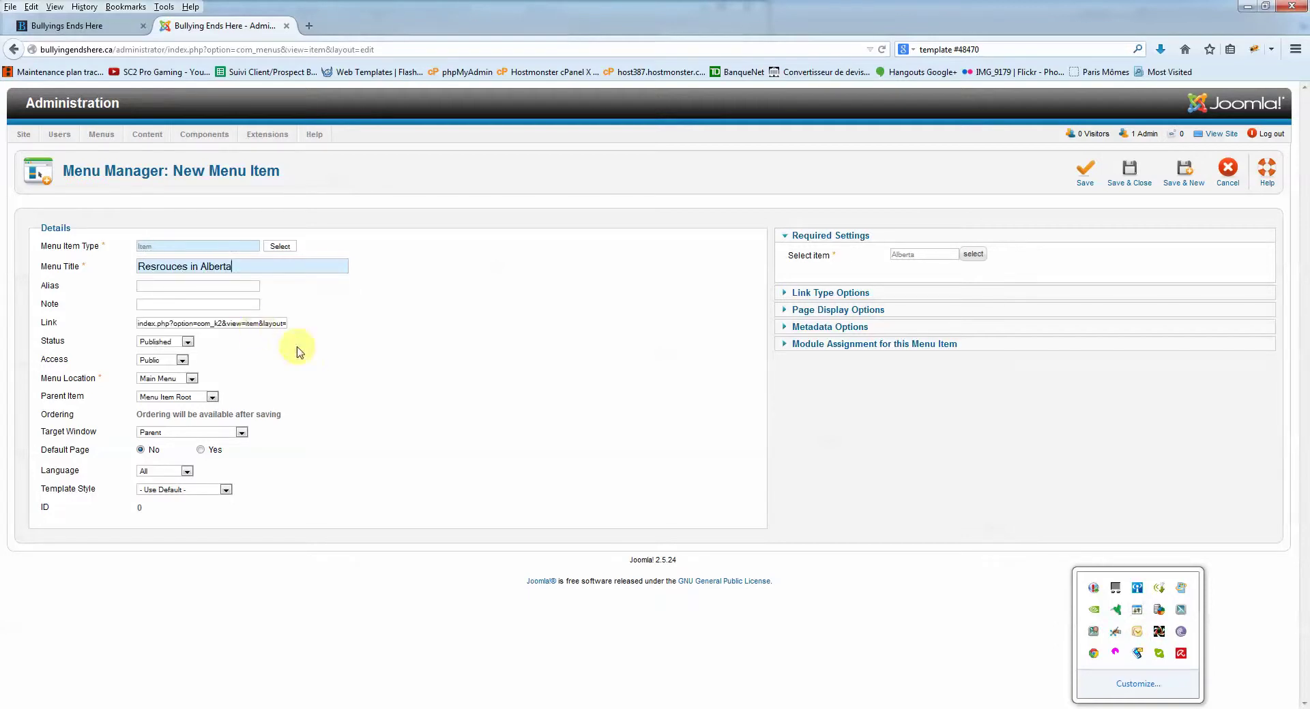
# Check the available menu locations, compare them with the live website's main navigation, and return to the new menu item.
pyautogui.click(179, 379)
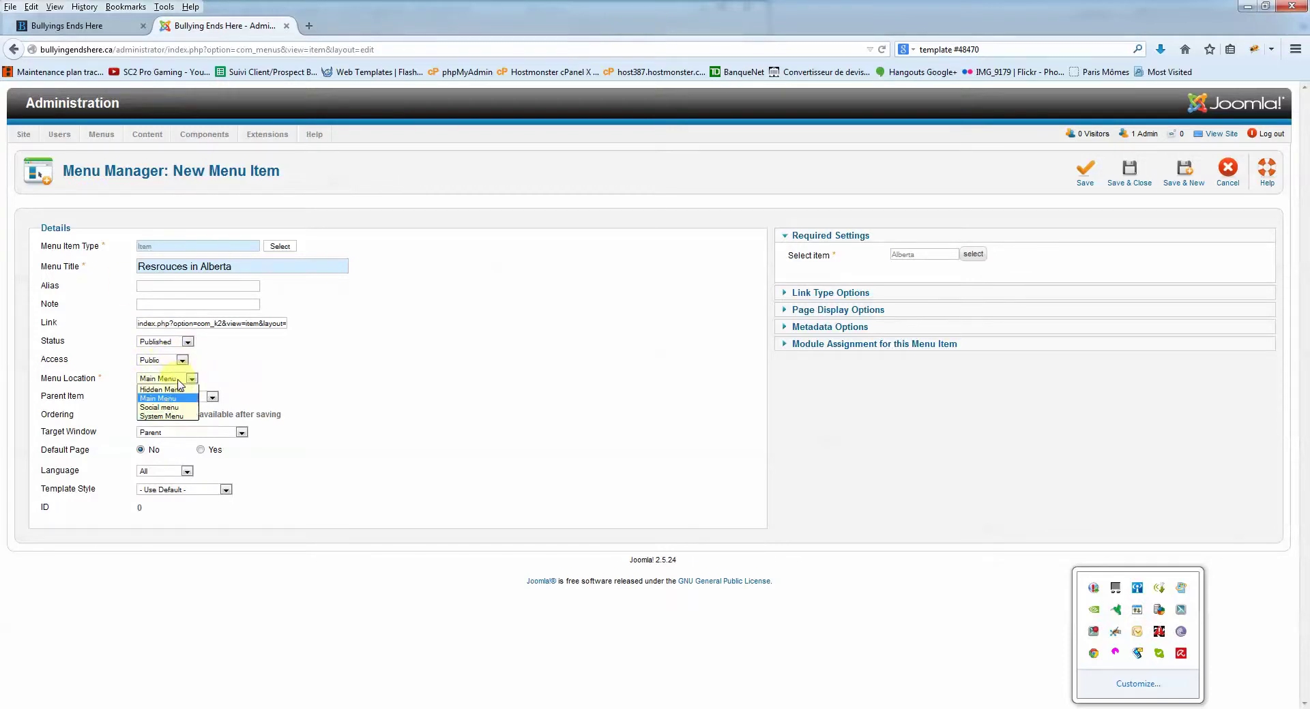
pyautogui.click(254, 366)
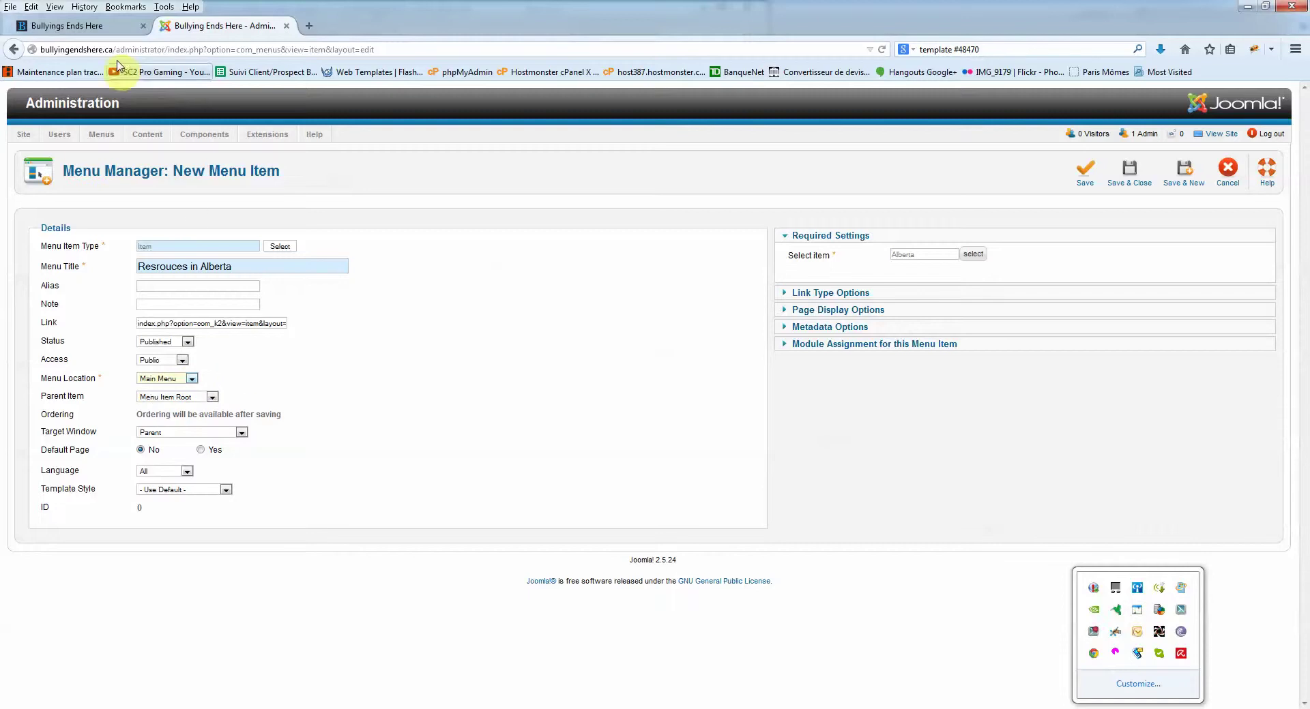
pyautogui.click(88, 26)
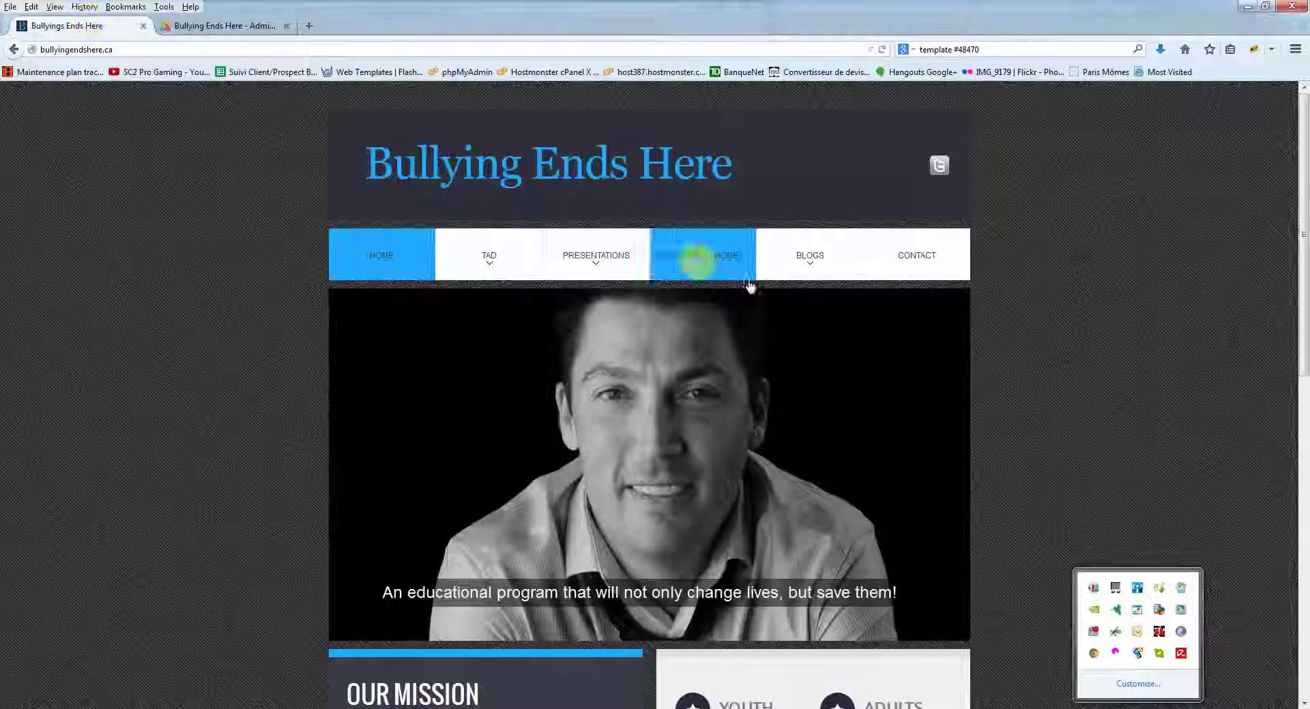
pyautogui.click(218, 25)
pyautogui.click(161, 377)
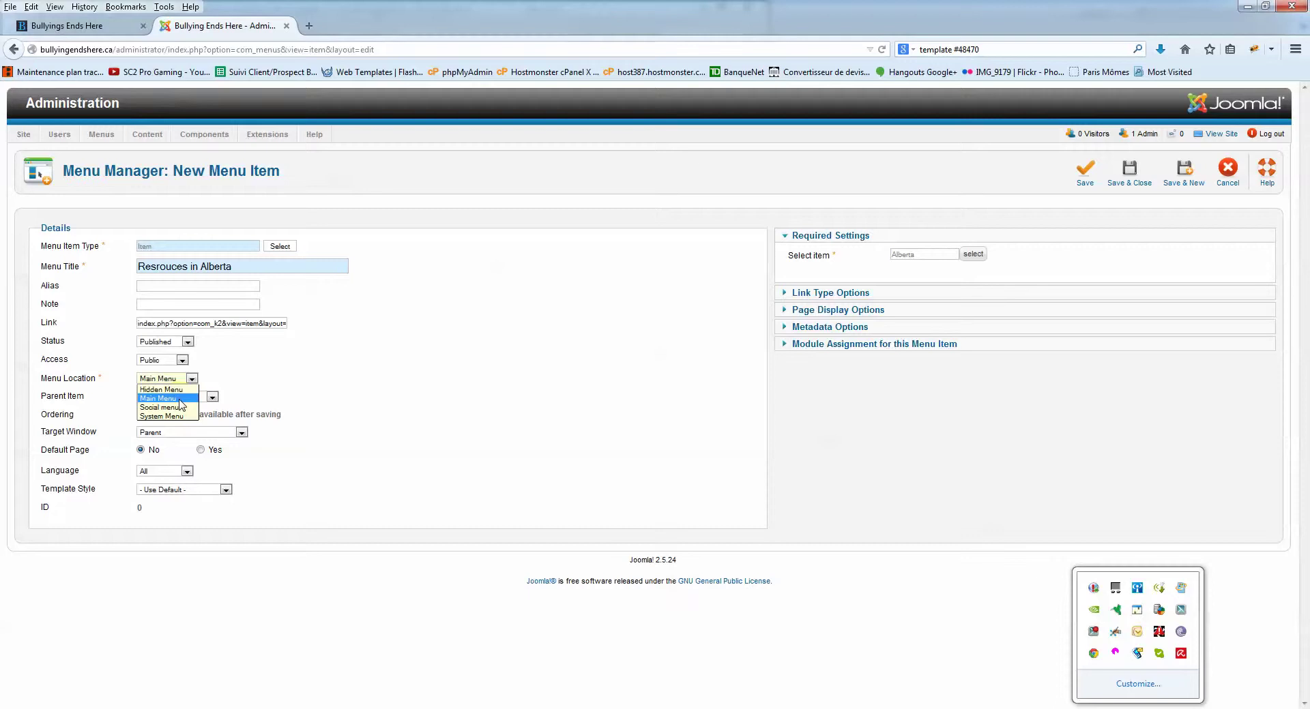
pyautogui.click(204, 376)
pyautogui.click(220, 378)
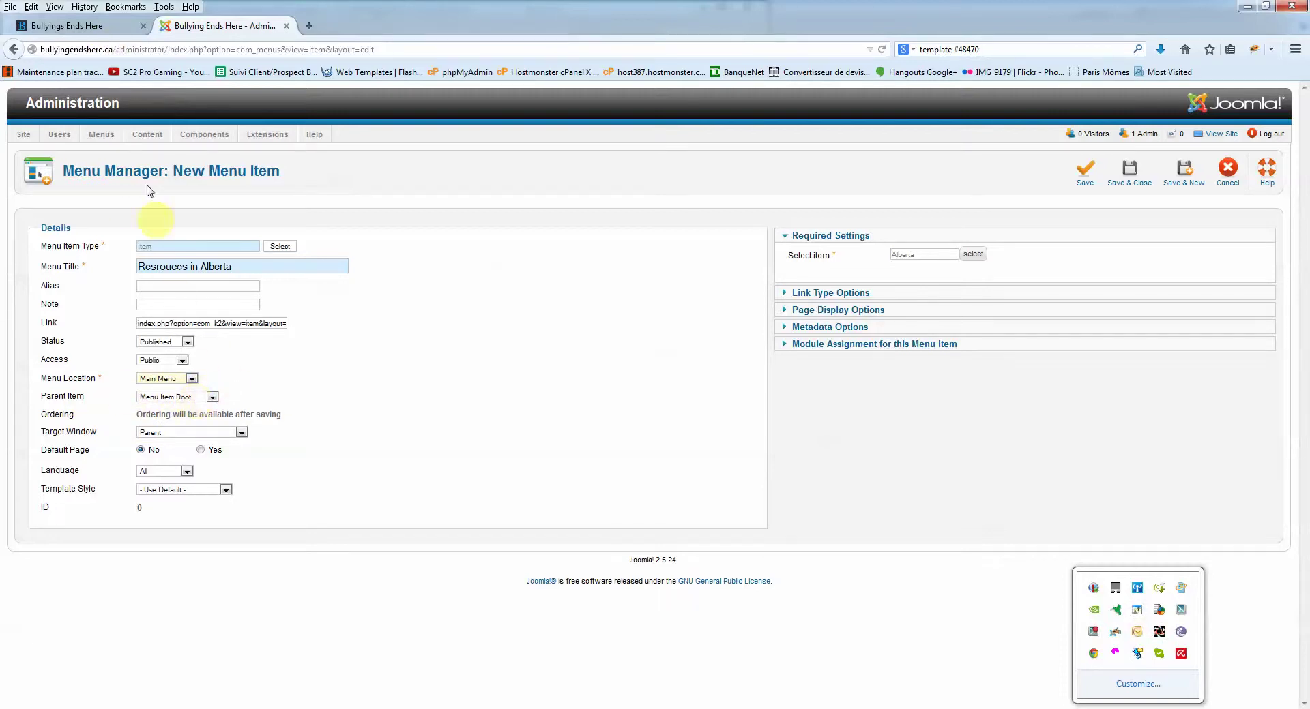
pyautogui.click(106, 27)
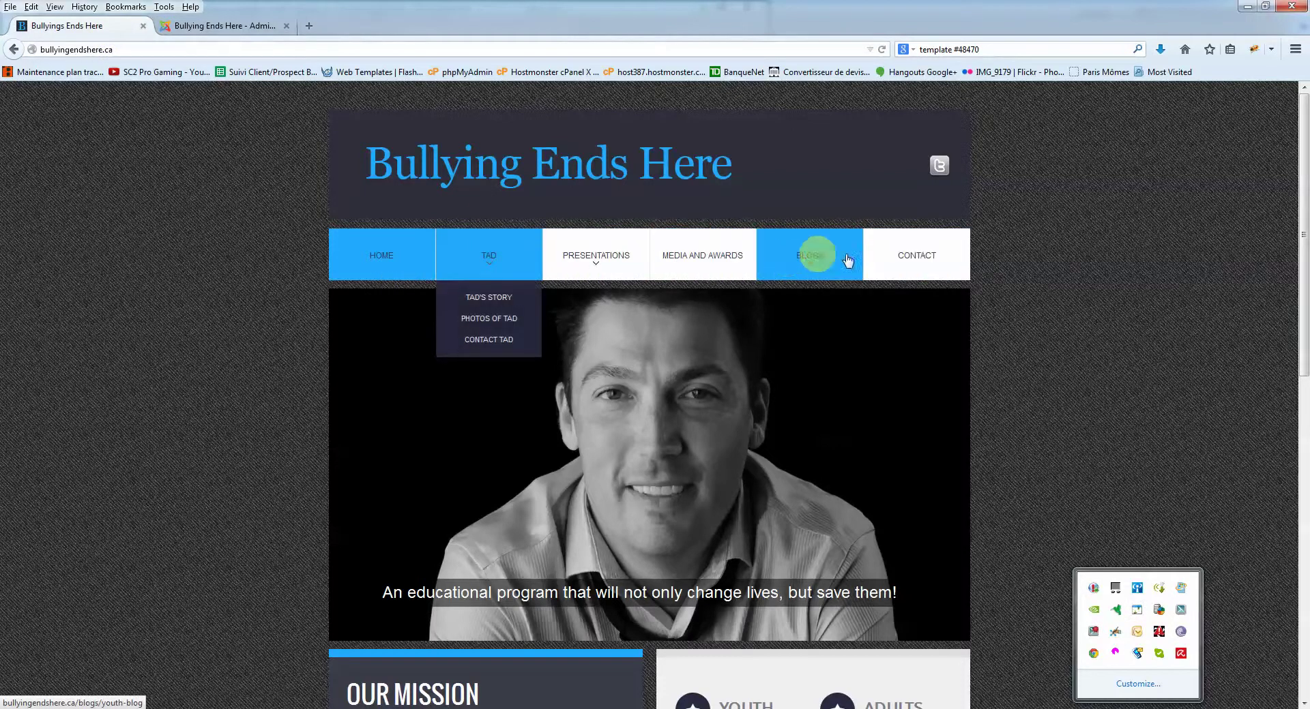
pyautogui.click(188, 28)
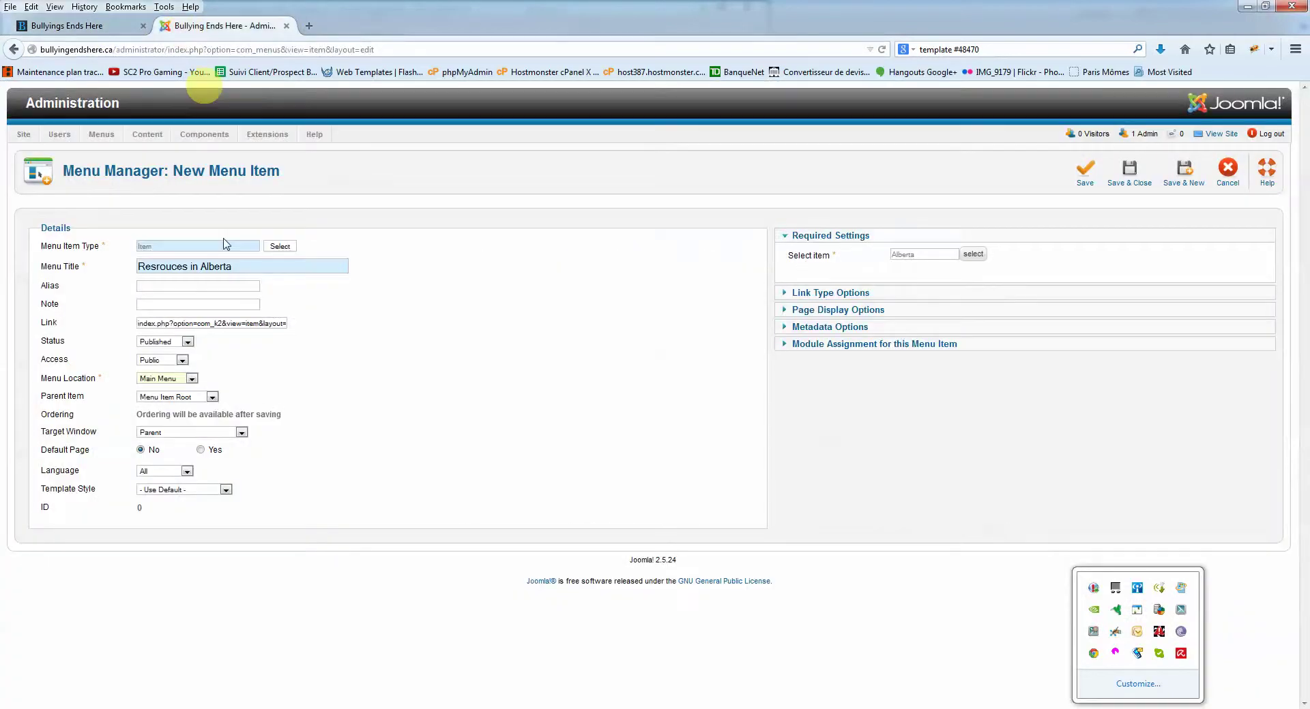
# Set the parent item to Contact and correct the menu title's spelling to "Resources in Alberta".
pyautogui.click(186, 398)
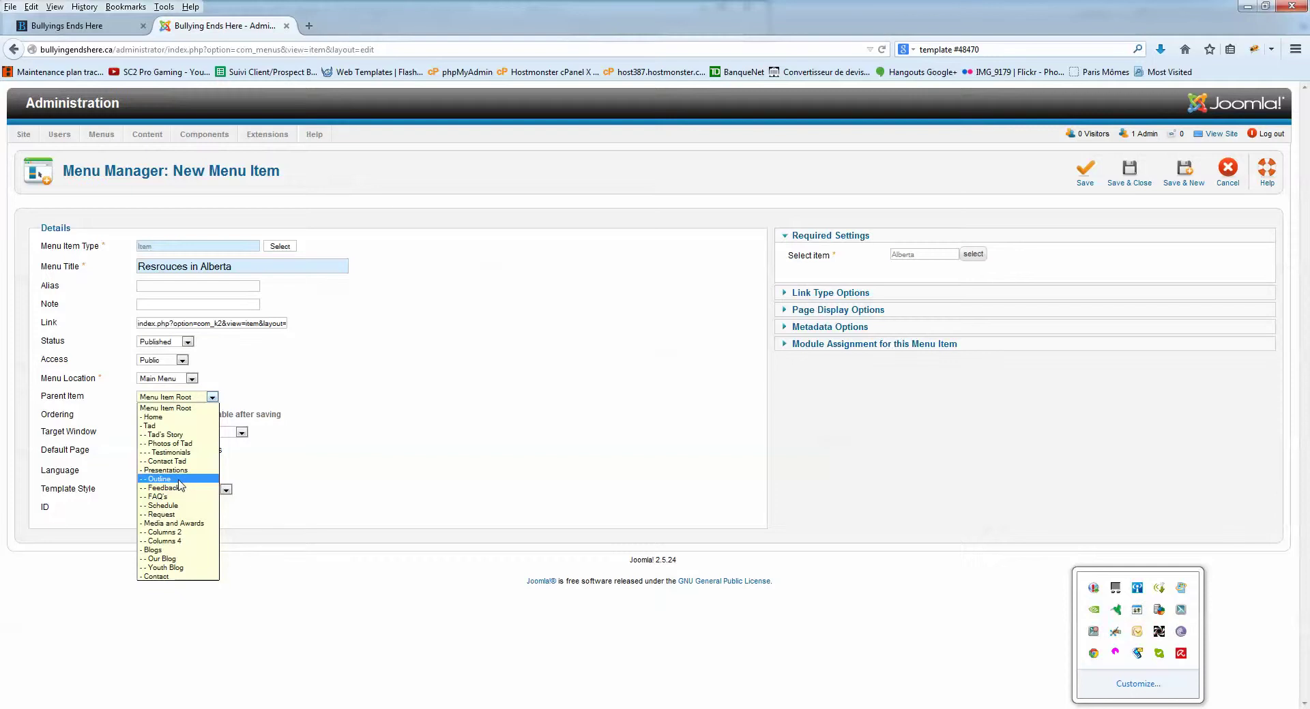
pyautogui.click(173, 577)
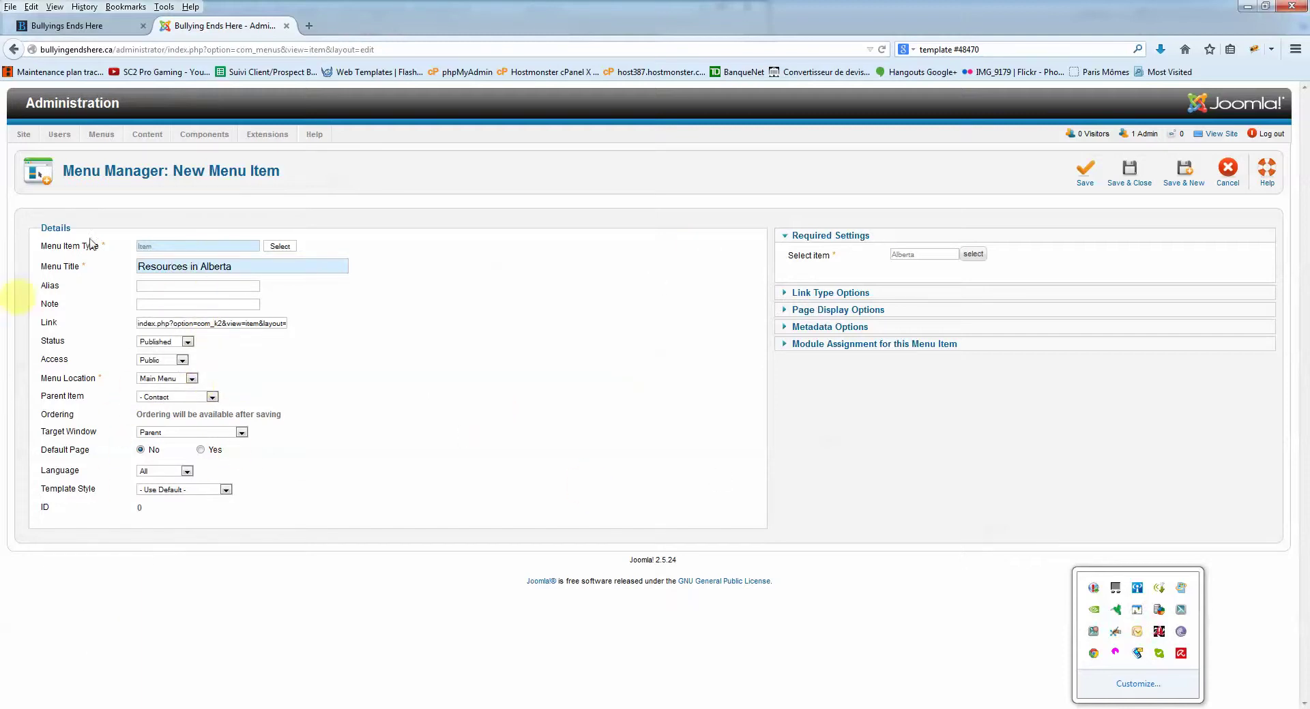
# Review the new item's browser page title and meta description fields, leaving them blank, and save the menu item.
pyautogui.click(850, 313)
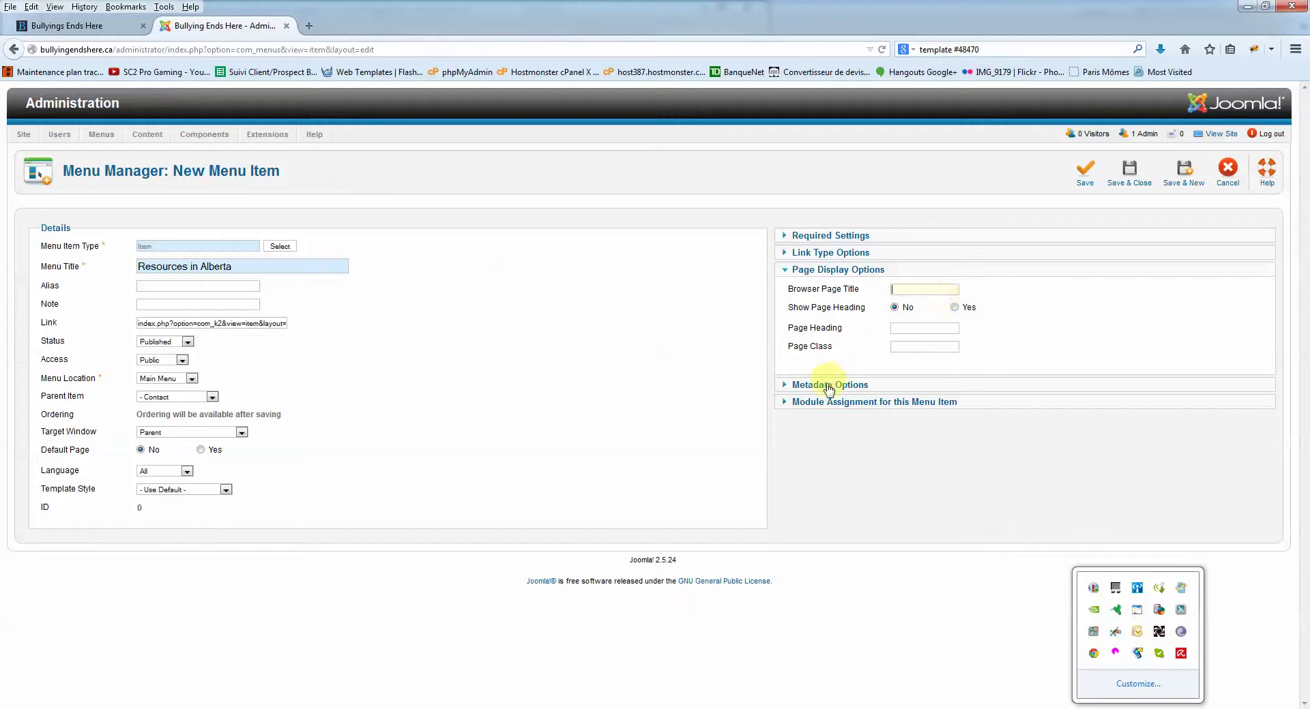
pyautogui.click(828, 384)
pyautogui.click(925, 314)
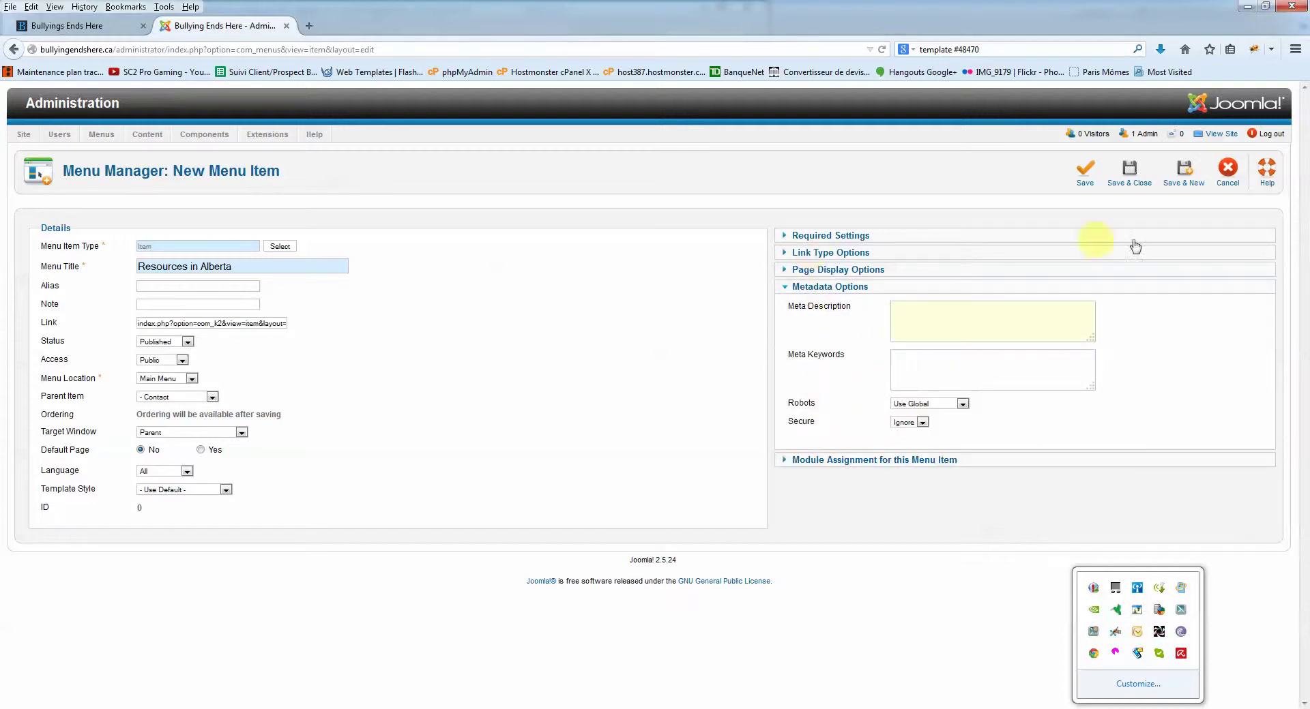
pyautogui.click(1085, 167)
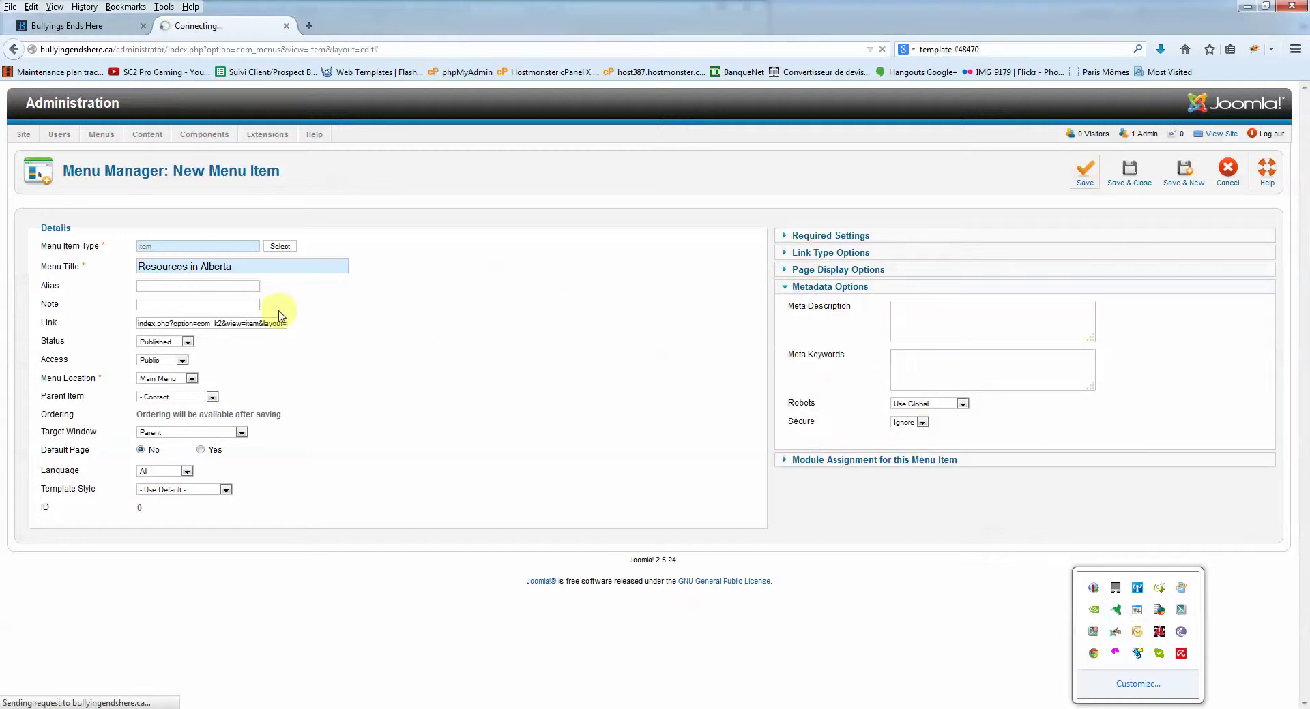
# Reload the live website, open Resources in Alberta under Contact, and look through the page and the navigation submenus.
pyautogui.click(82, 26)
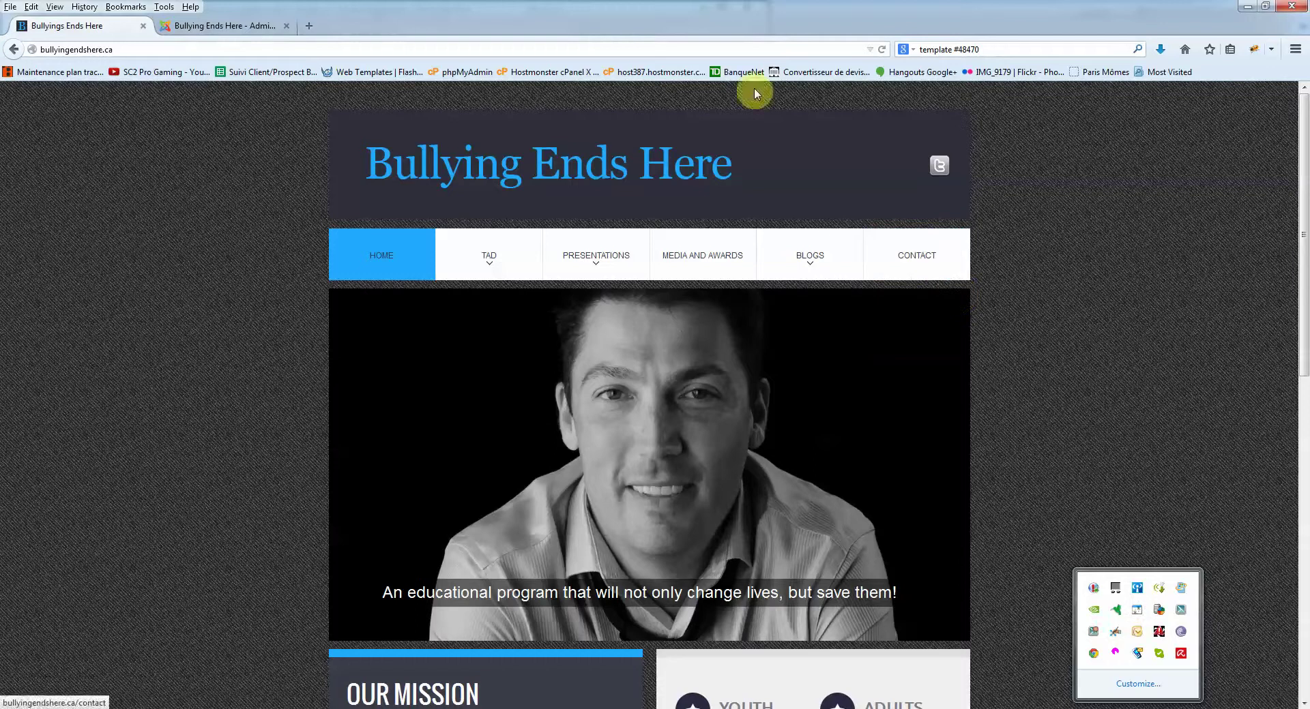
pyautogui.click(882, 49)
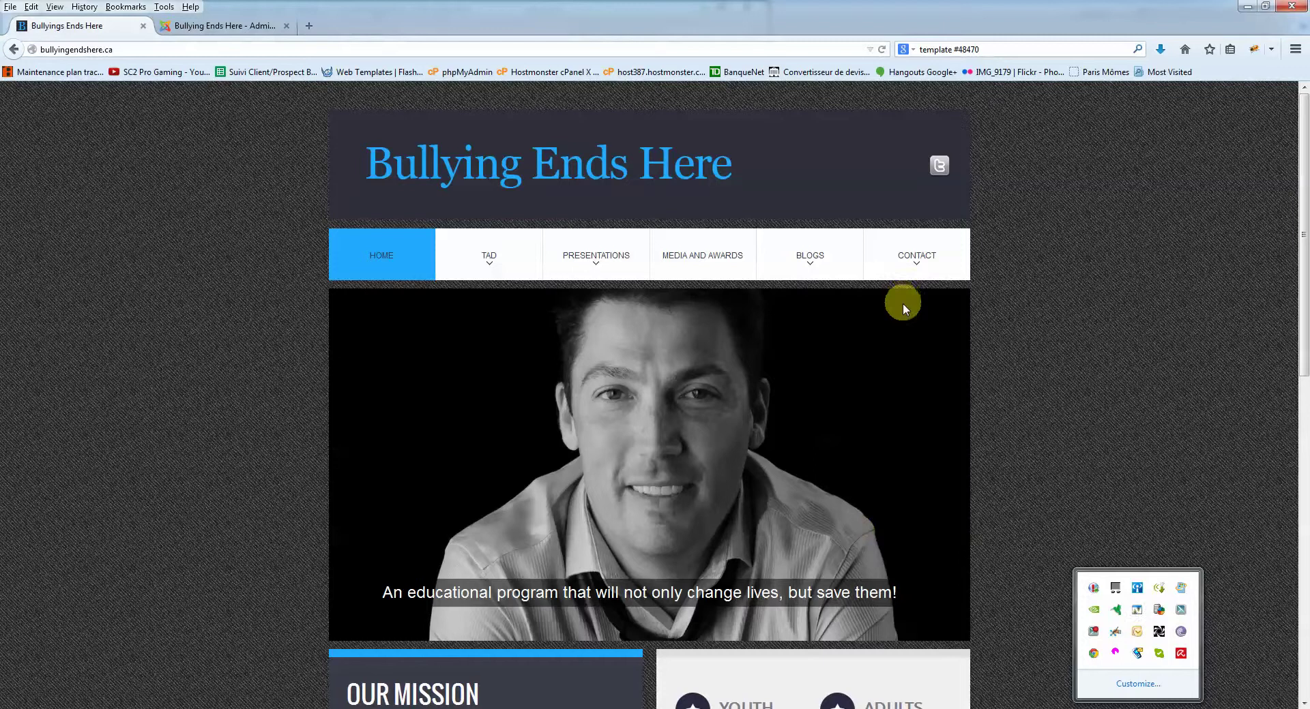
pyautogui.click(921, 260)
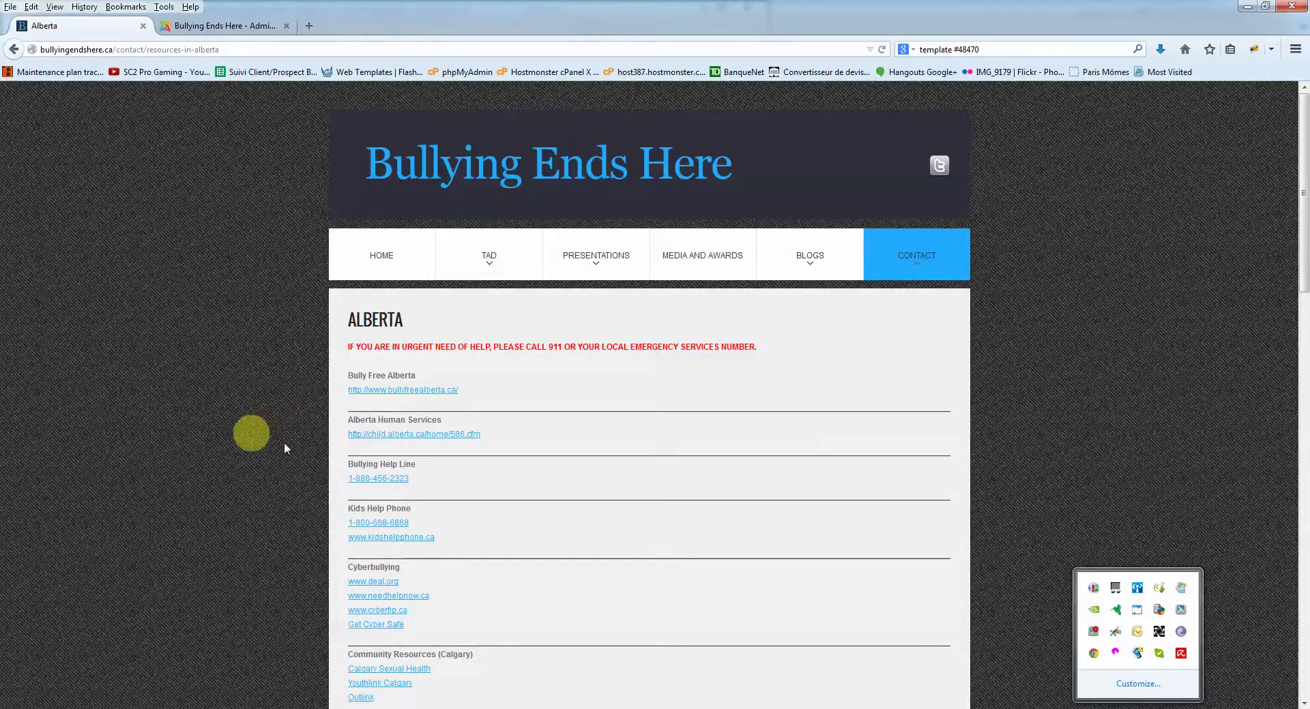
pyautogui.scroll(-15, 380, 418)
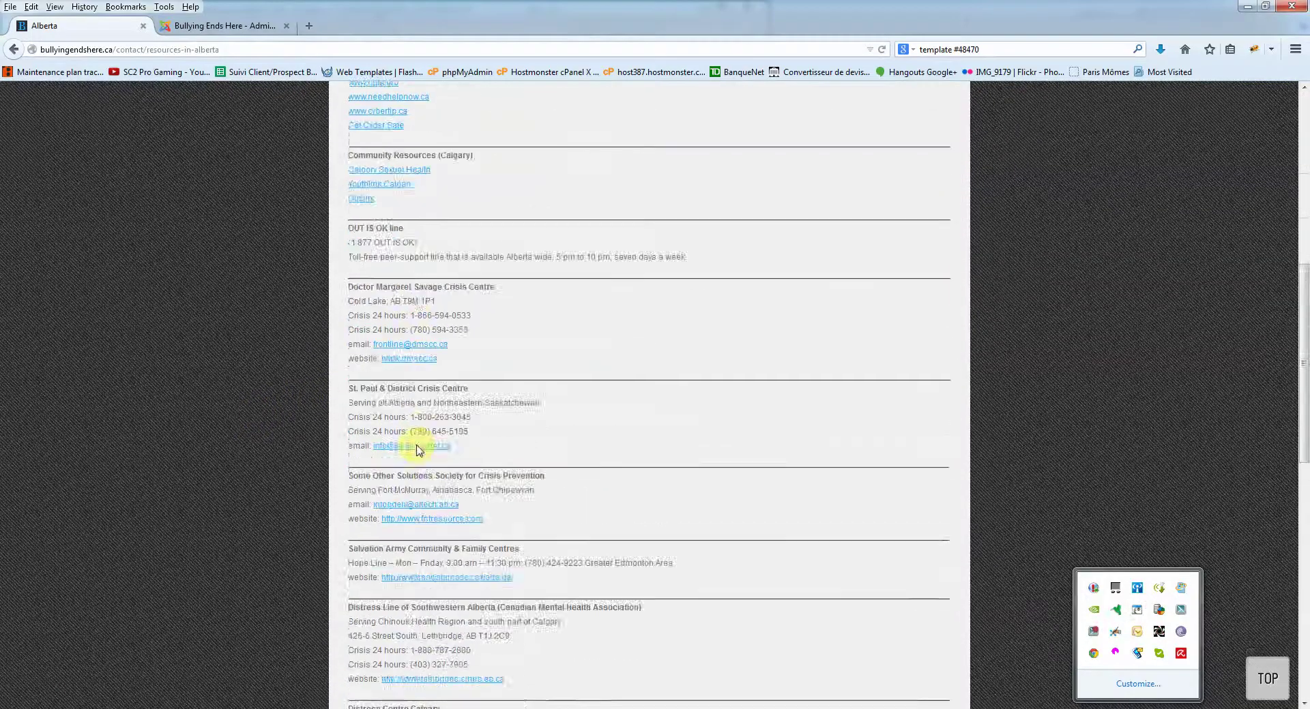
pyautogui.scroll(-5, 537, 502)
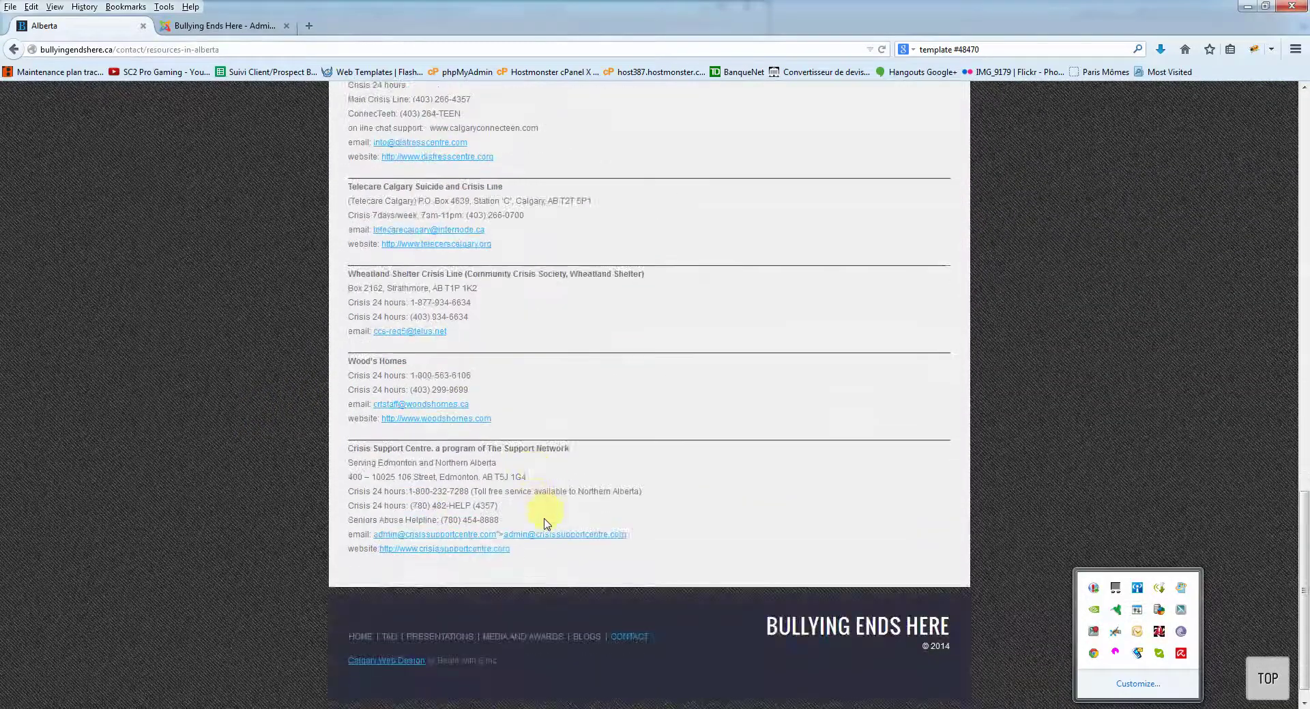
pyautogui.scroll(20, 547, 524)
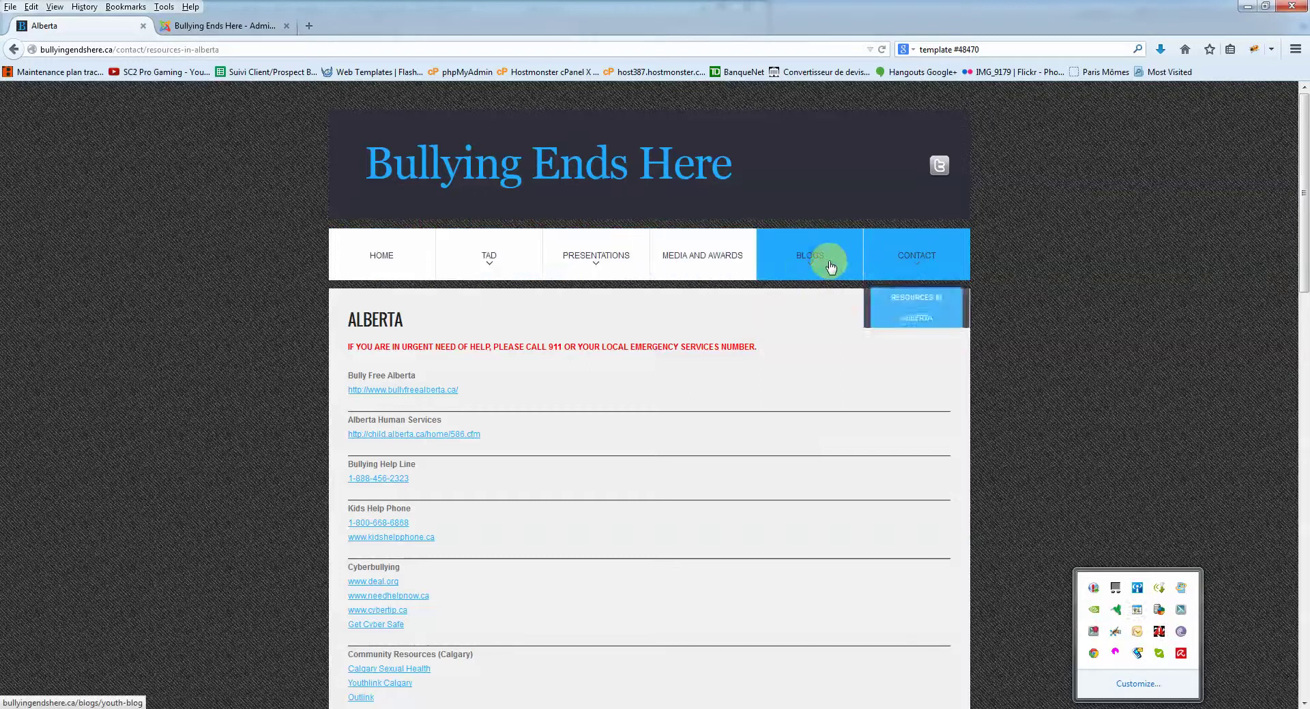
pyautogui.moveTo(818, 261)
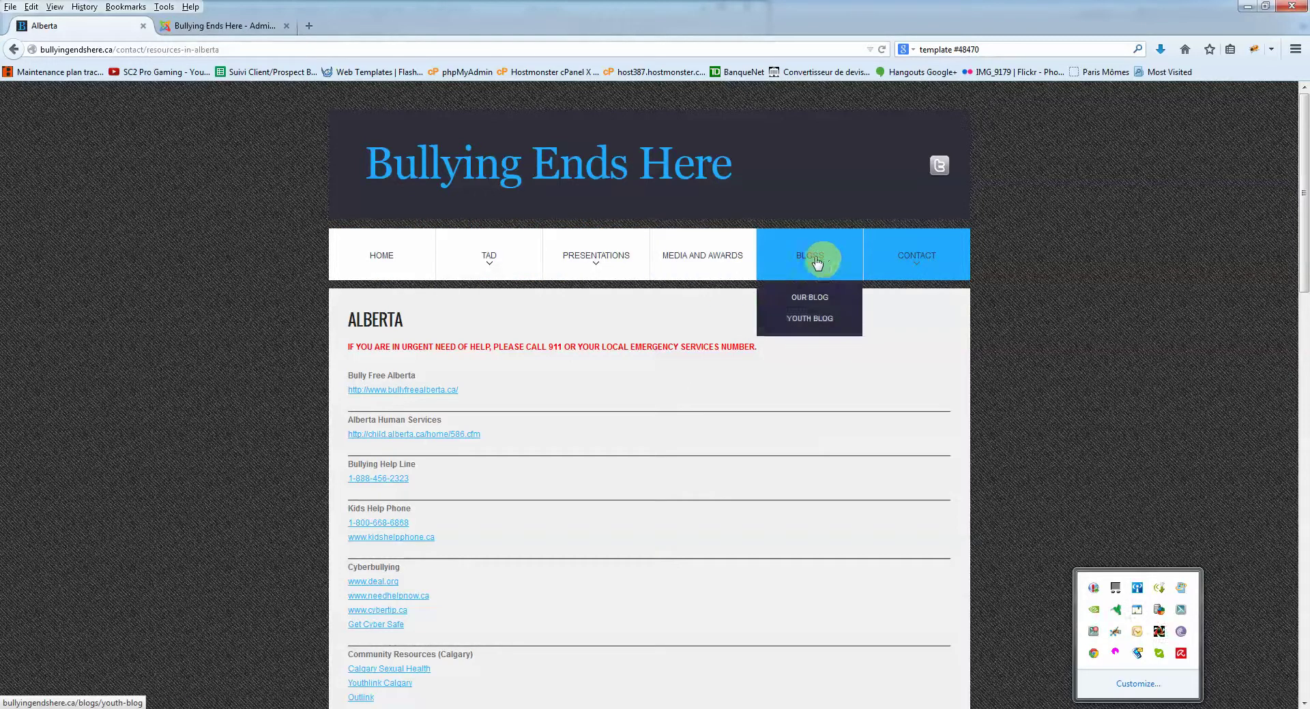
# Return to the Joomla administration, close the saved menu item, and trash Resources in Alberta from the menu items list.
pyautogui.click(211, 25)
pyautogui.click(1228, 171)
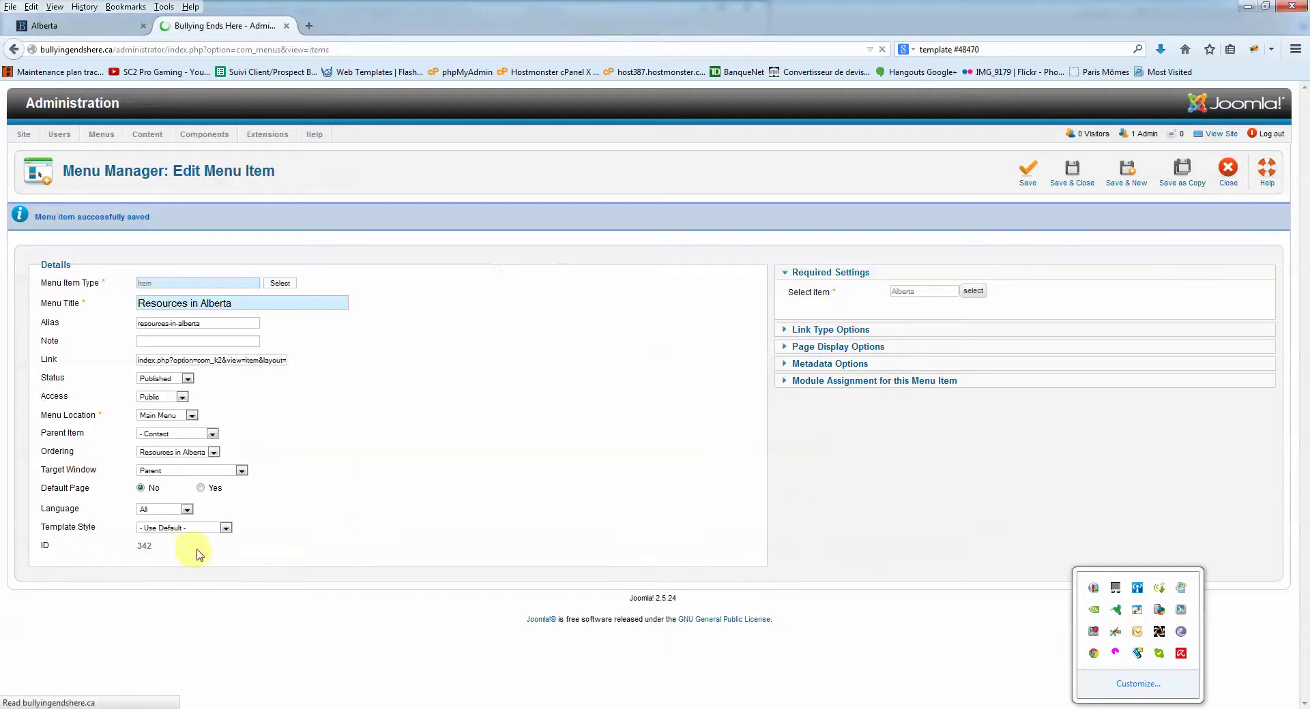
pyautogui.scroll(-10, 286, 539)
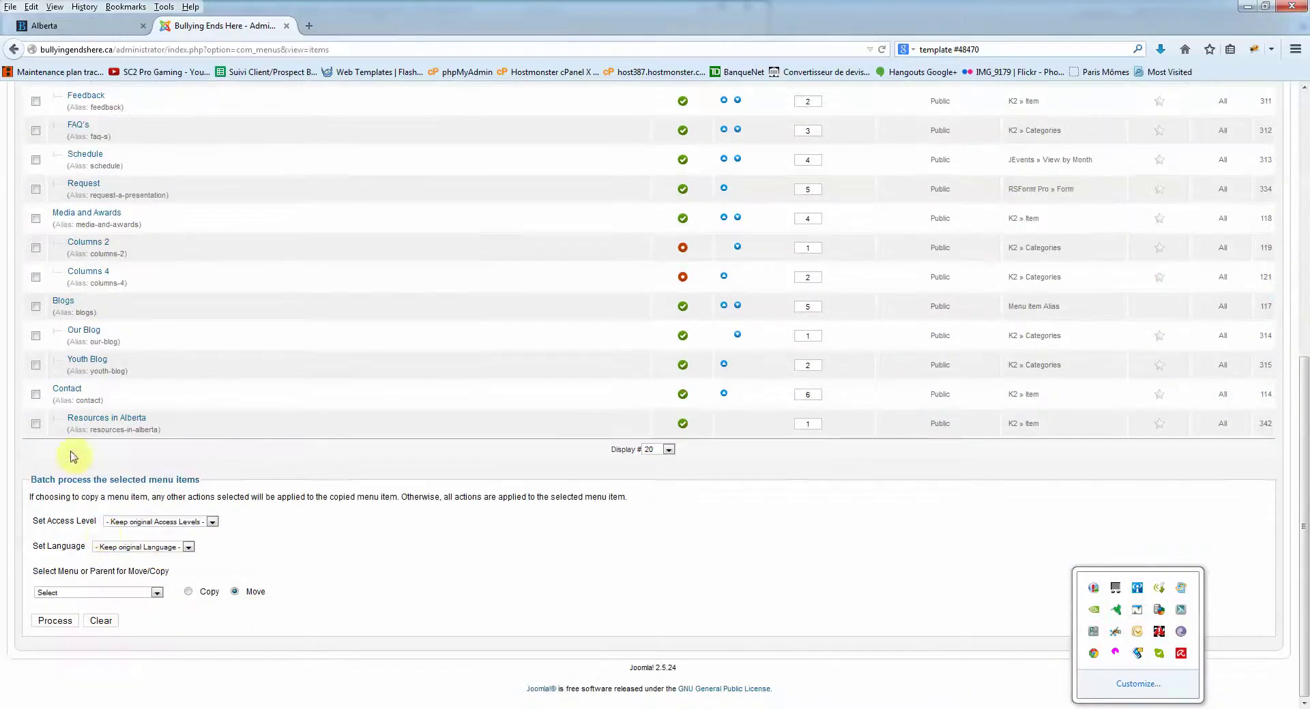
pyautogui.scroll(7, 760, 515)
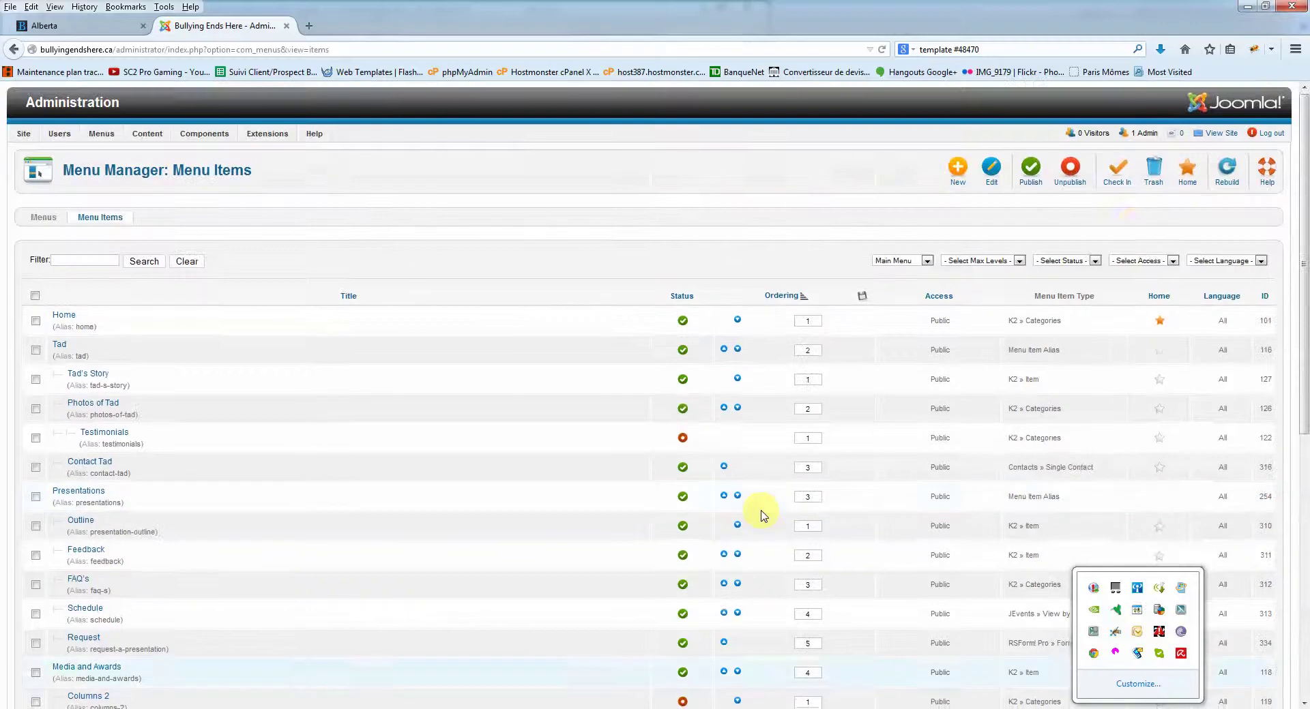
pyautogui.click(1153, 171)
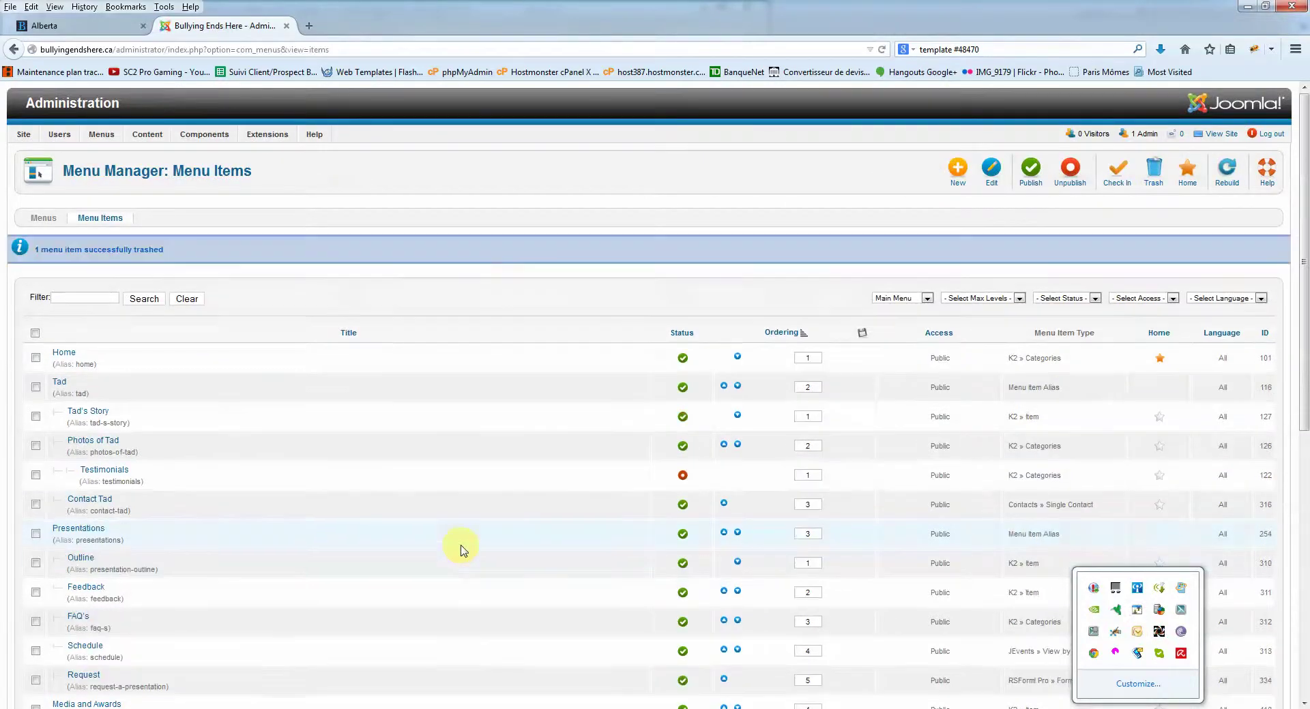
# View the live website's navigation menu and its submenus once more, and return to the Joomla menu items list.
pyautogui.click(45, 25)
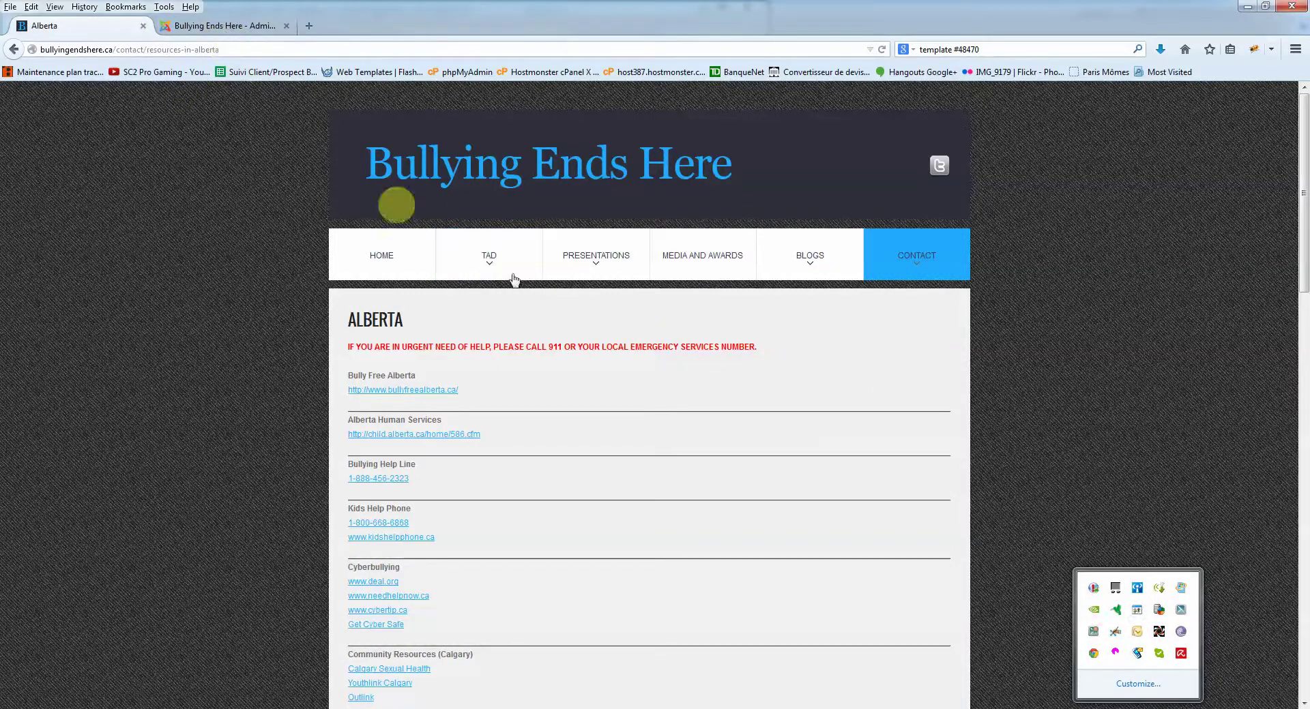
pyautogui.moveTo(581, 275)
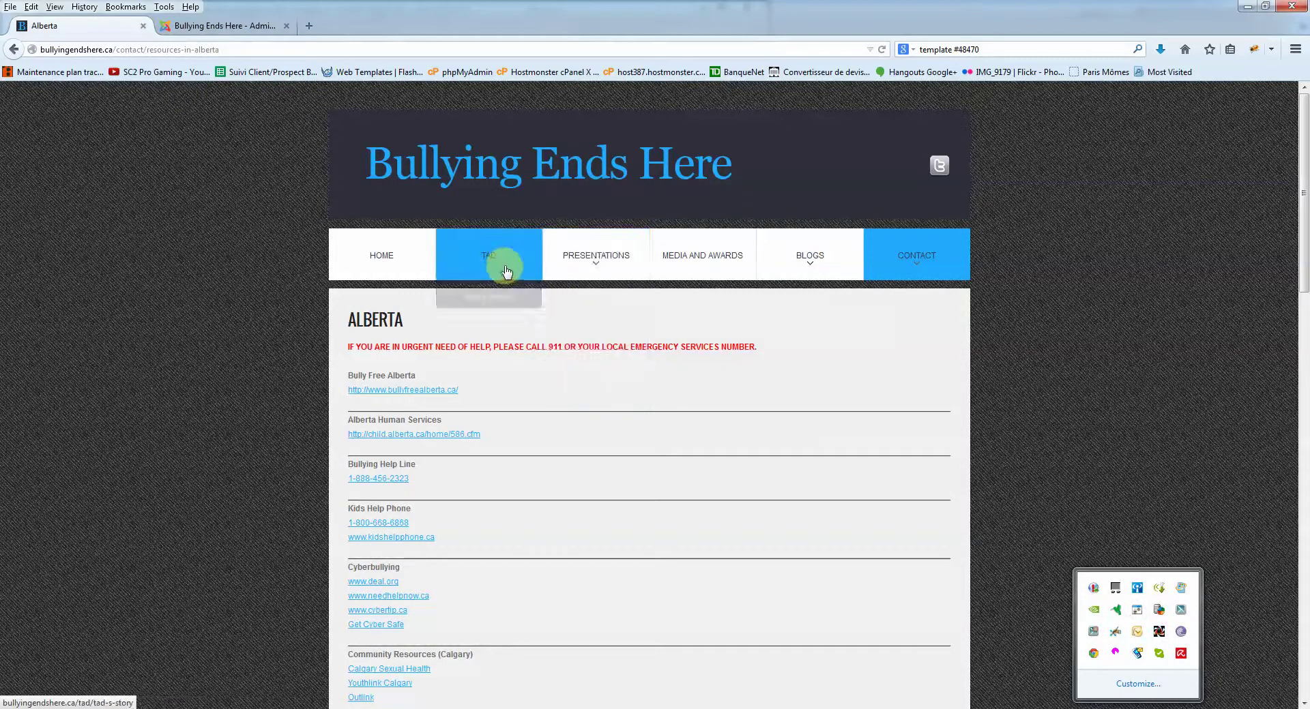
pyautogui.moveTo(500, 270)
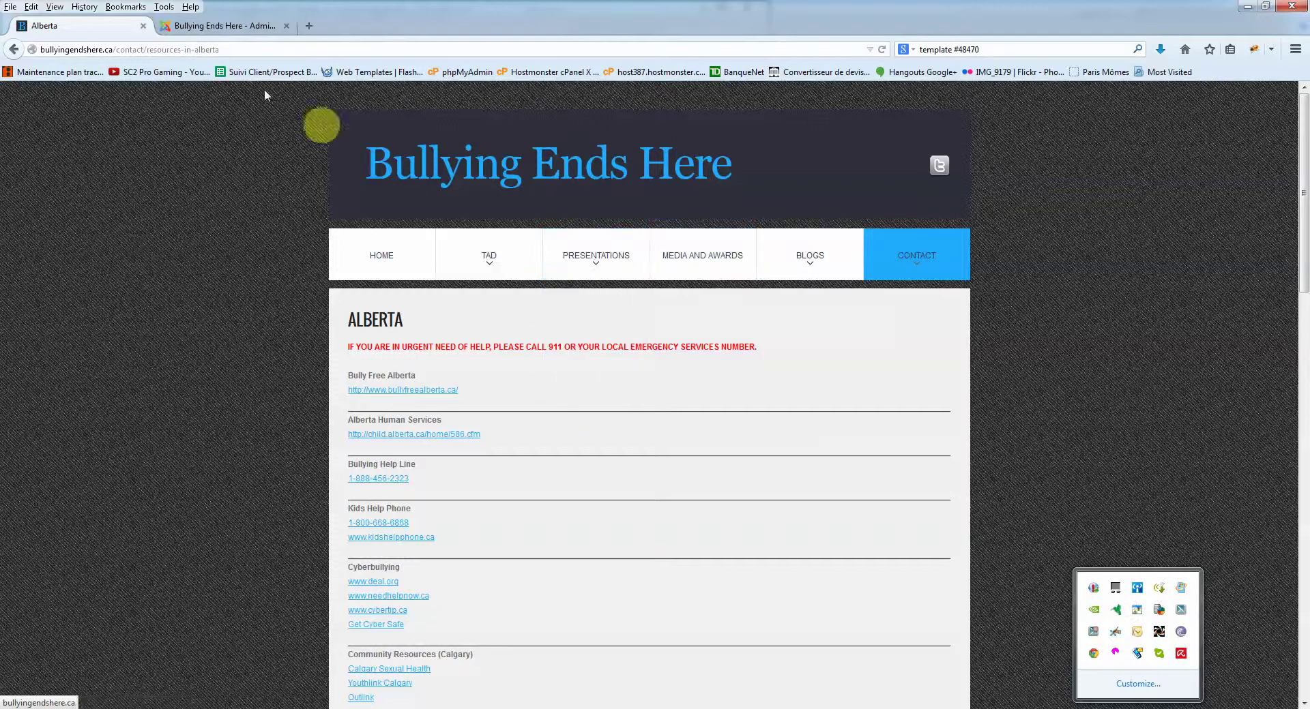
pyautogui.click(202, 32)
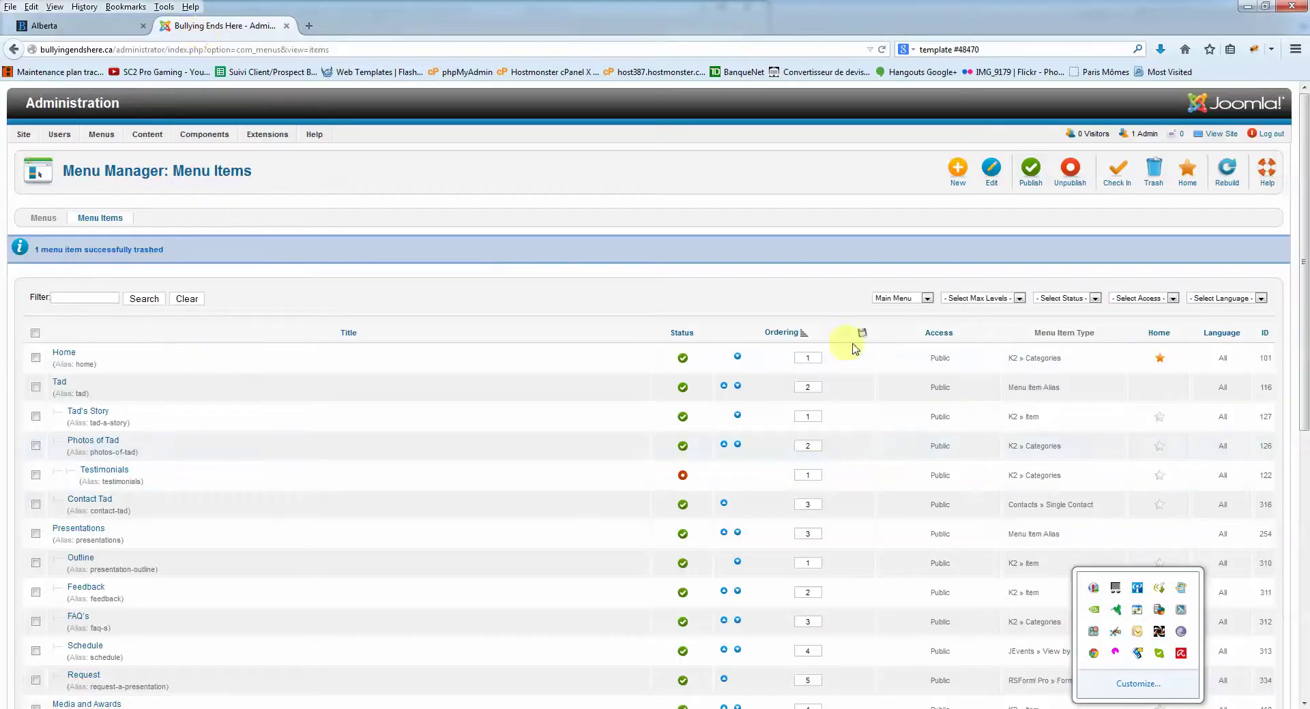
# Open the K2 items list, filter it by "media", and open the Media & Awards item for editing.
pyautogui.moveTo(205, 134)
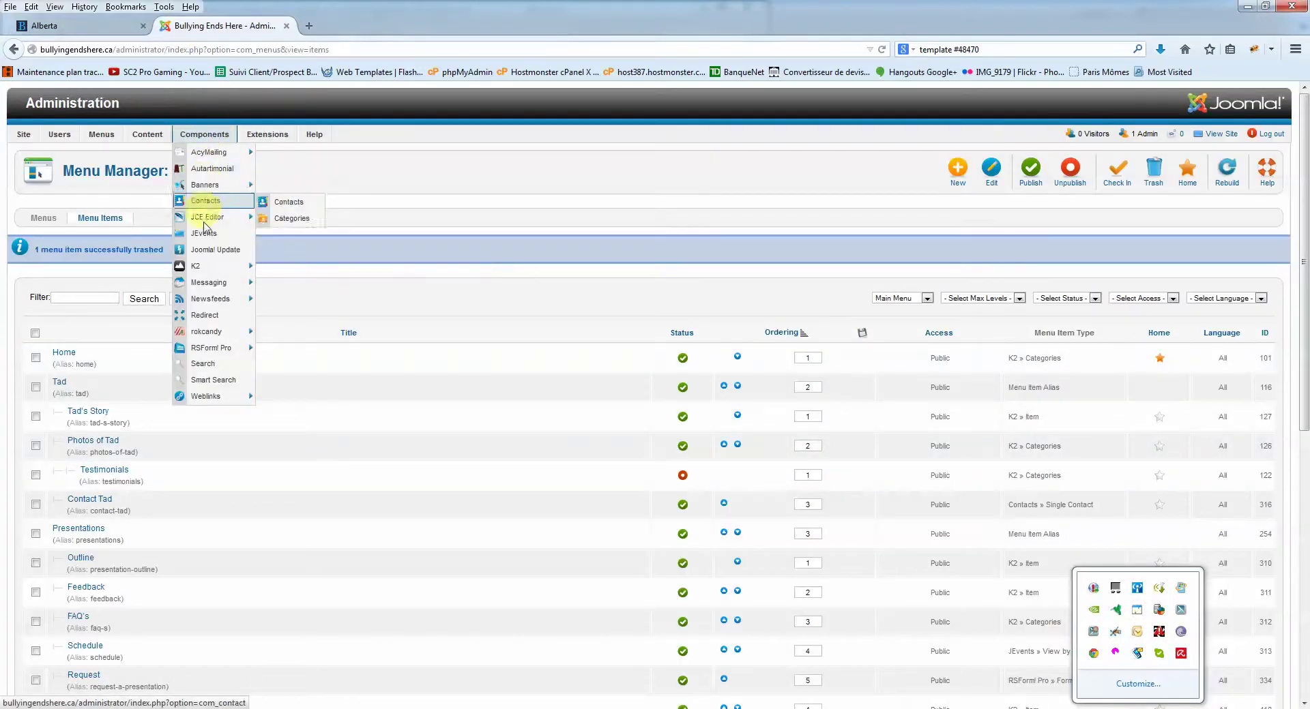
pyautogui.moveTo(210, 277)
pyautogui.click(270, 268)
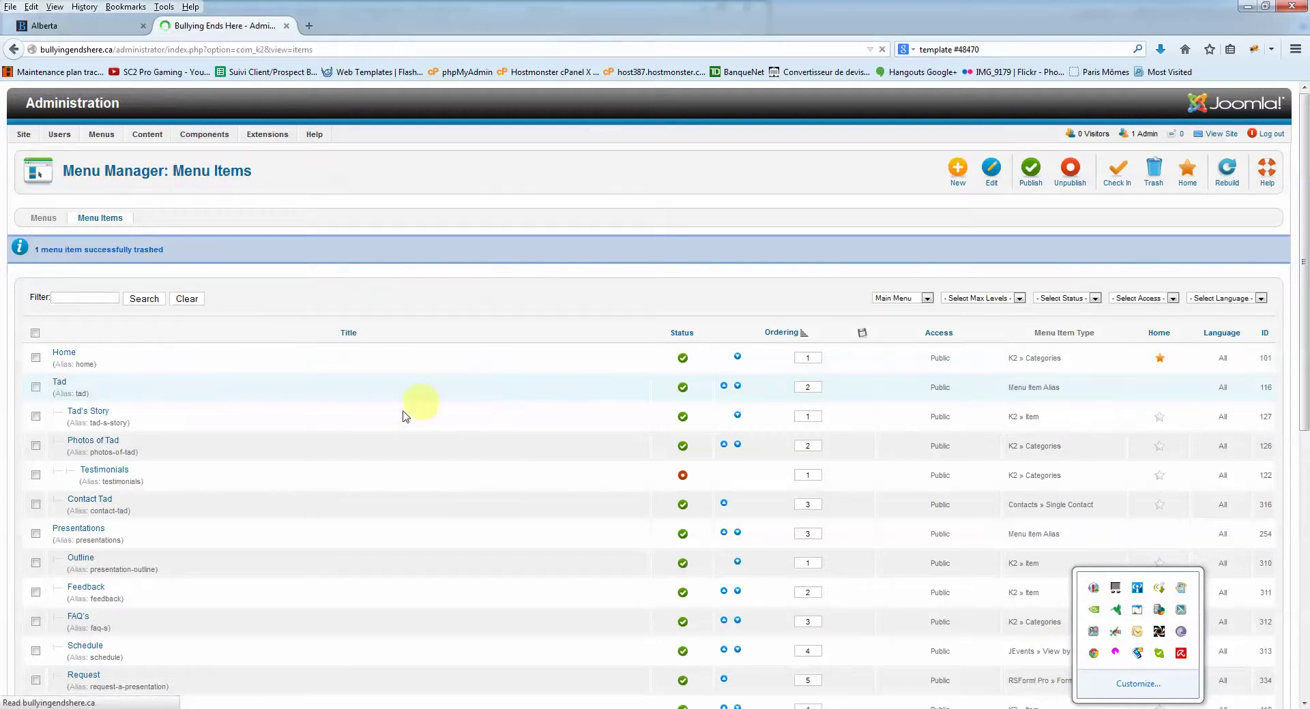
pyautogui.scroll(-3, 169, 425)
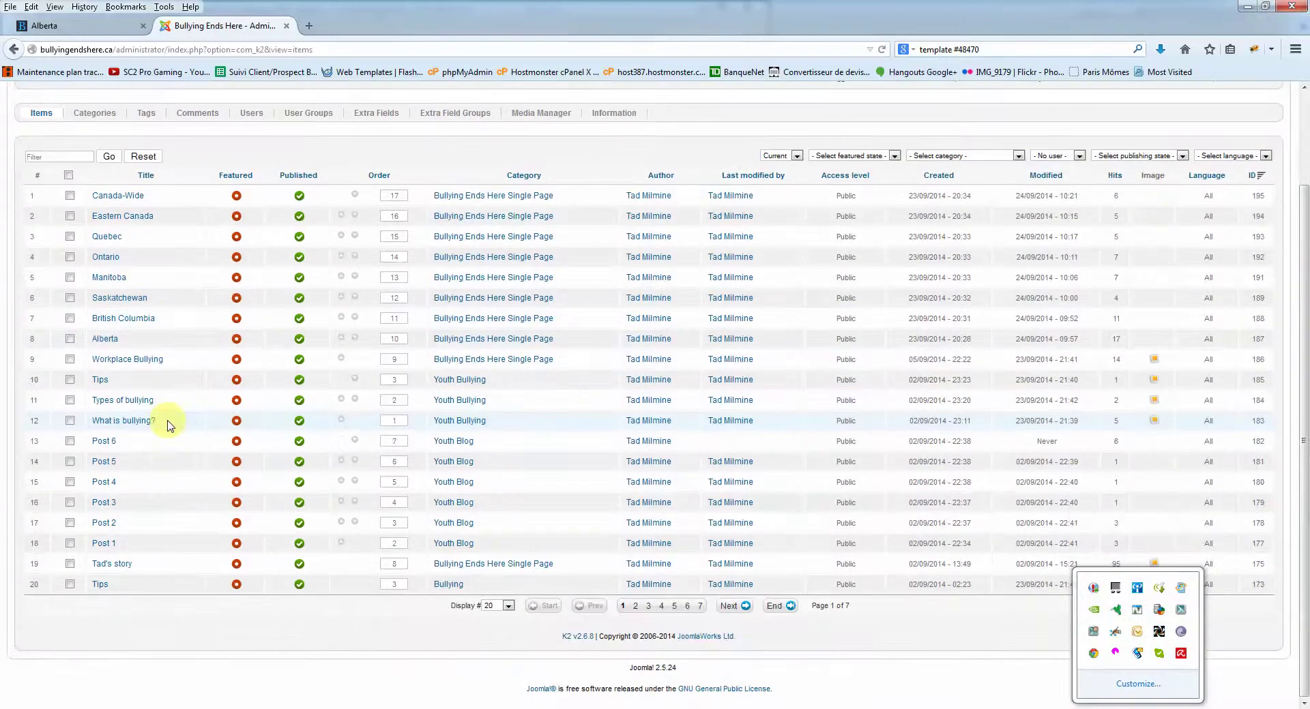
pyautogui.scroll(2, 301, 426)
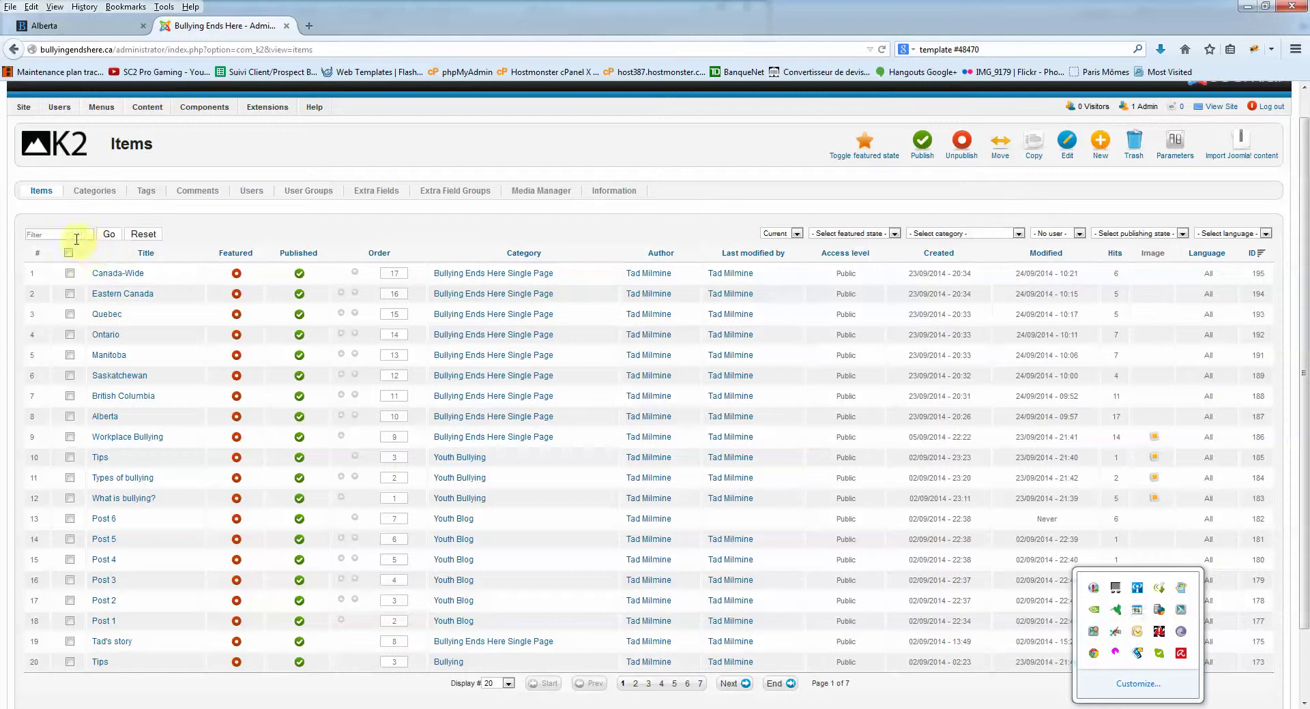
pyautogui.write('media')
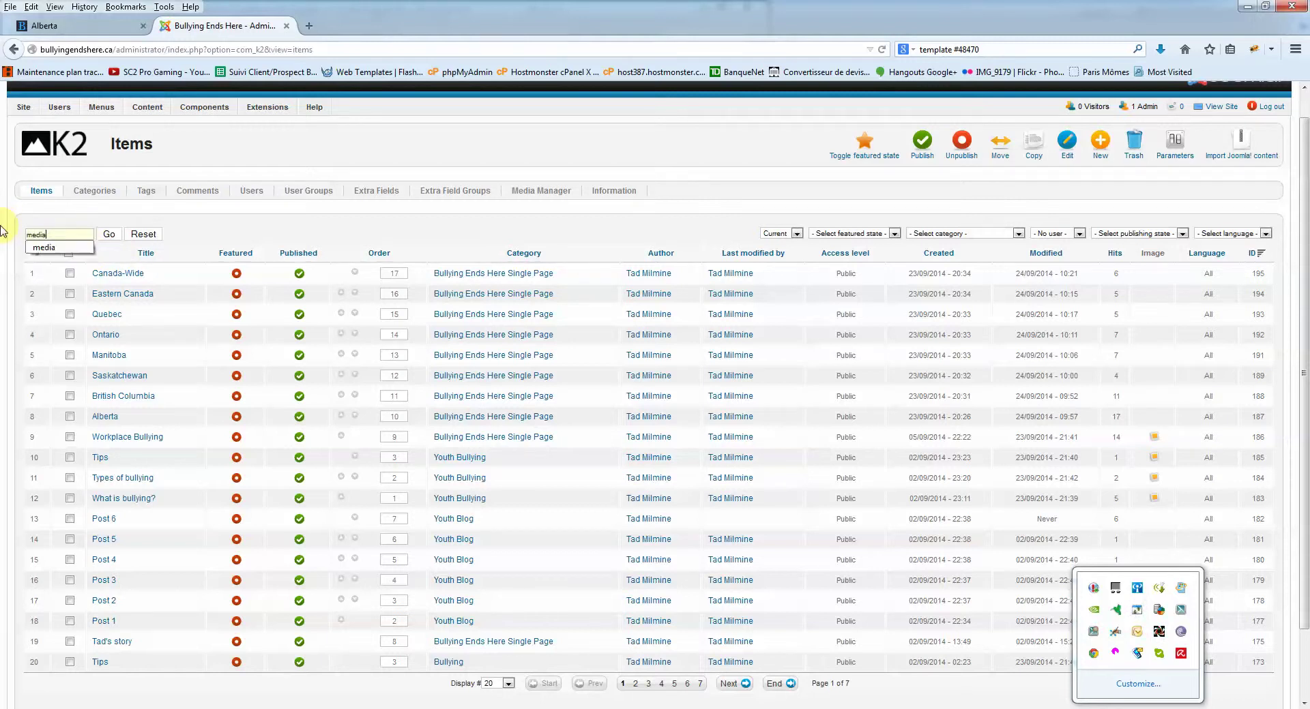
pyautogui.press('Return')
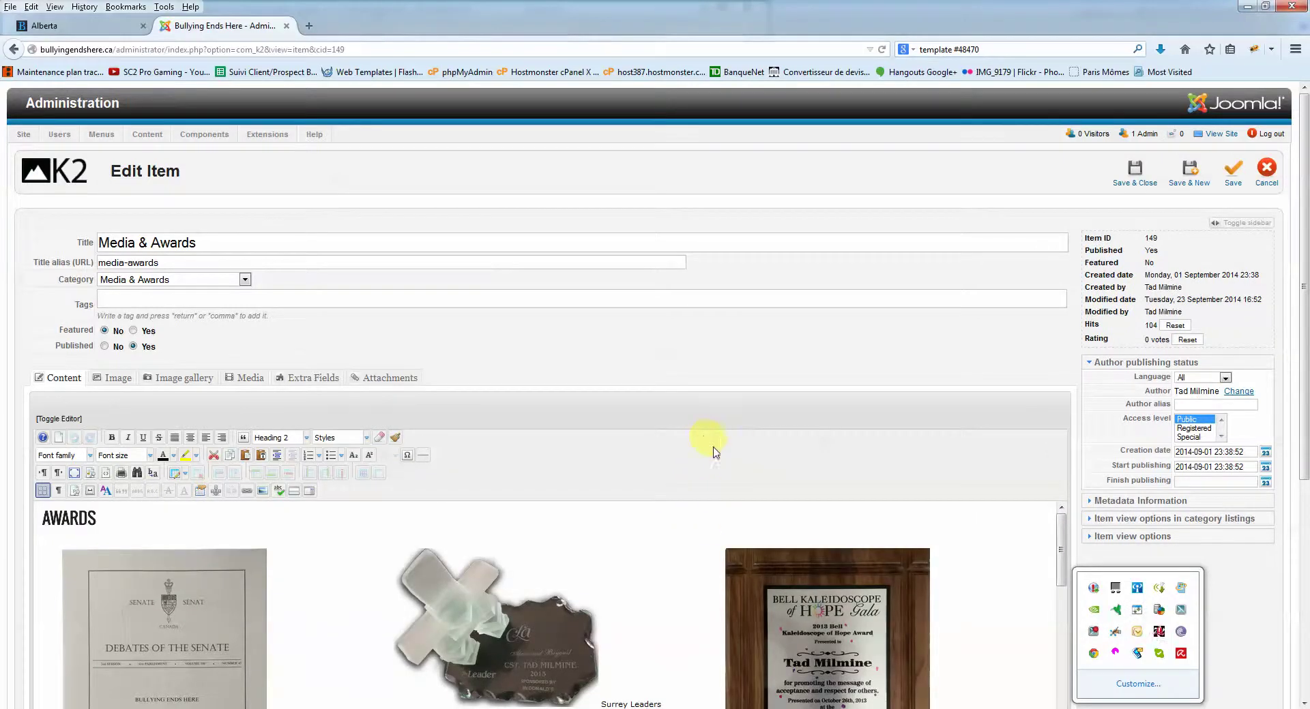
# Look through the Media & Awards content in the editor and its HTML source, and return to the visual view.
pyautogui.scroll(-3, 863, 465)
pyautogui.scroll(-3, 930, 462)
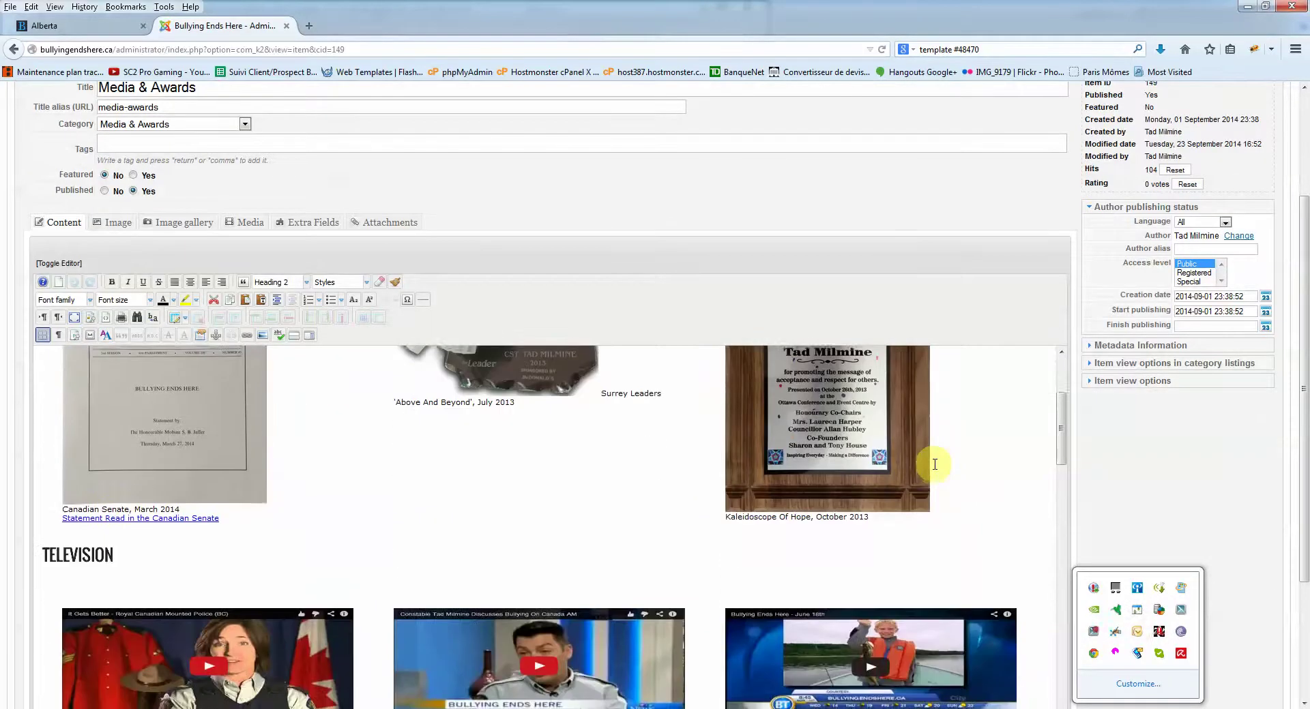
pyautogui.scroll(-2, 935, 464)
pyautogui.scroll(4, 932, 467)
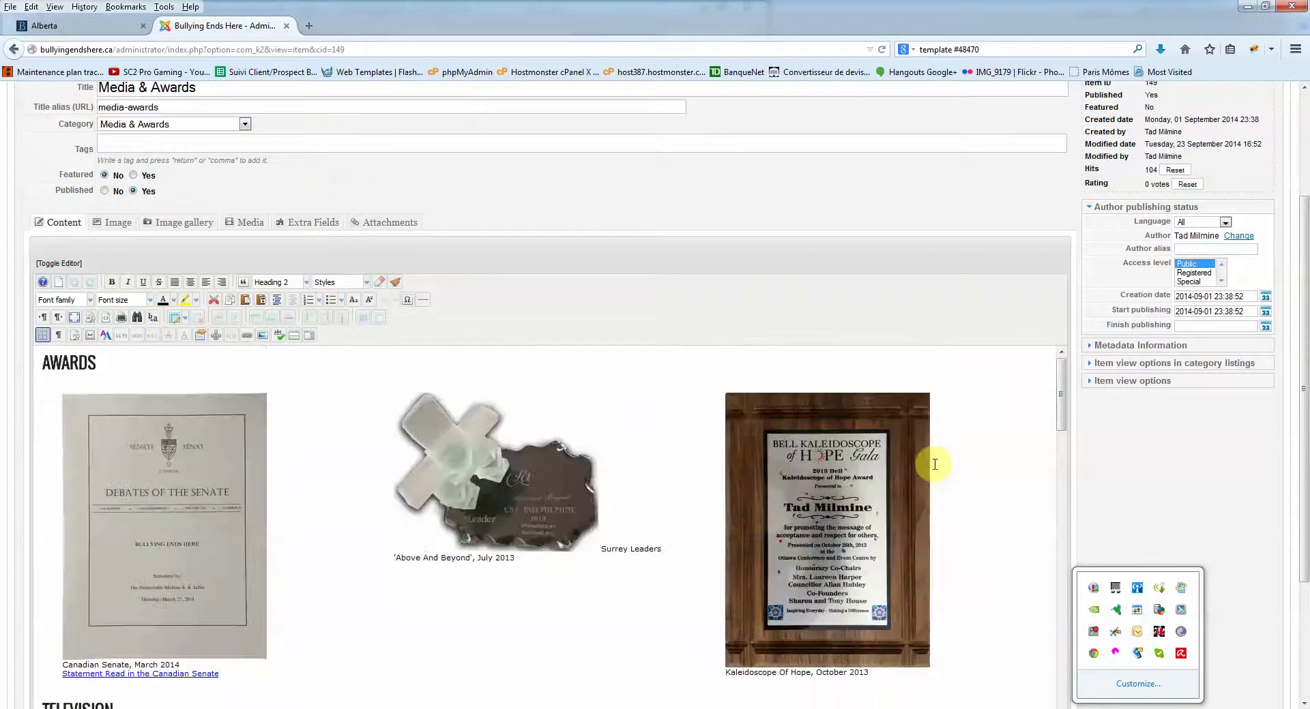
pyautogui.click(105, 319)
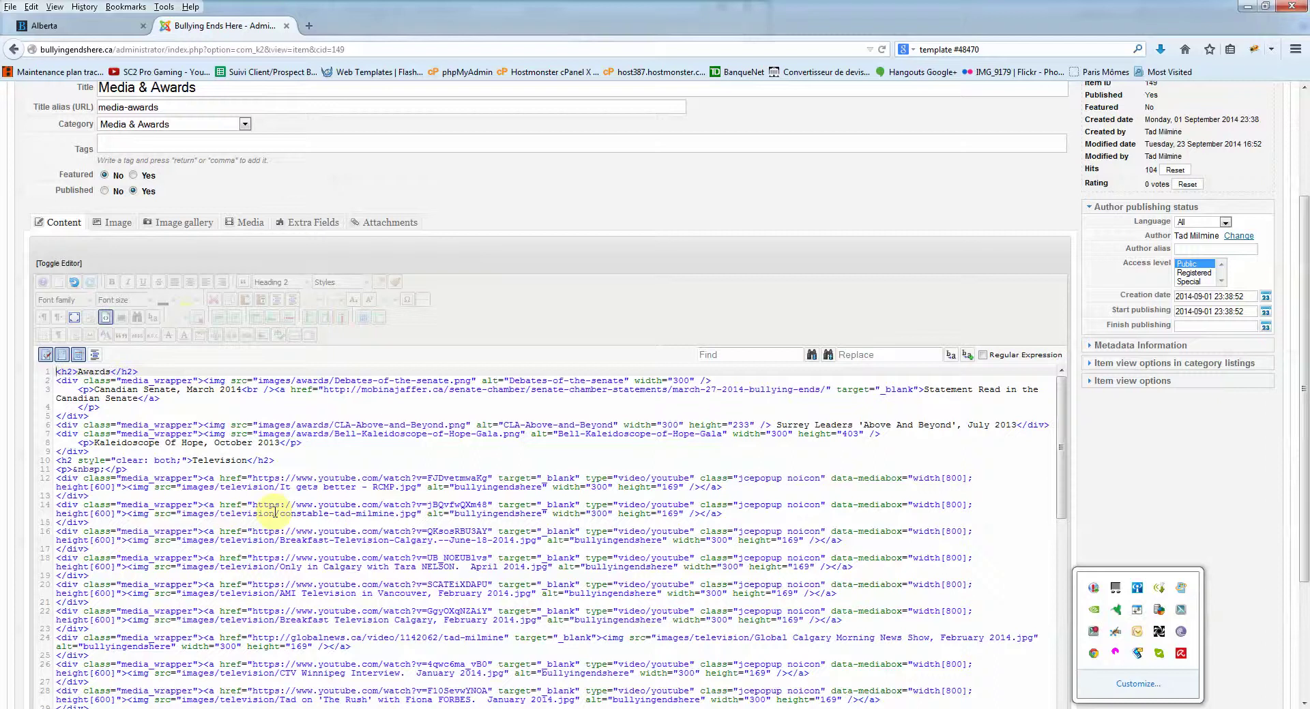
pyautogui.scroll(-2, 275, 508)
pyautogui.scroll(-15, 275, 508)
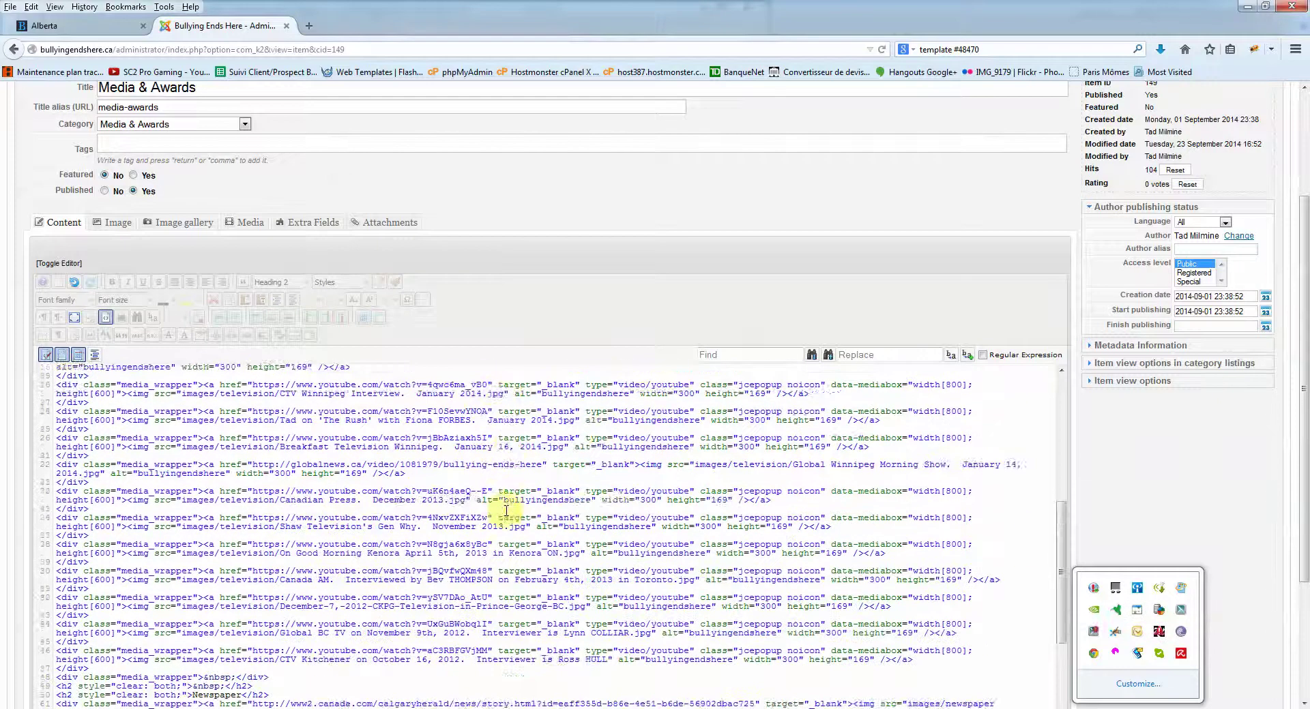
pyautogui.scroll(-5, 450, 587)
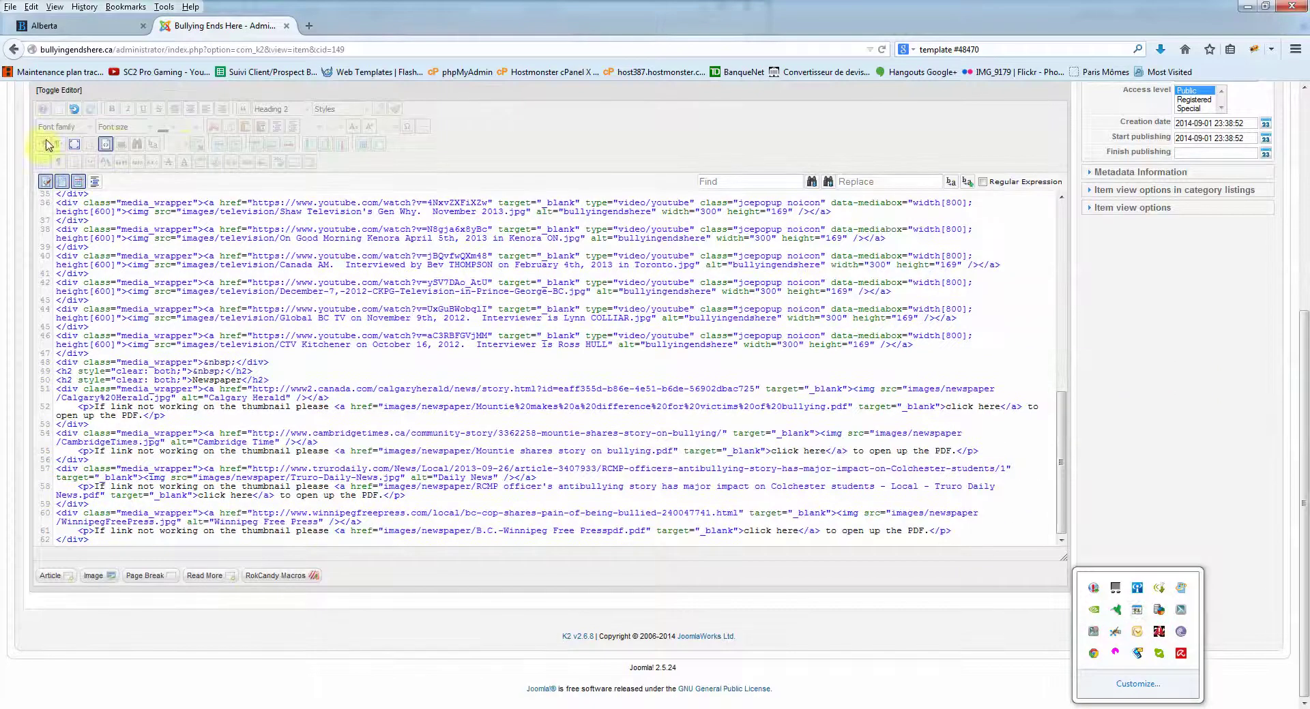
pyautogui.click(105, 145)
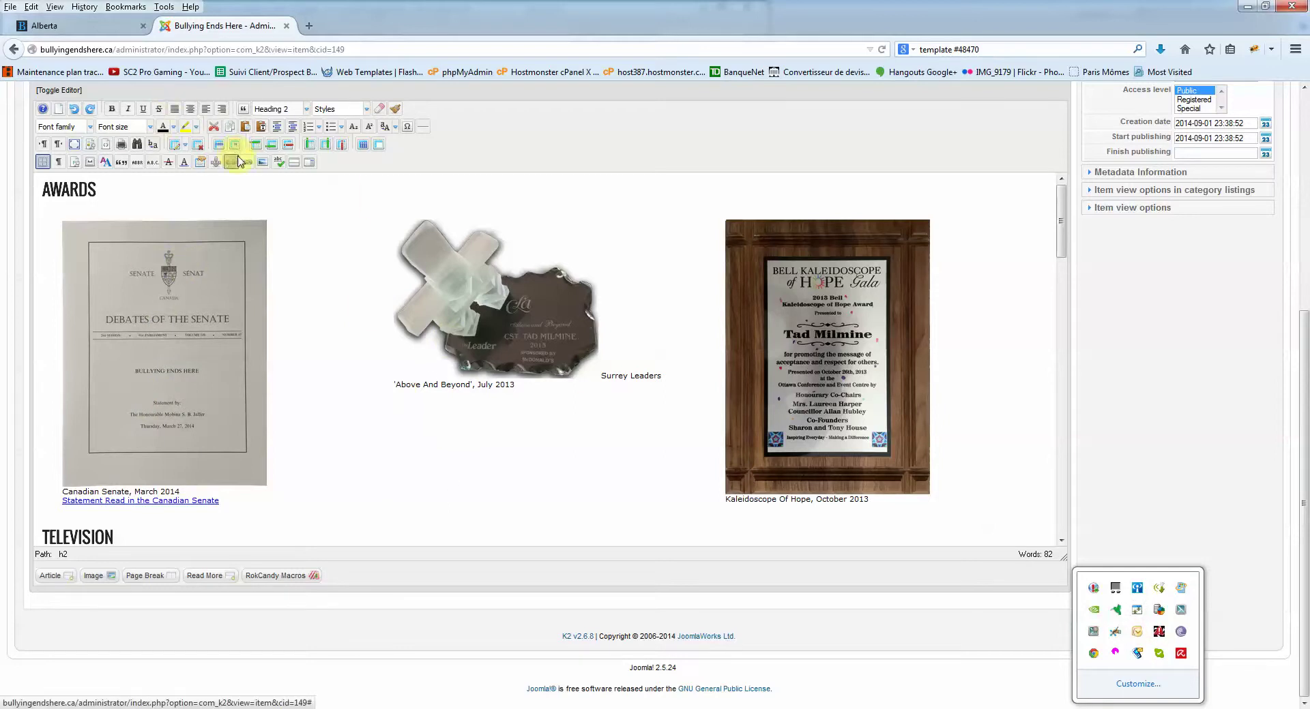
# Examine the video thumbnails in the lower rows of the Television section, selecting individual images.
pyautogui.moveTo(1060, 223); pyautogui.dragTo(1068, 440)
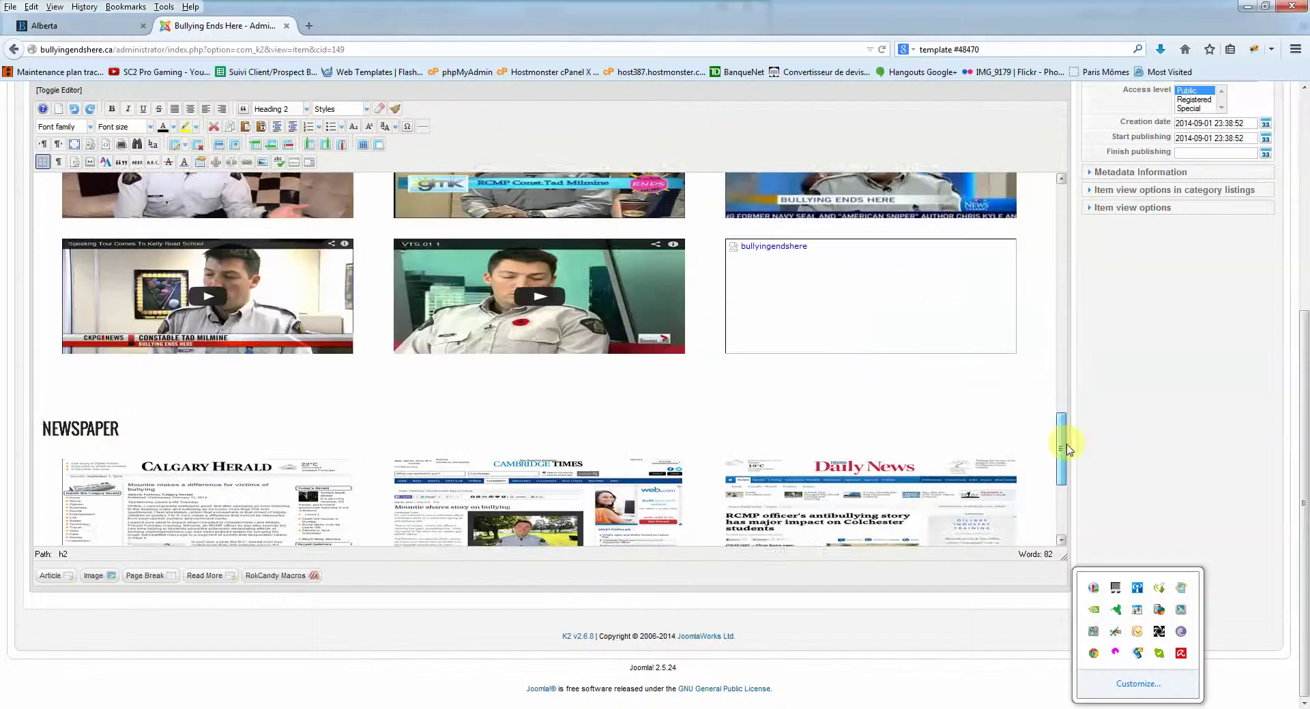
pyautogui.click(612, 265)
pyautogui.click(812, 269)
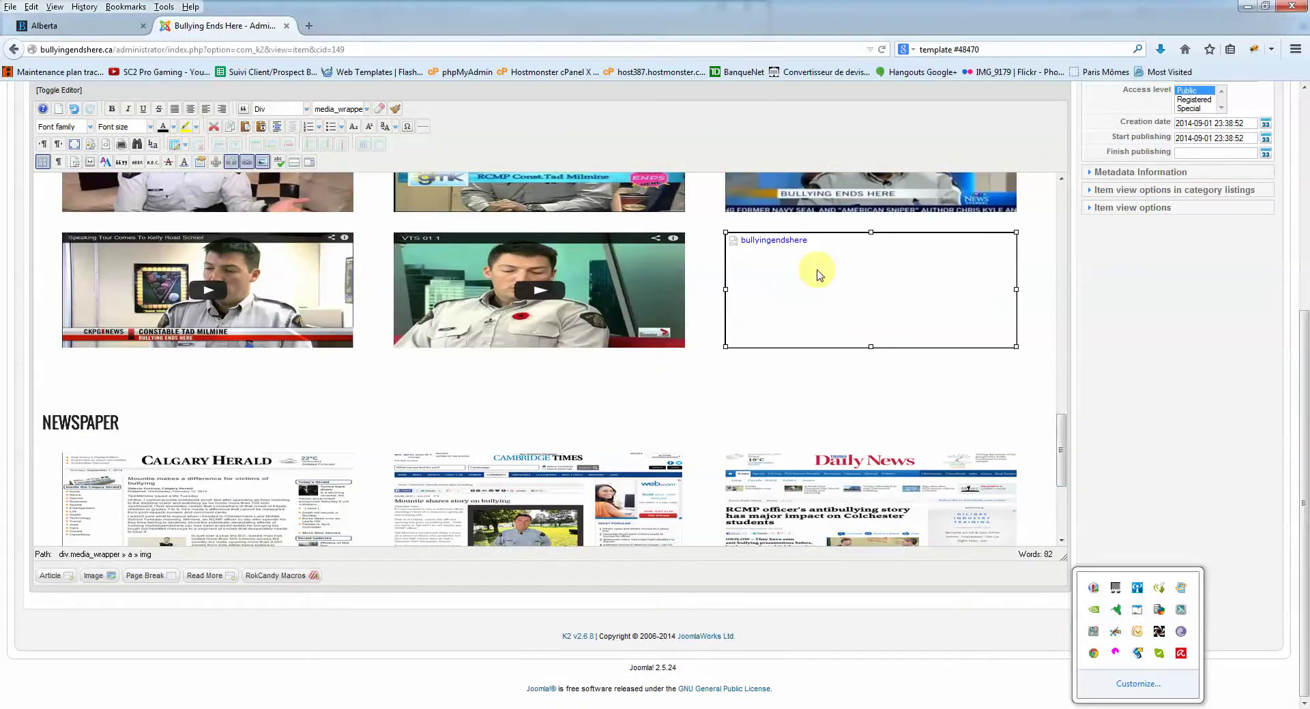
pyautogui.click(203, 292)
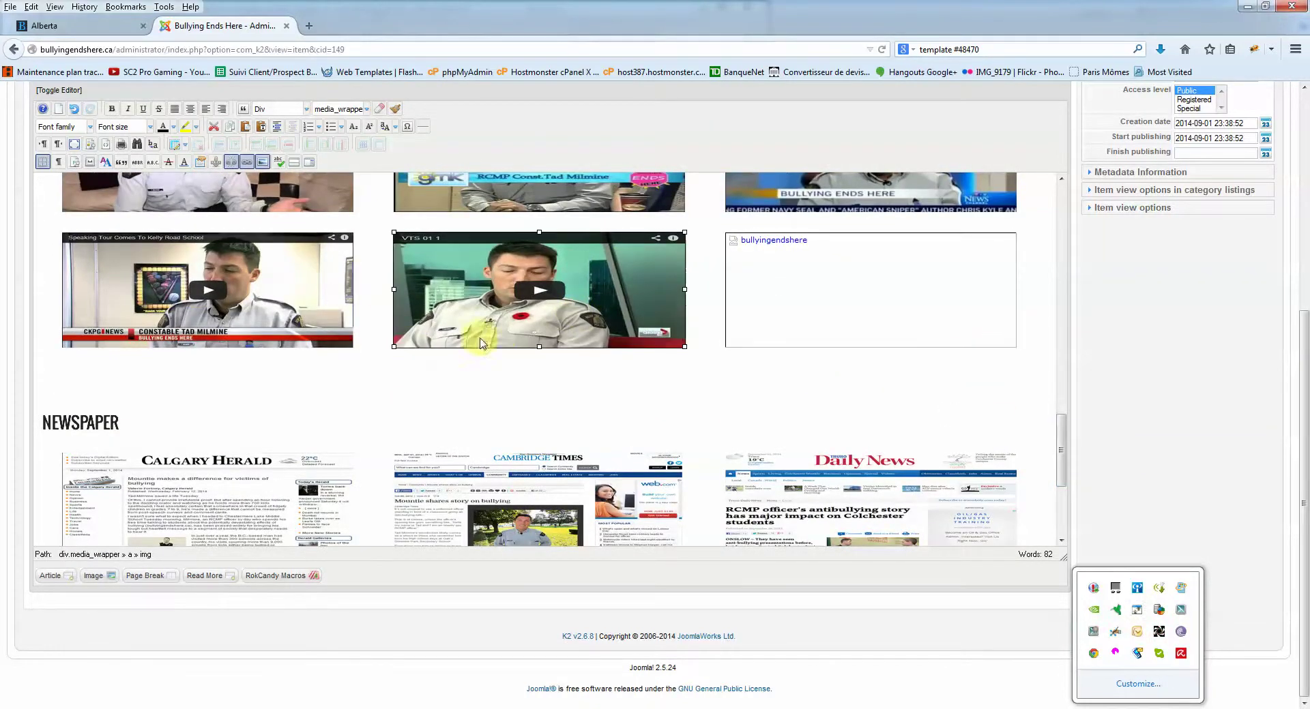
pyautogui.scroll(2, 723, 331)
pyautogui.click(813, 283)
pyautogui.click(501, 254)
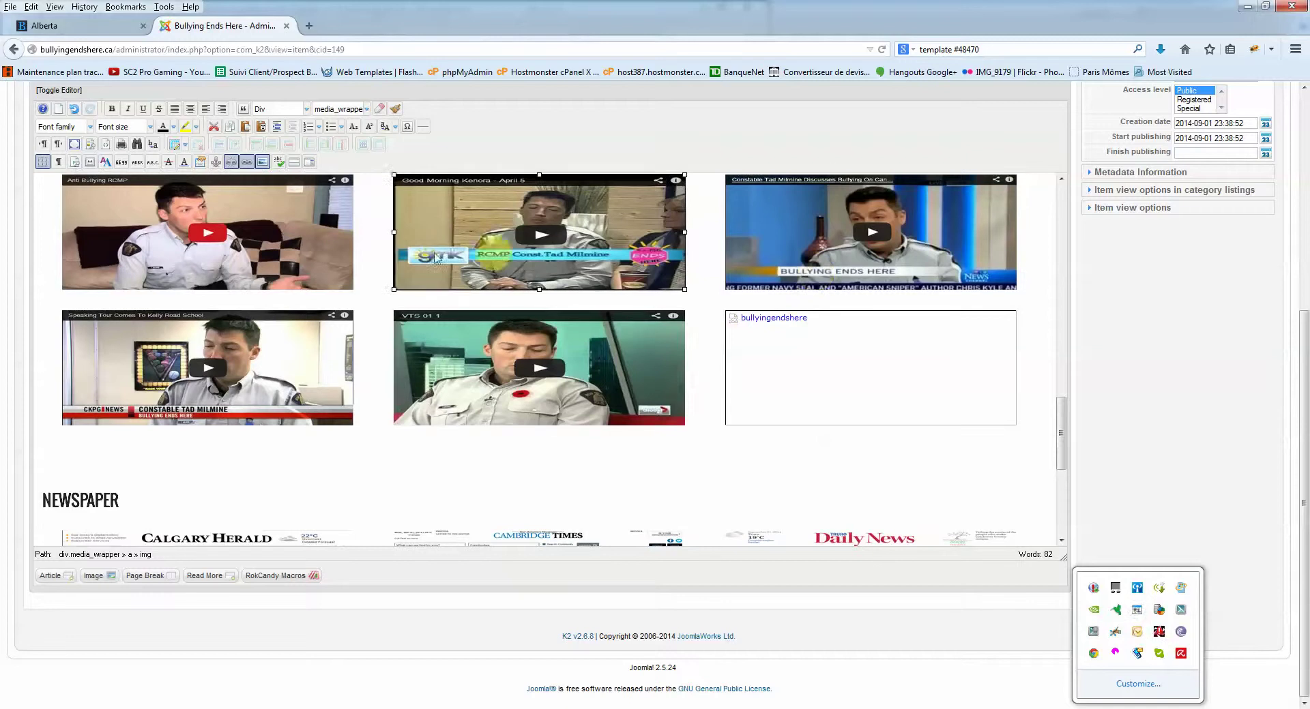
pyautogui.click(208, 242)
pyautogui.scroll(4, 327, 293)
pyautogui.click(512, 372)
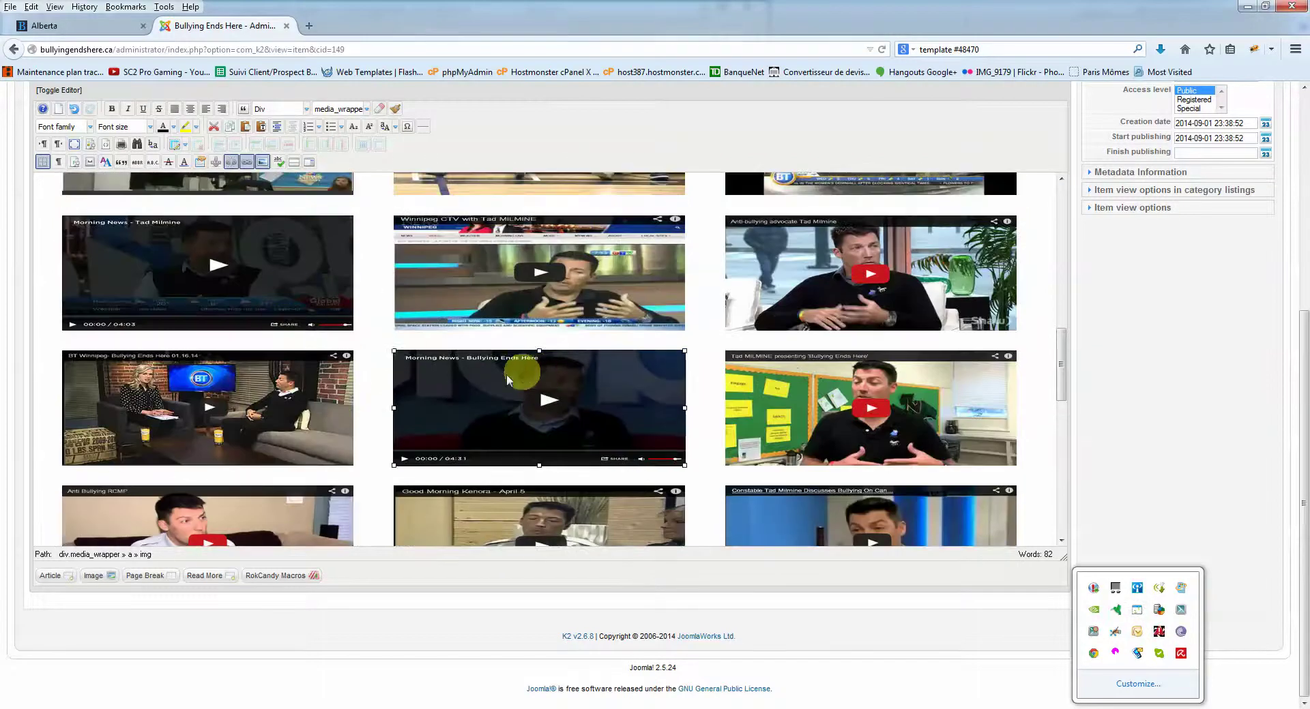
pyautogui.click(279, 394)
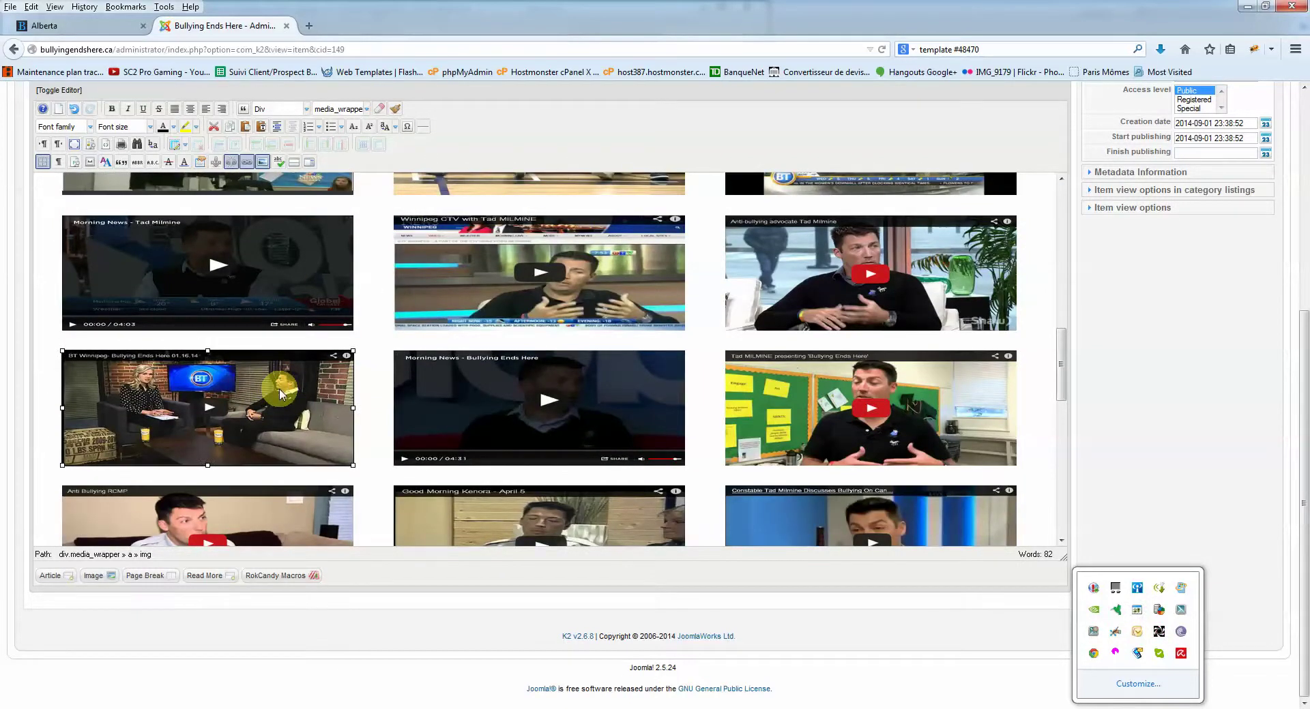
pyautogui.click(507, 419)
pyautogui.click(788, 403)
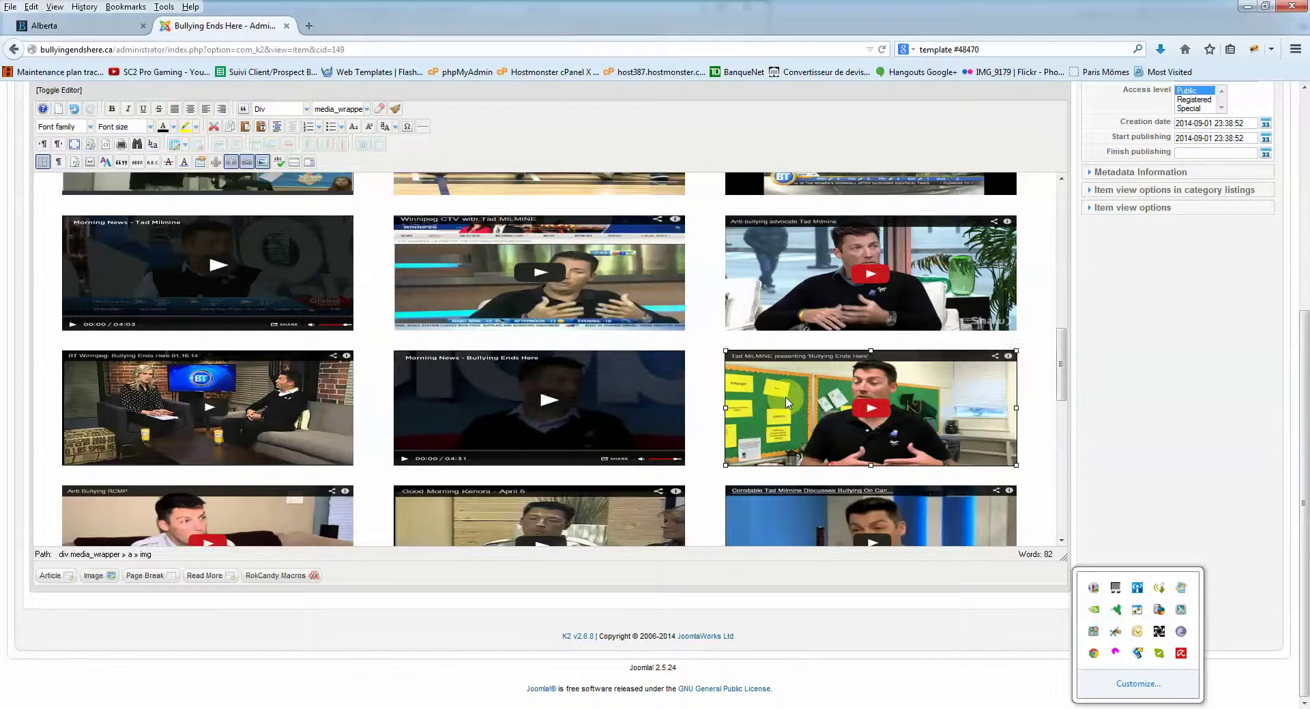
# Inspect the last row of Television thumbnails, comparing the VTS 01 1 image with the empty bullyingendshere placeholder.
pyautogui.scroll(-4, 788, 402)
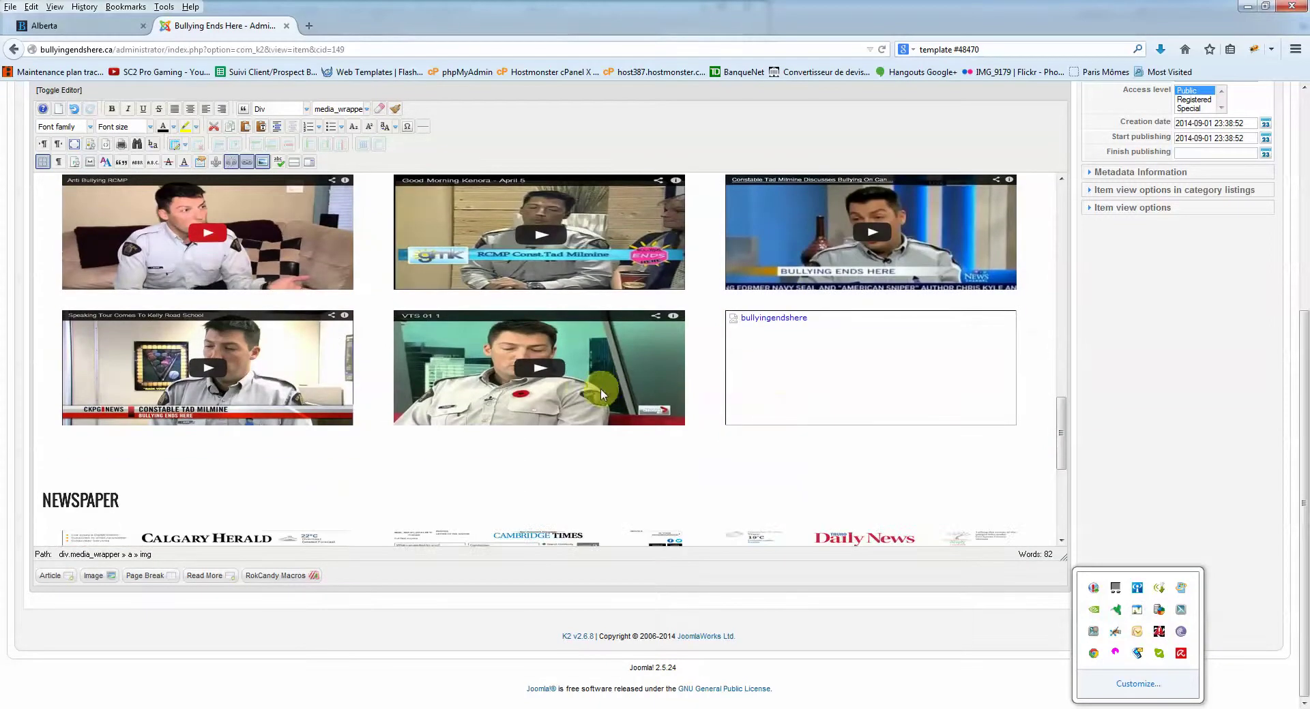
pyautogui.click(601, 392)
pyautogui.scroll(1, 578, 408)
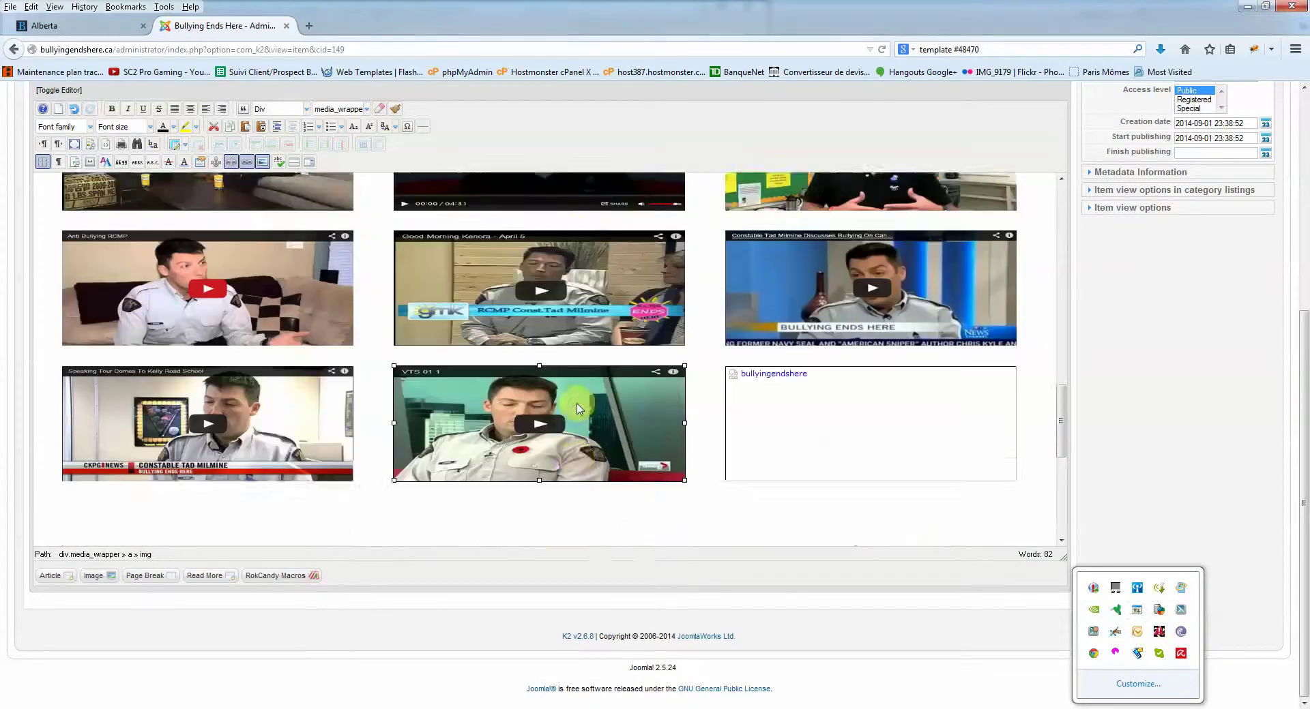
pyautogui.scroll(-1, 577, 409)
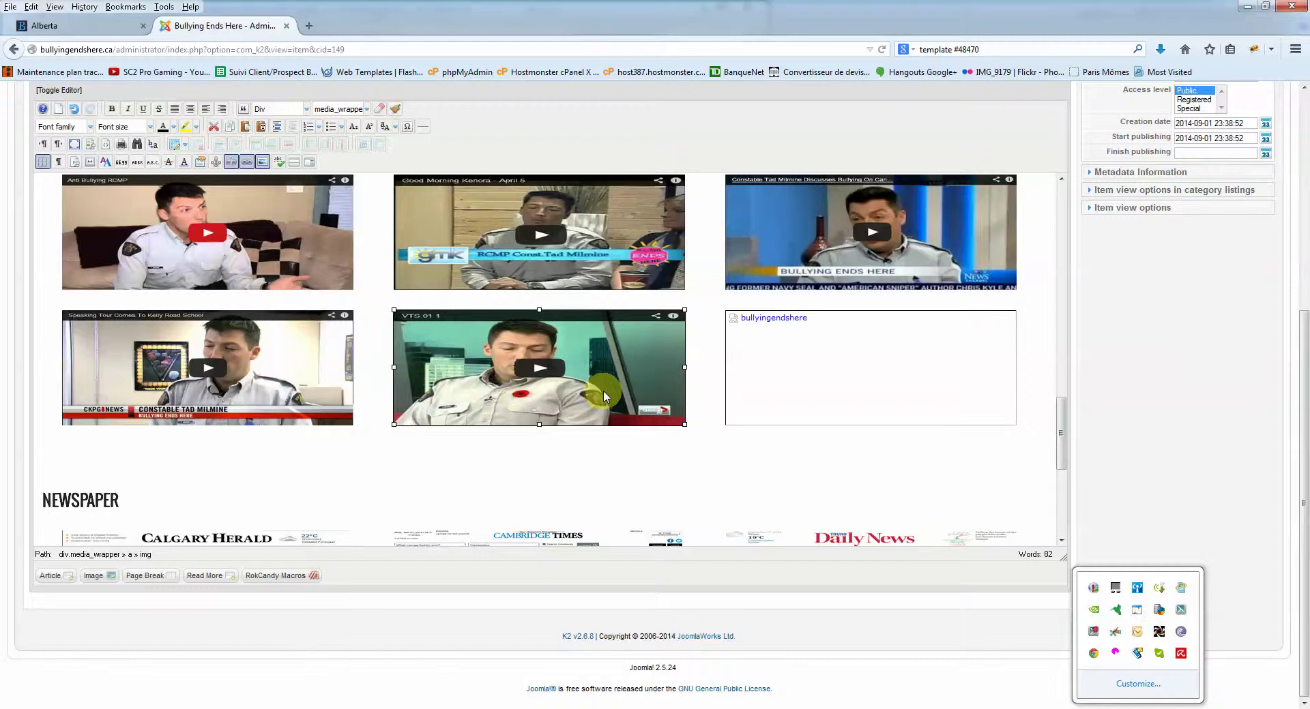
pyautogui.scroll(5, 603, 394)
pyautogui.scroll(-6, 603, 395)
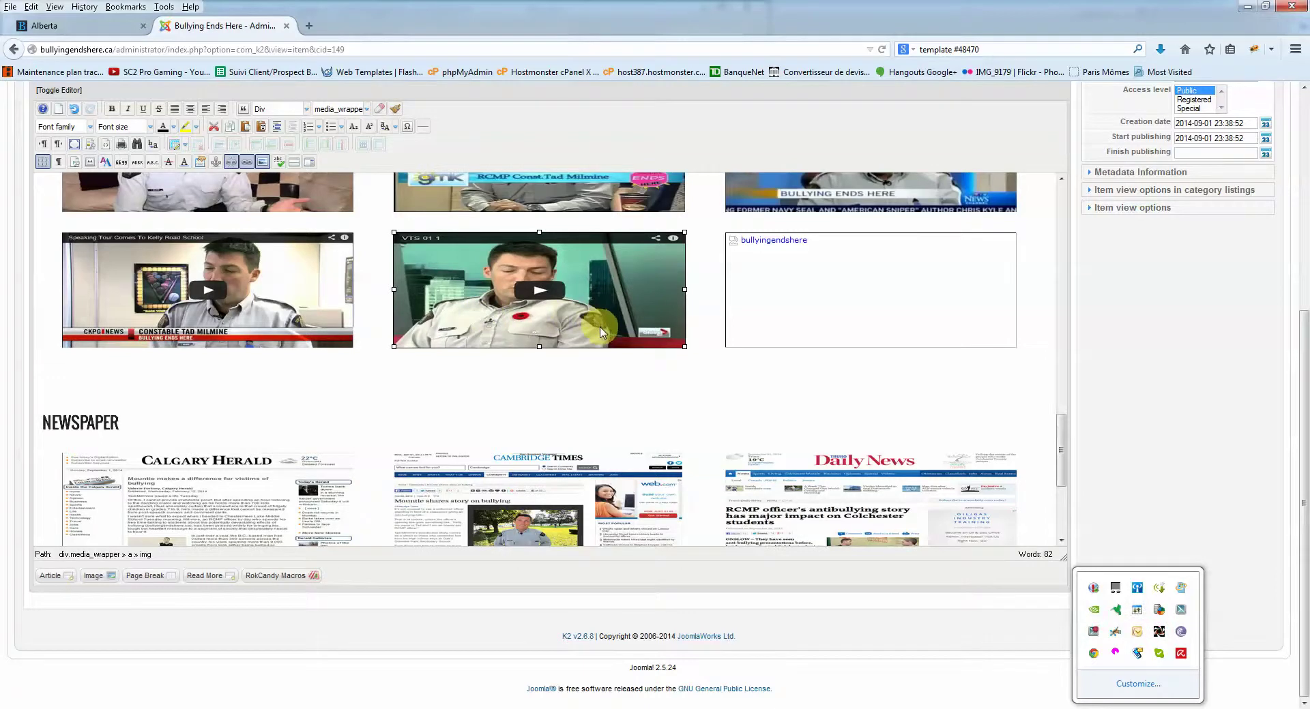
pyautogui.scroll(4, 600, 332)
pyautogui.scroll(-3, 599, 330)
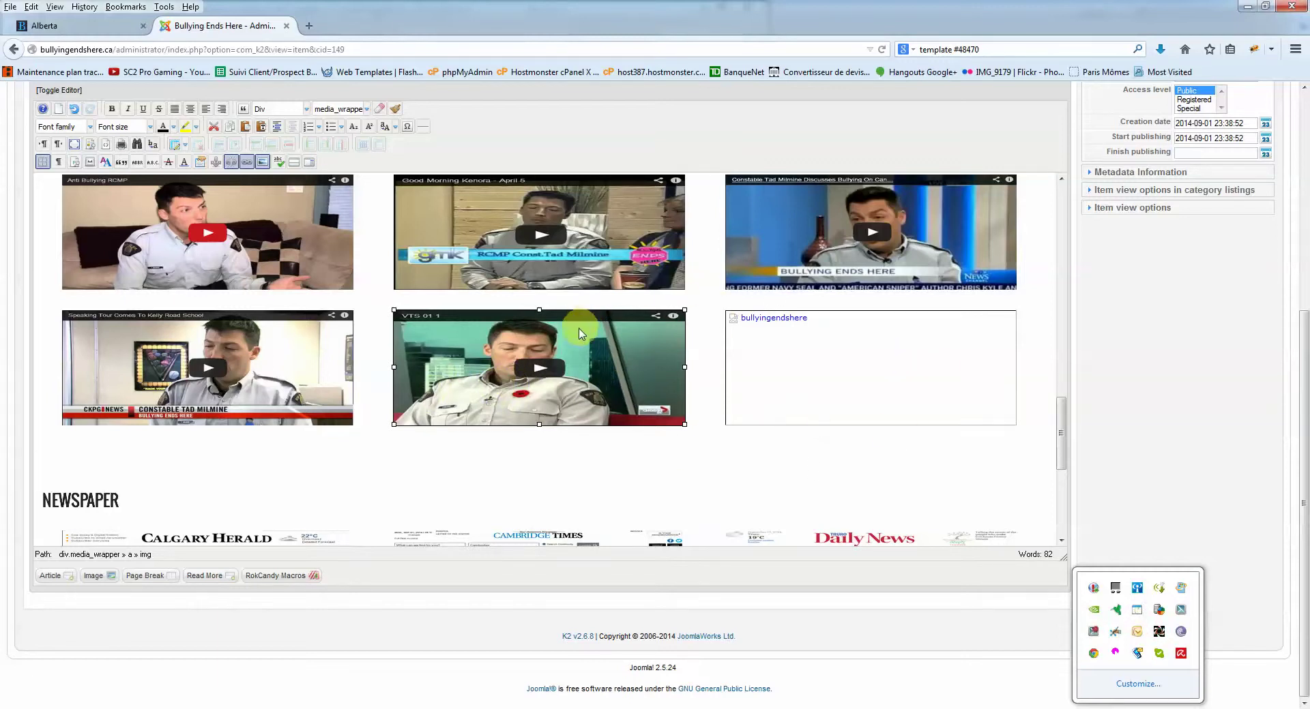
pyautogui.scroll(-2, 575, 334)
pyautogui.scroll(2, 575, 335)
pyautogui.click(839, 369)
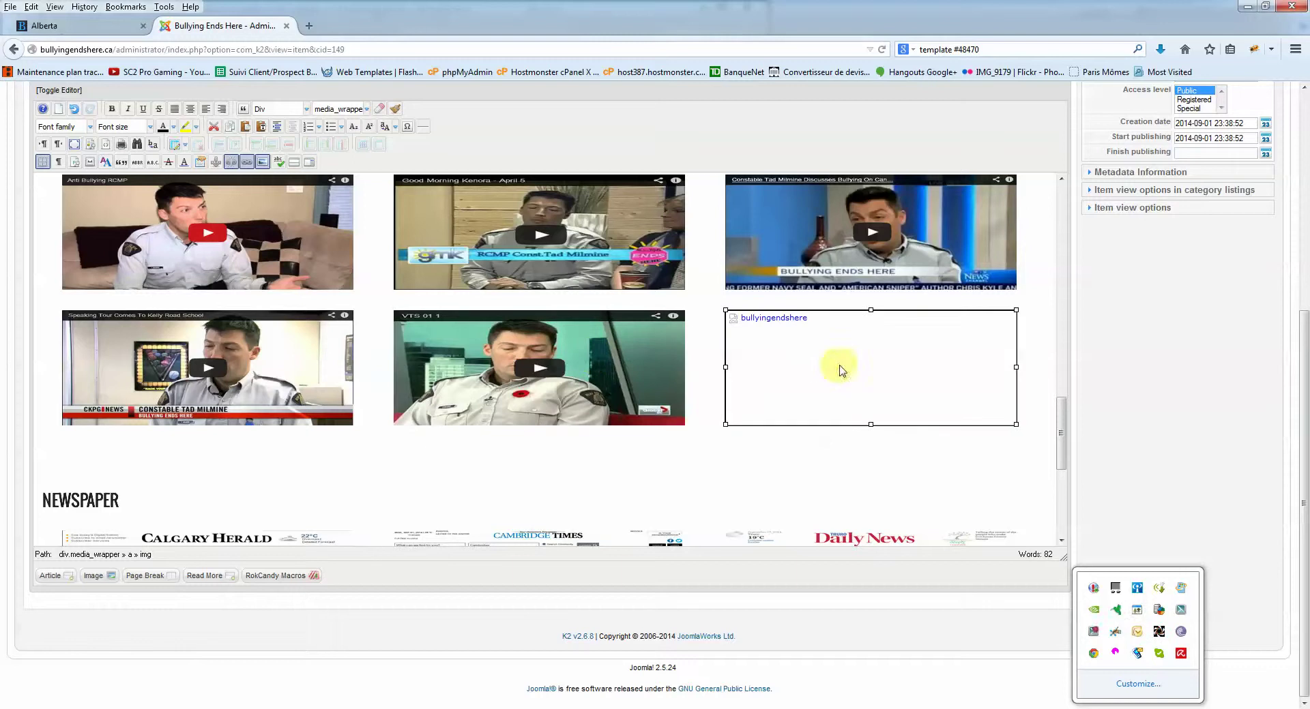
pyautogui.click(584, 381)
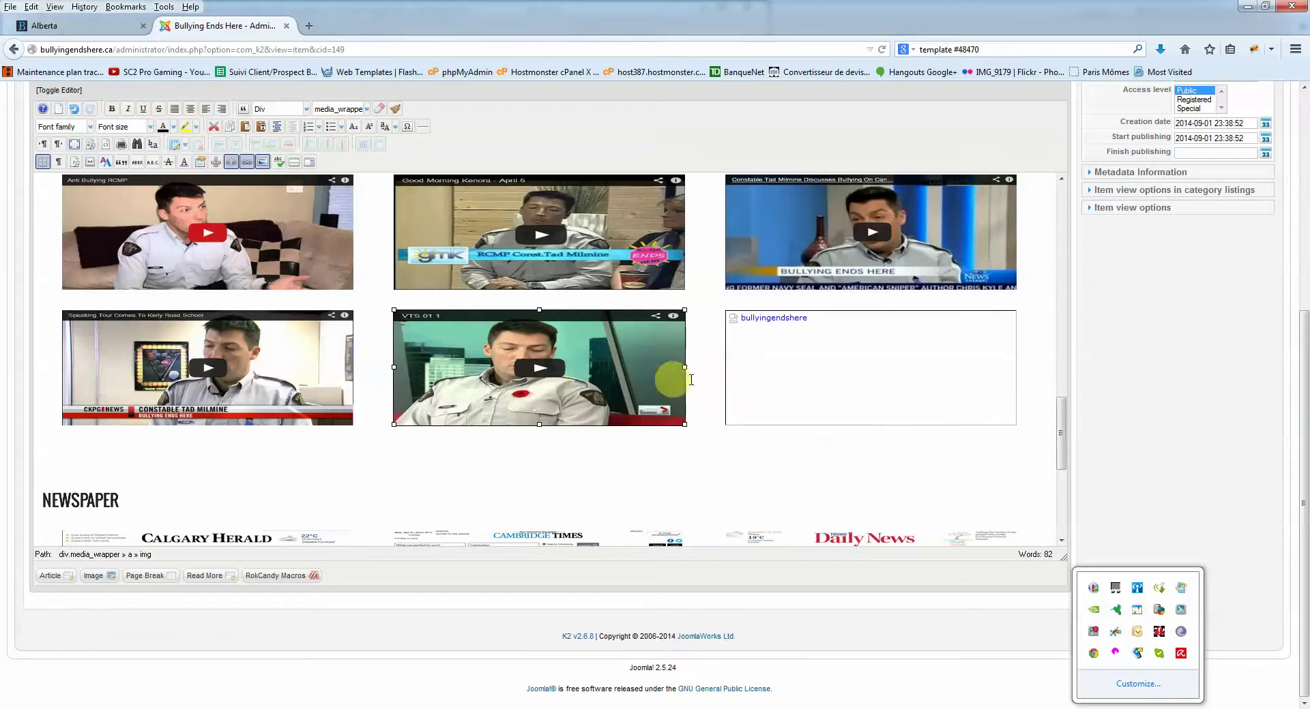
pyautogui.click(798, 369)
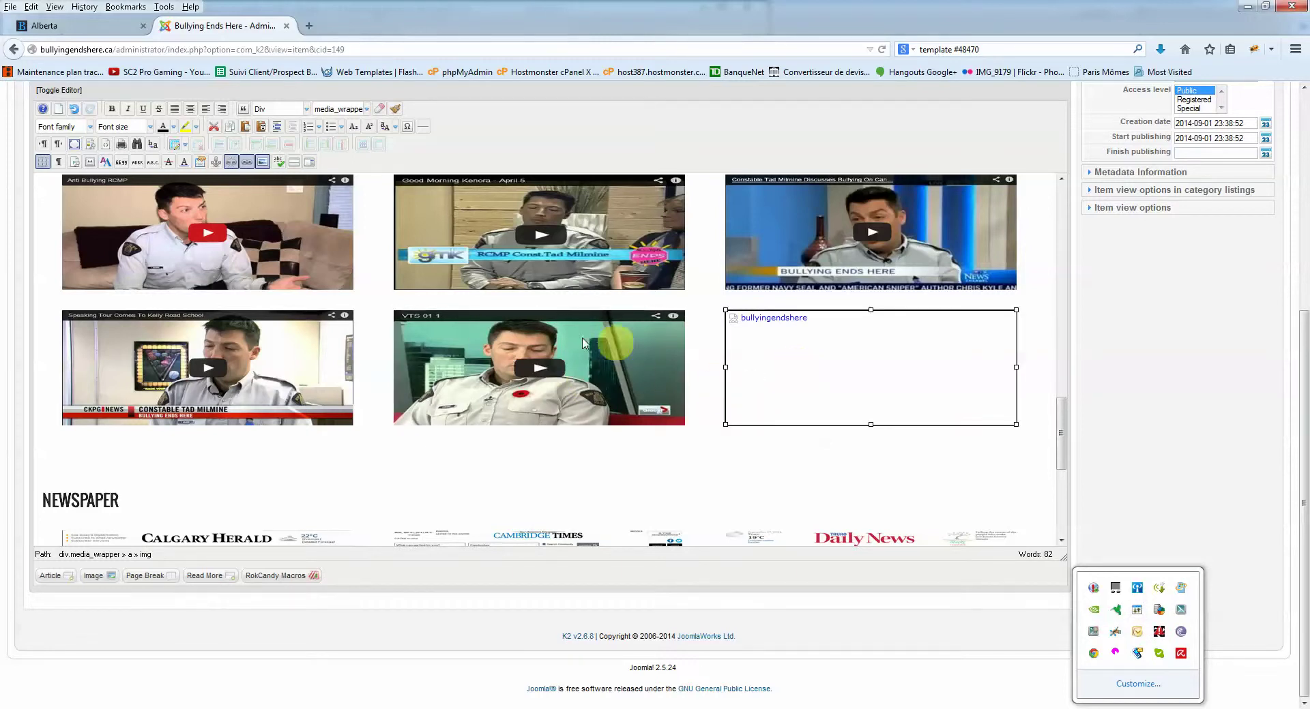
# Place the cursor in the blank block below the last Television row and open the television folder in the Image Manager.
pyautogui.click(1027, 427)
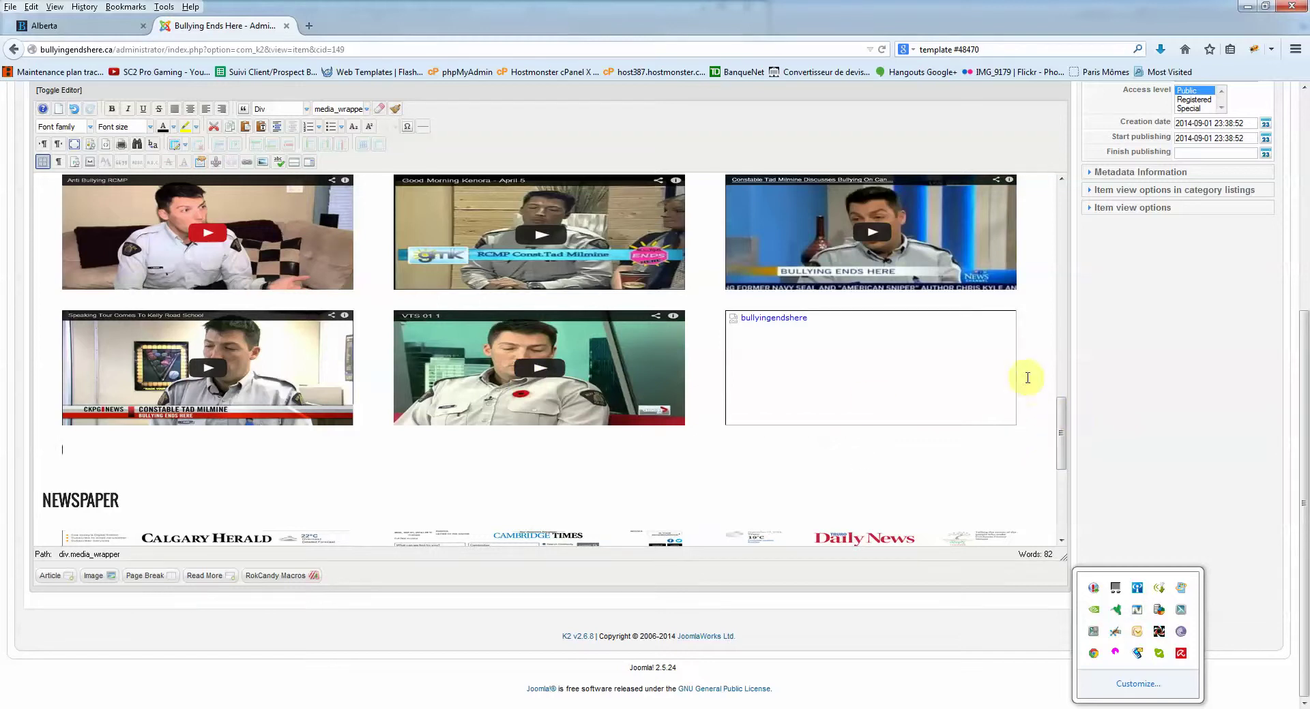
pyautogui.click(263, 163)
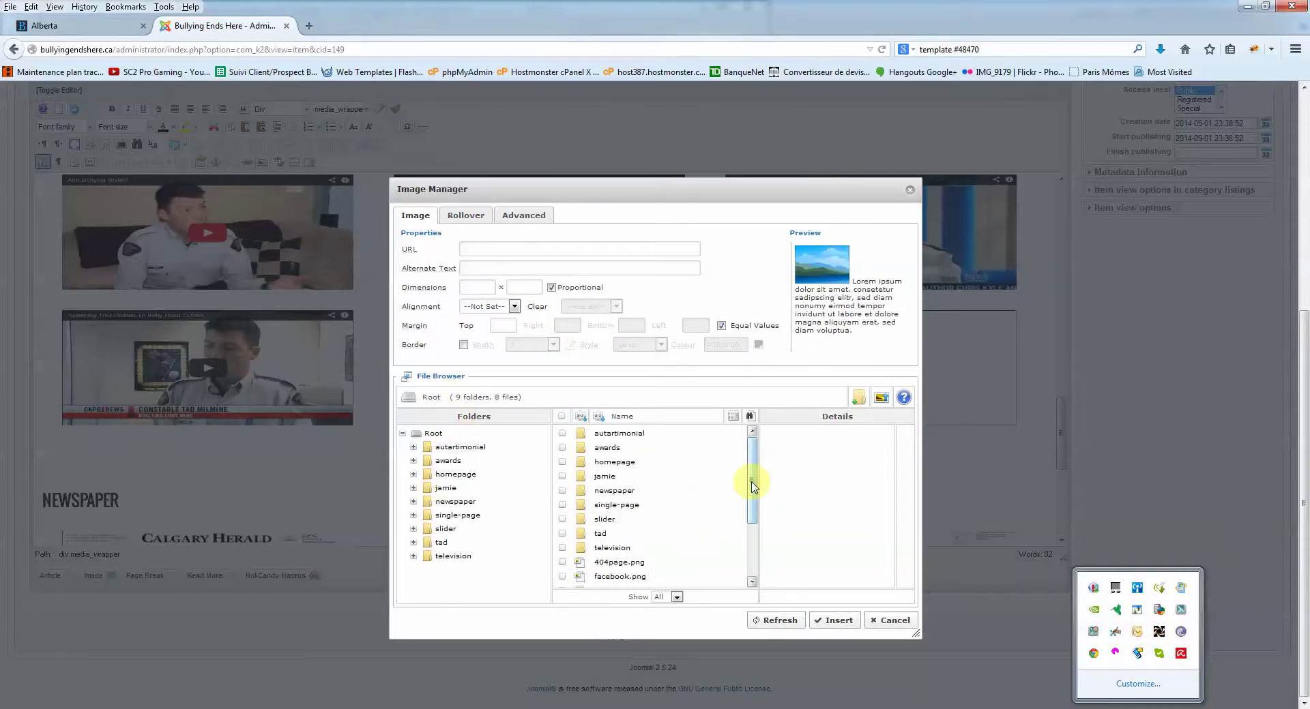
pyautogui.moveTo(753, 484)
pyautogui.mouseDown()
pyautogui.moveTo(751, 521)
pyautogui.moveTo(752, 478)
pyautogui.mouseUp()
pyautogui.scroll(-2, 752, 488)
pyautogui.moveTo(753, 486); pyautogui.dragTo(753, 440)
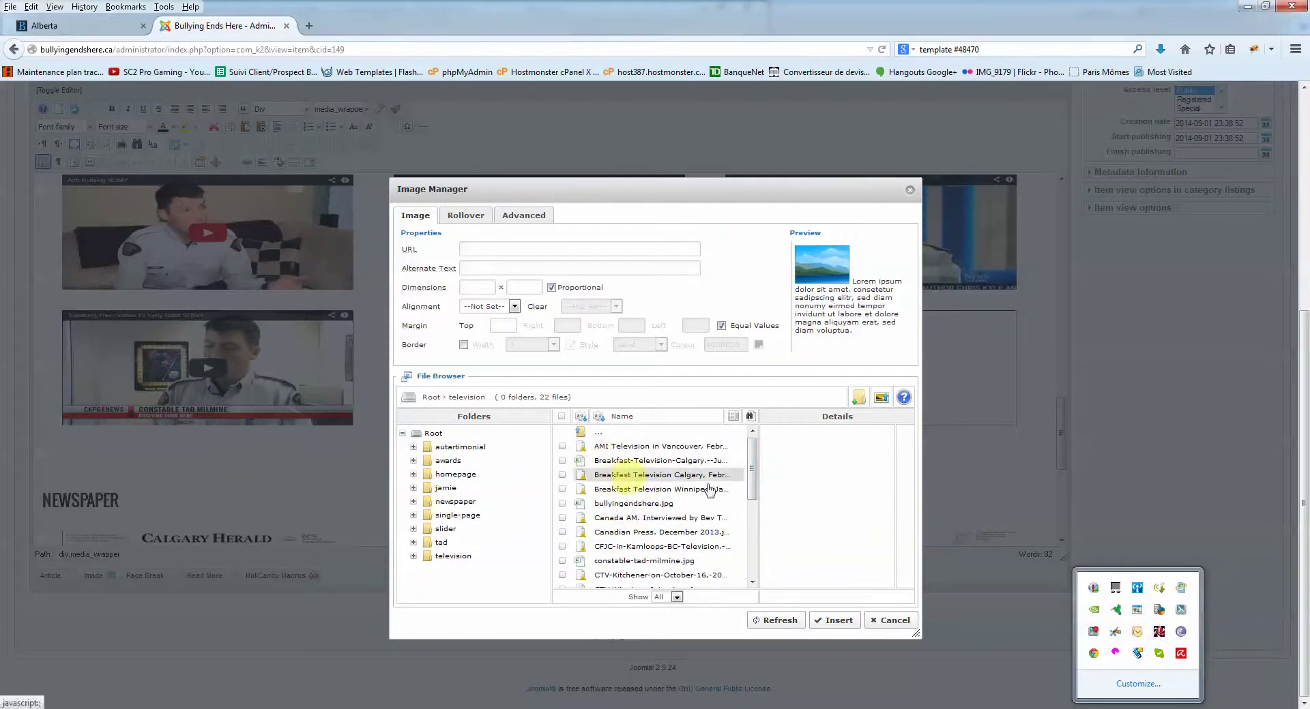
pyautogui.moveTo(754, 461)
pyautogui.mouseDown()
pyautogui.moveTo(754, 541)
pyautogui.moveTo(752, 467)
pyautogui.mouseUp()
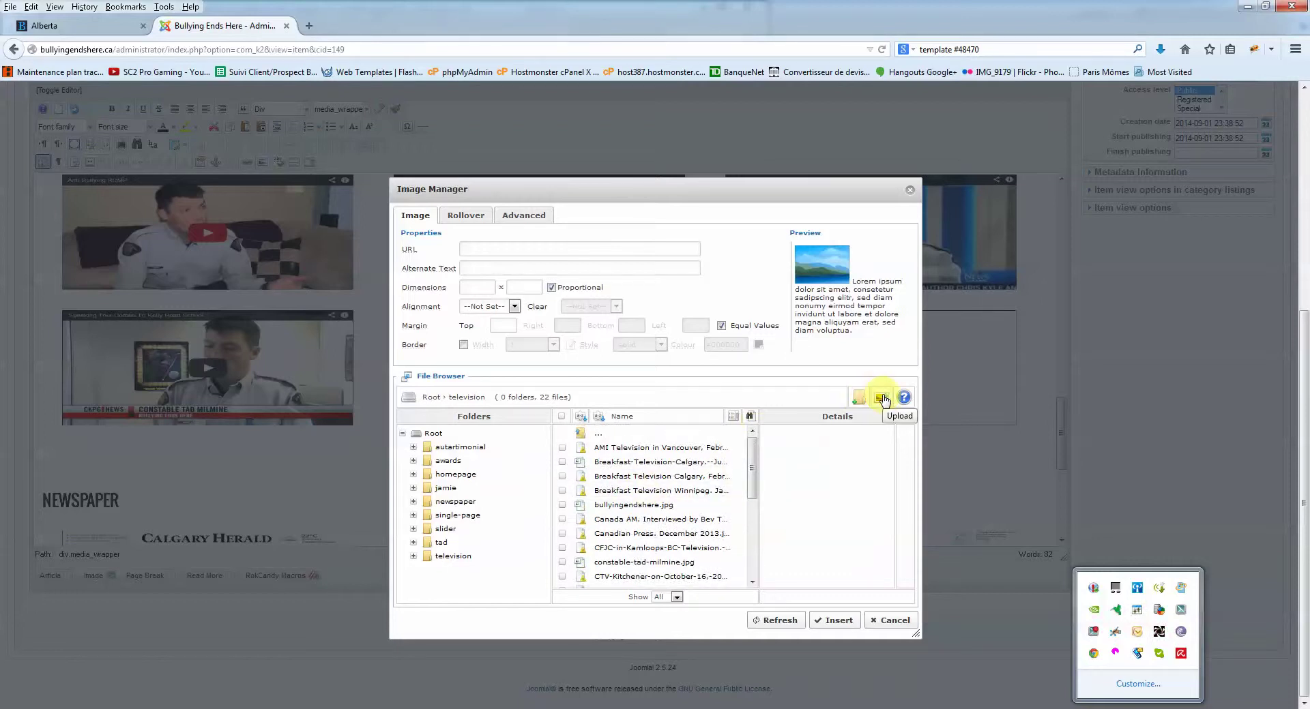
# View the image upload dialog and close it, and insert the existing harmony_day2014.jpg from the television folder.
pyautogui.click(881, 398)
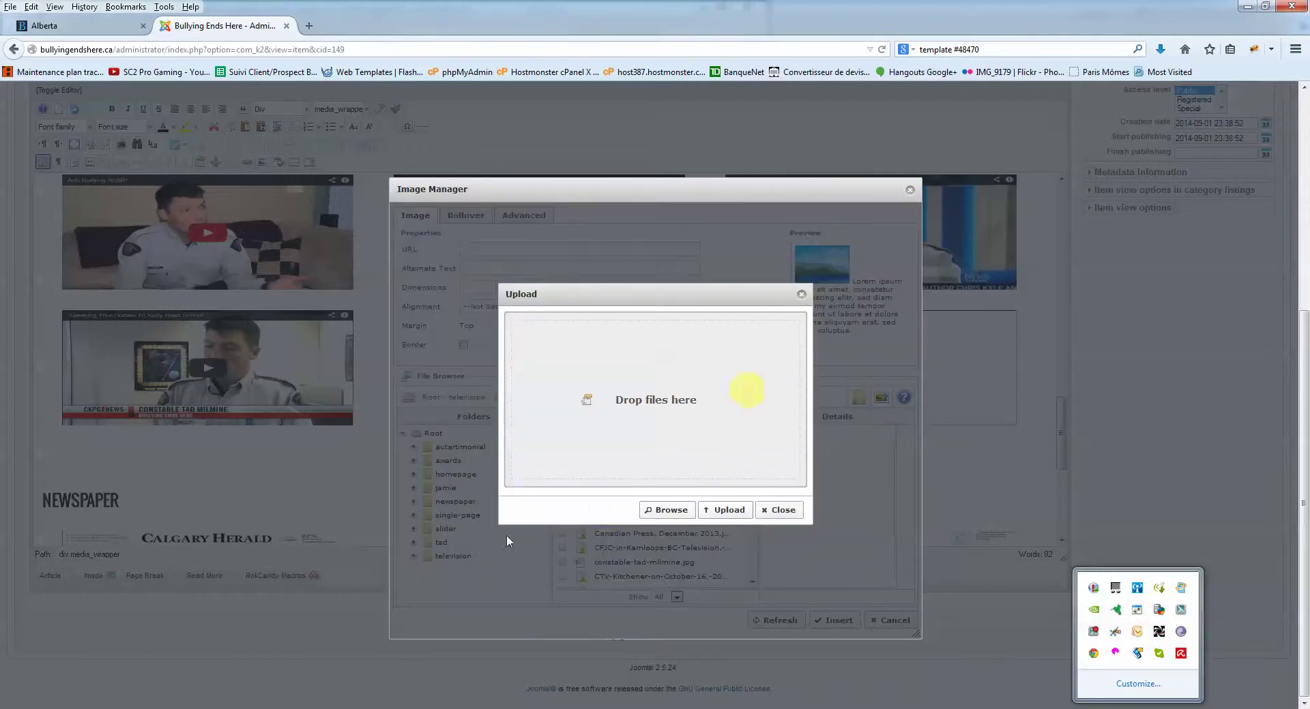
pyautogui.click(779, 517)
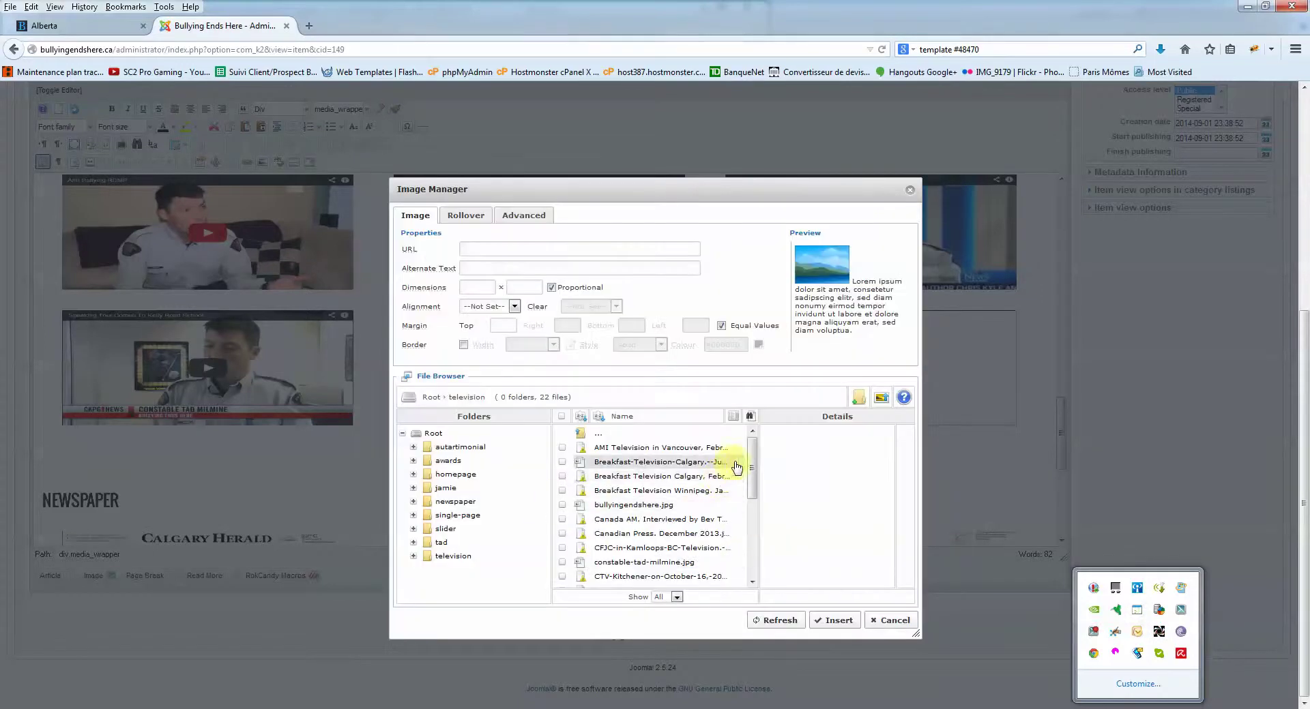
pyautogui.moveTo(746, 468); pyautogui.dragTo(751, 541)
pyautogui.click(654, 517)
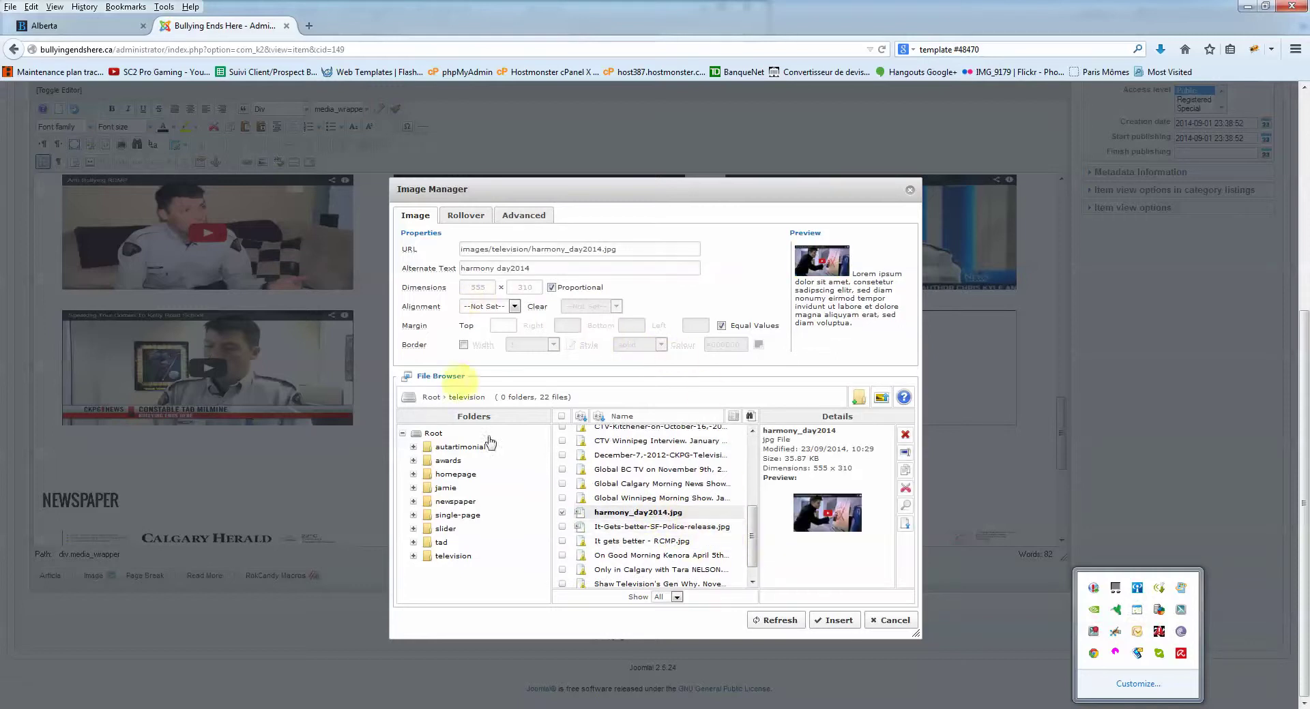
pyautogui.click(833, 621)
pyautogui.scroll(-5, 672, 408)
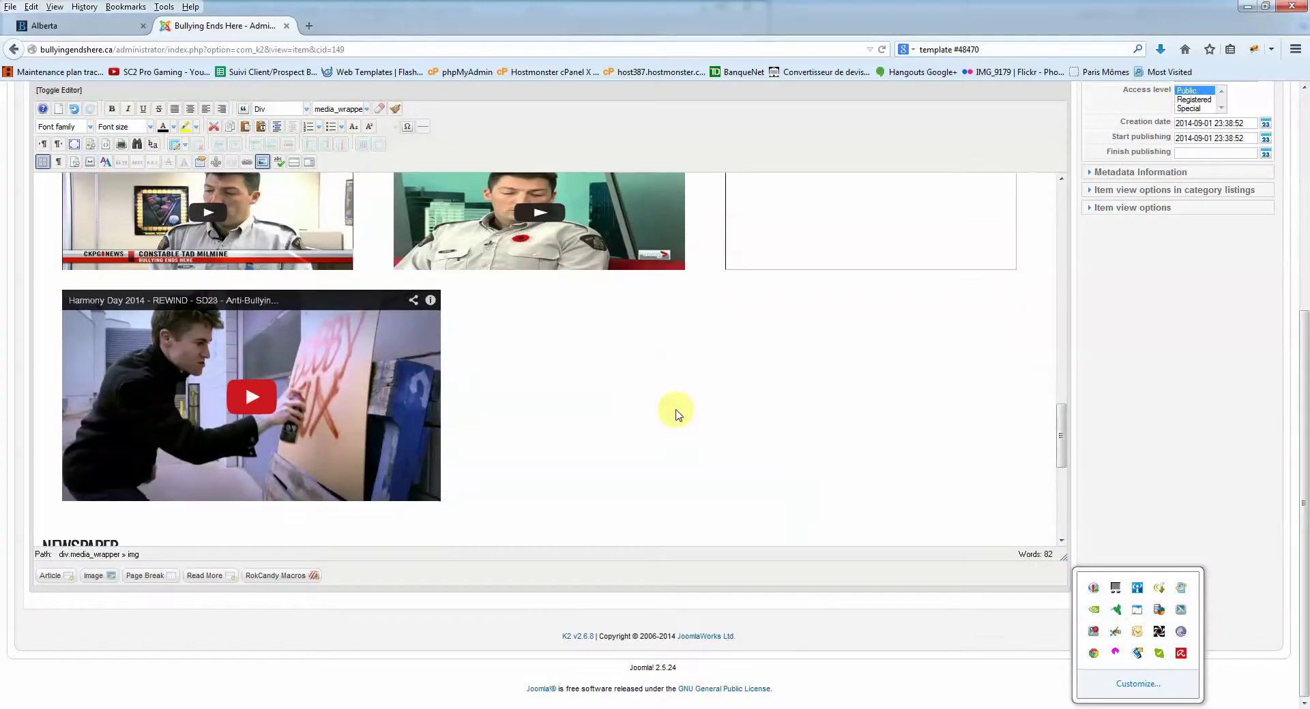
# Open the item's HTML source and locate the harmony_day2014.jpg image code at the end of the Television section.
pyautogui.scroll(2, 485, 403)
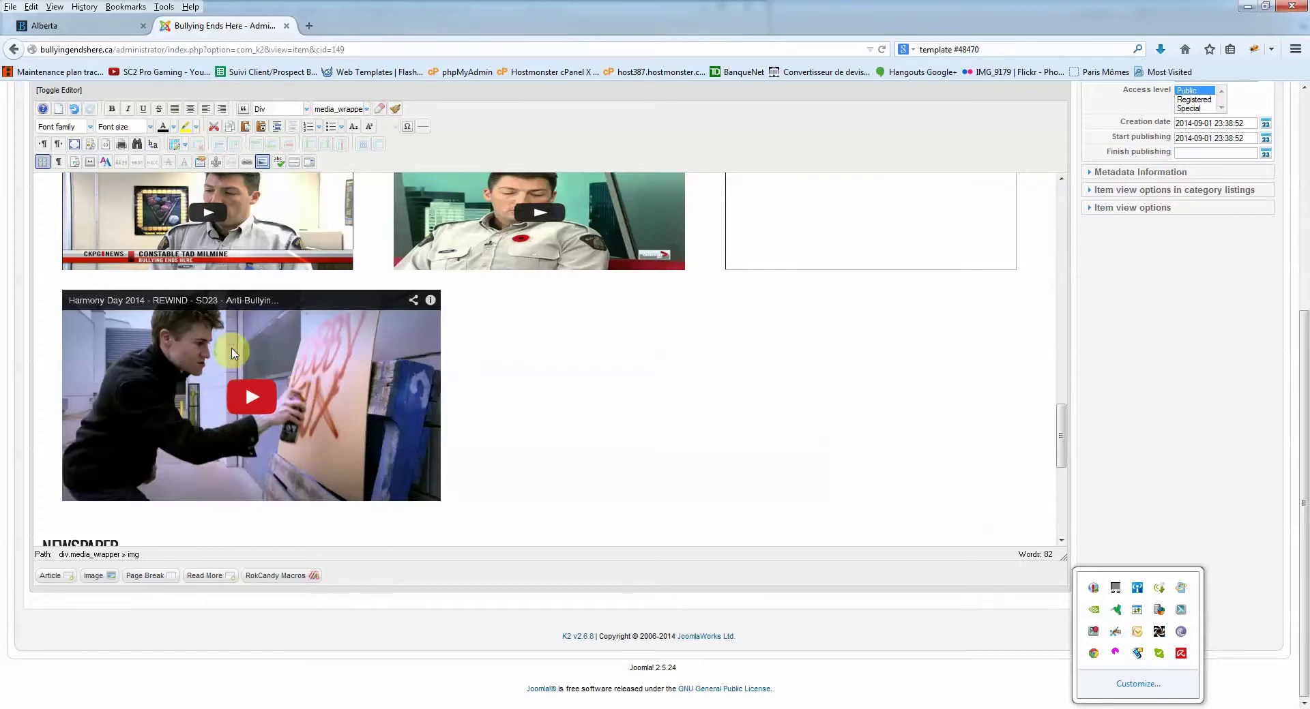
pyautogui.click(106, 145)
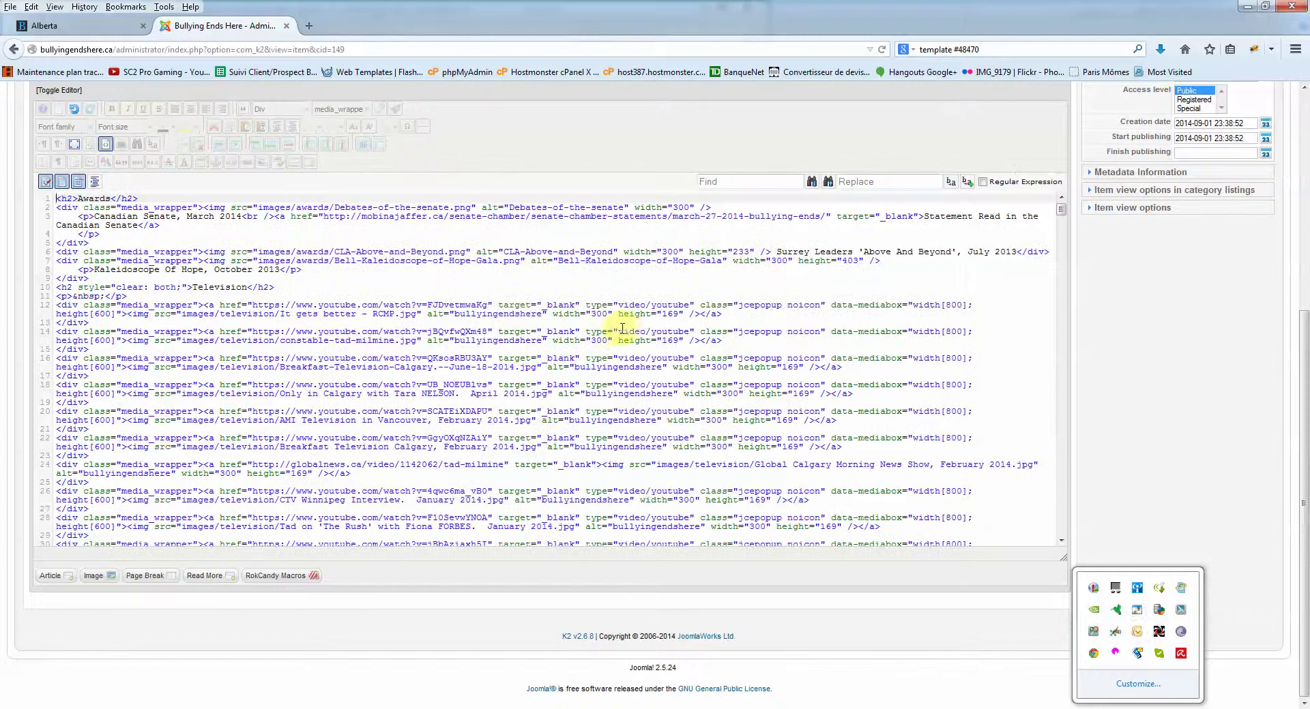
pyautogui.scroll(-5, 626, 327)
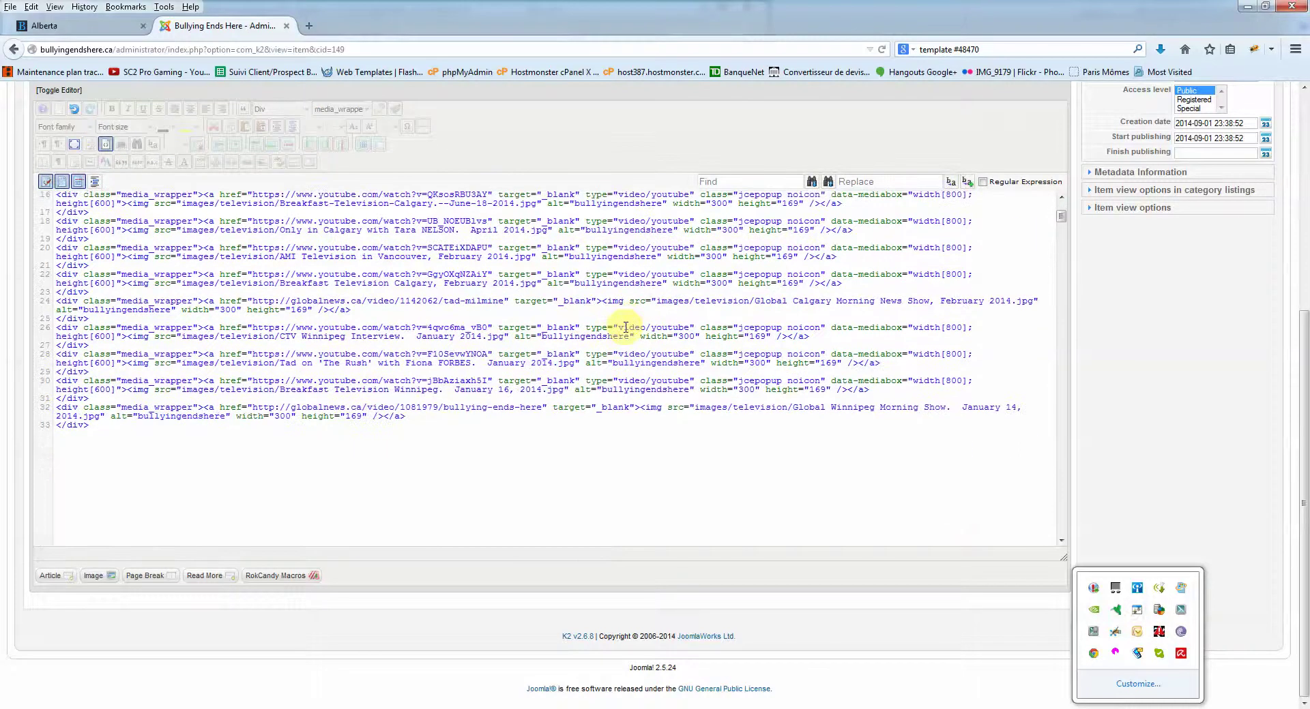
pyautogui.scroll(-6, 626, 327)
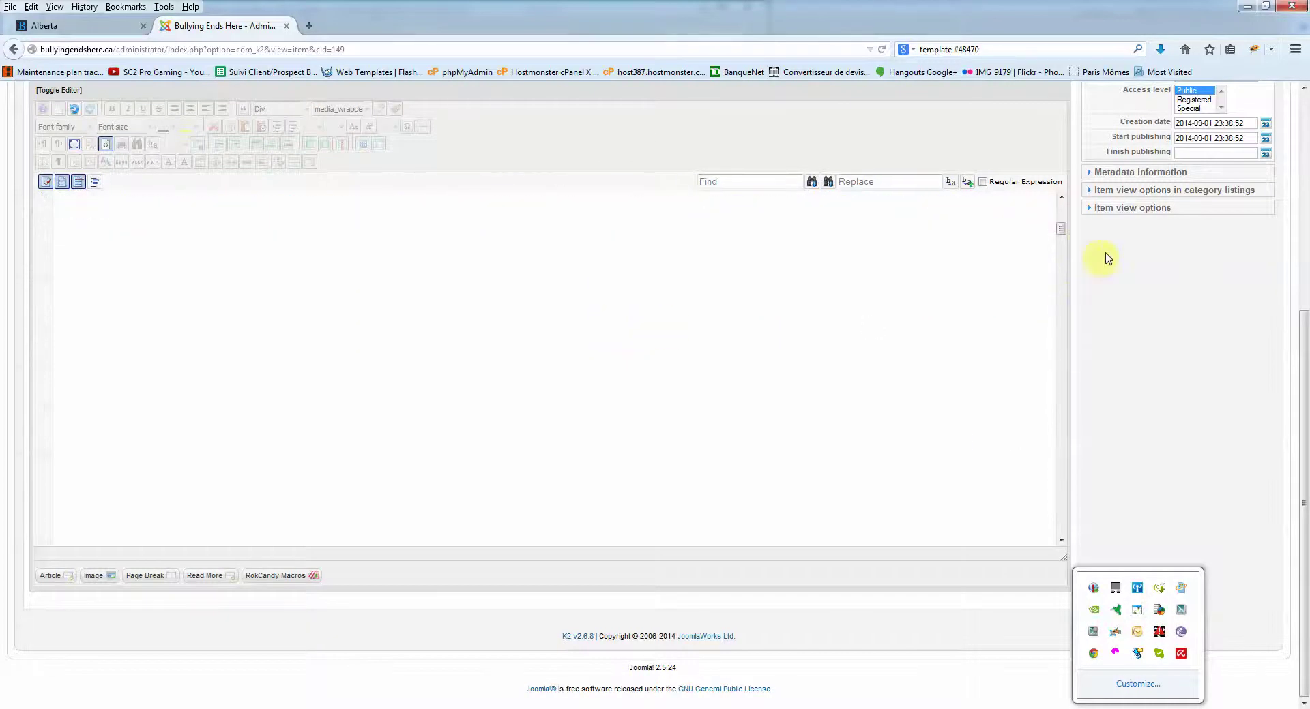
pyautogui.scroll(5, 1064, 240)
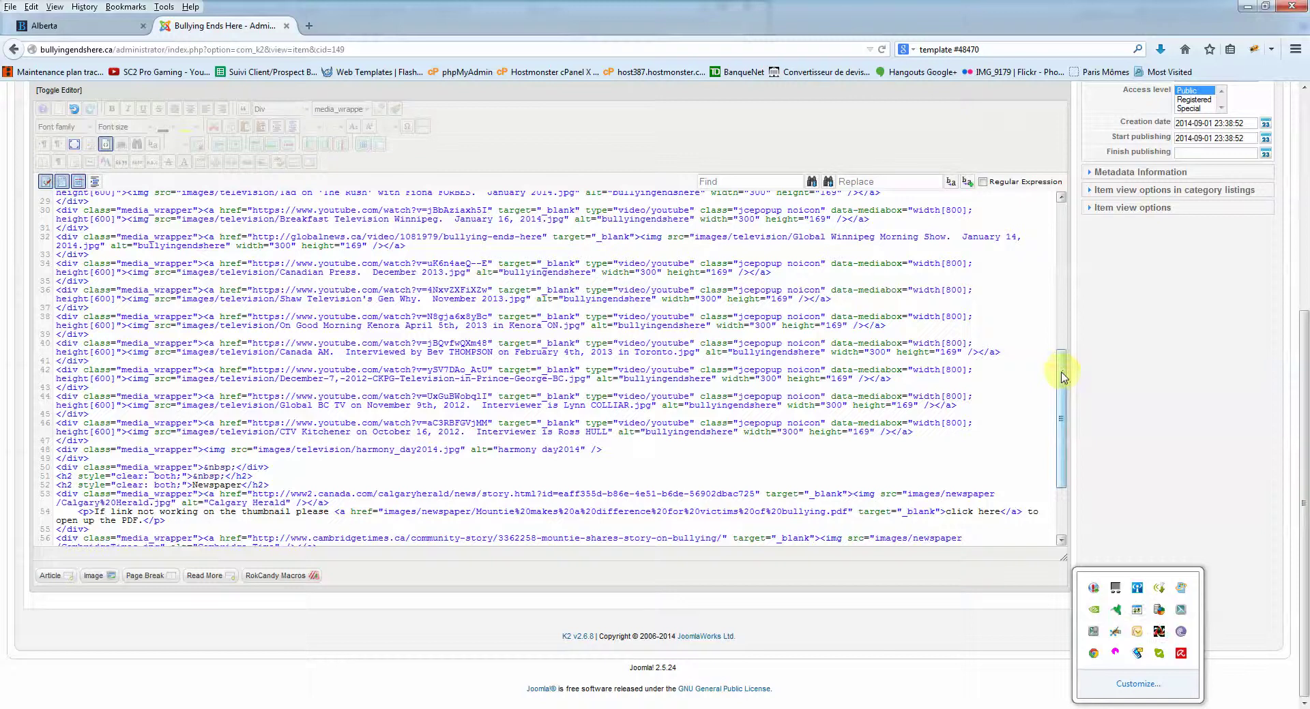
pyautogui.scroll(-10, 1064, 287)
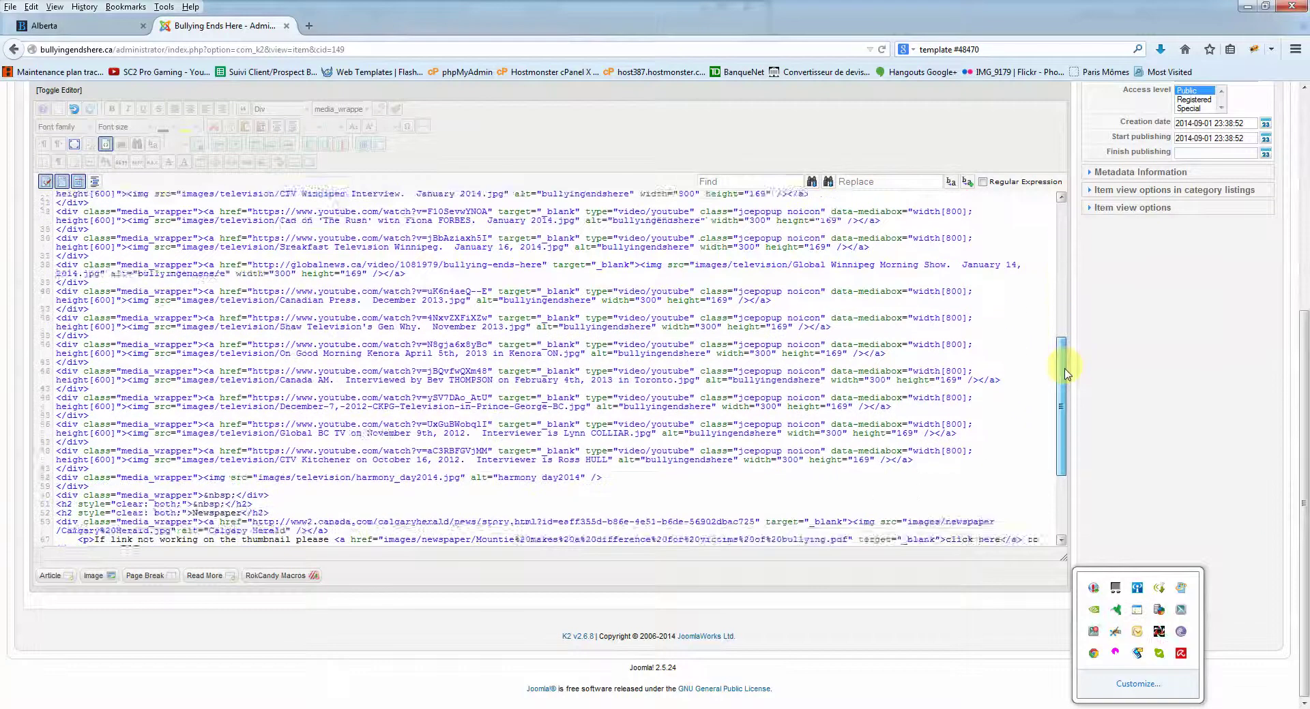
pyautogui.scroll(-2, 1064, 401)
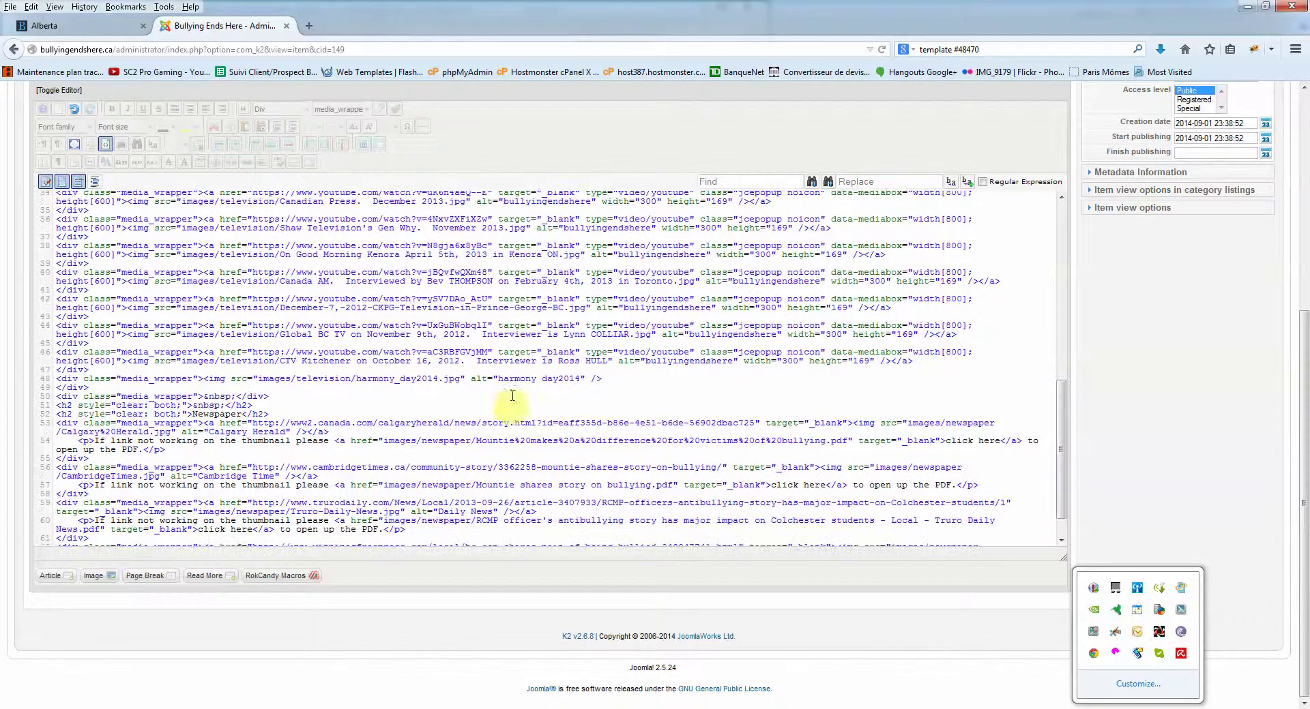
# Compare the harmony_day2014 image code with the width and height attributes of the CTV Kitchener thumbnail, and return to the visual editor.
pyautogui.moveTo(601, 378); pyautogui.dragTo(537, 387)
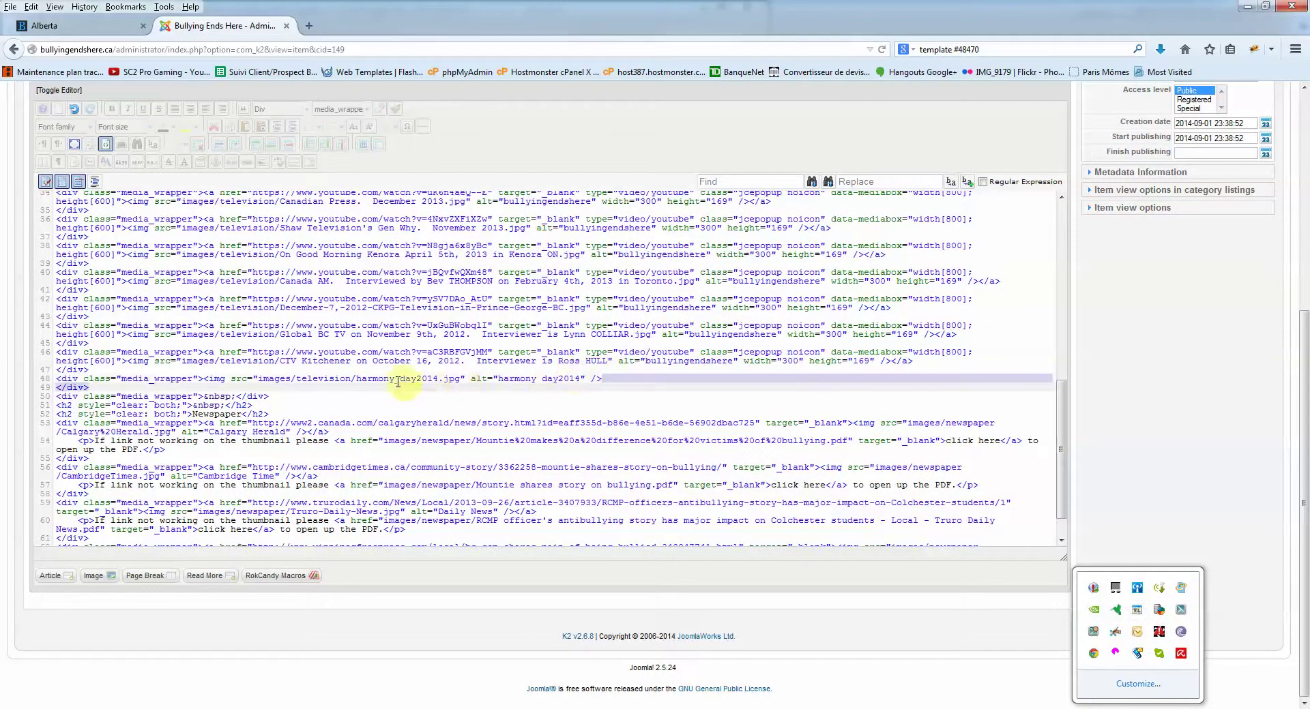
pyautogui.moveTo(398, 380); pyautogui.dragTo(373, 379)
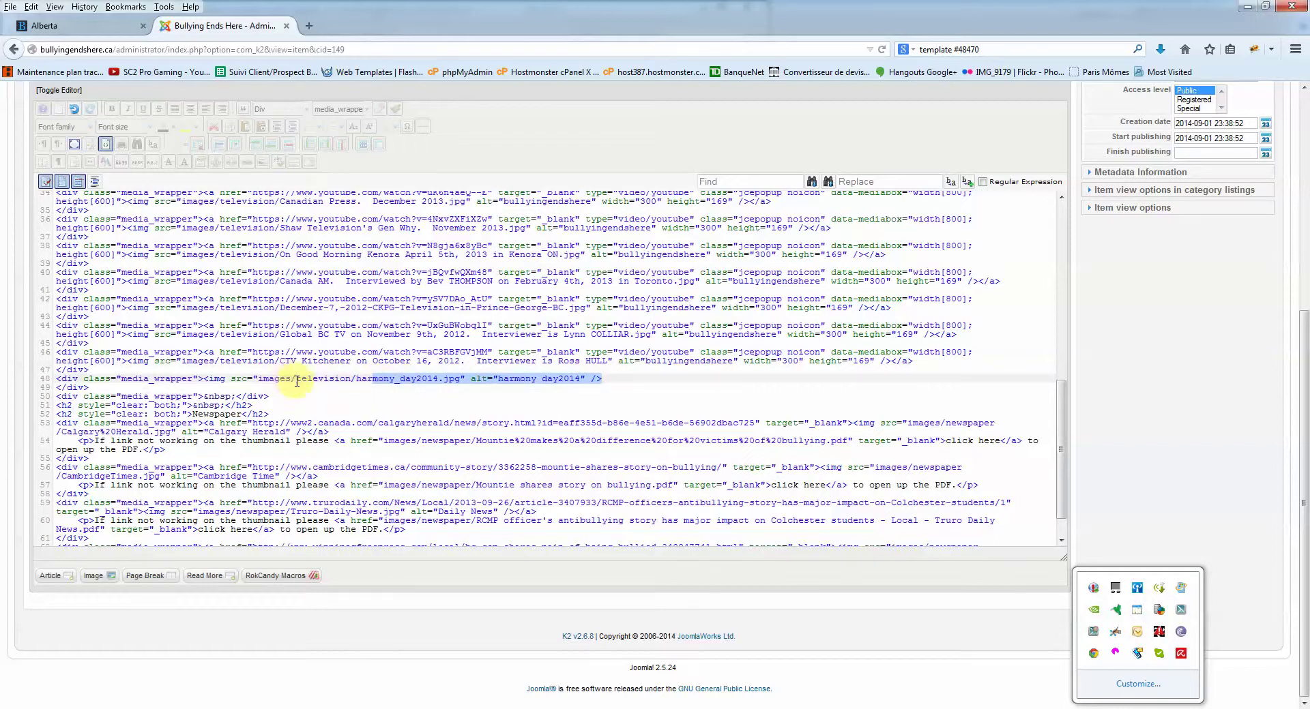
pyautogui.click(297, 381)
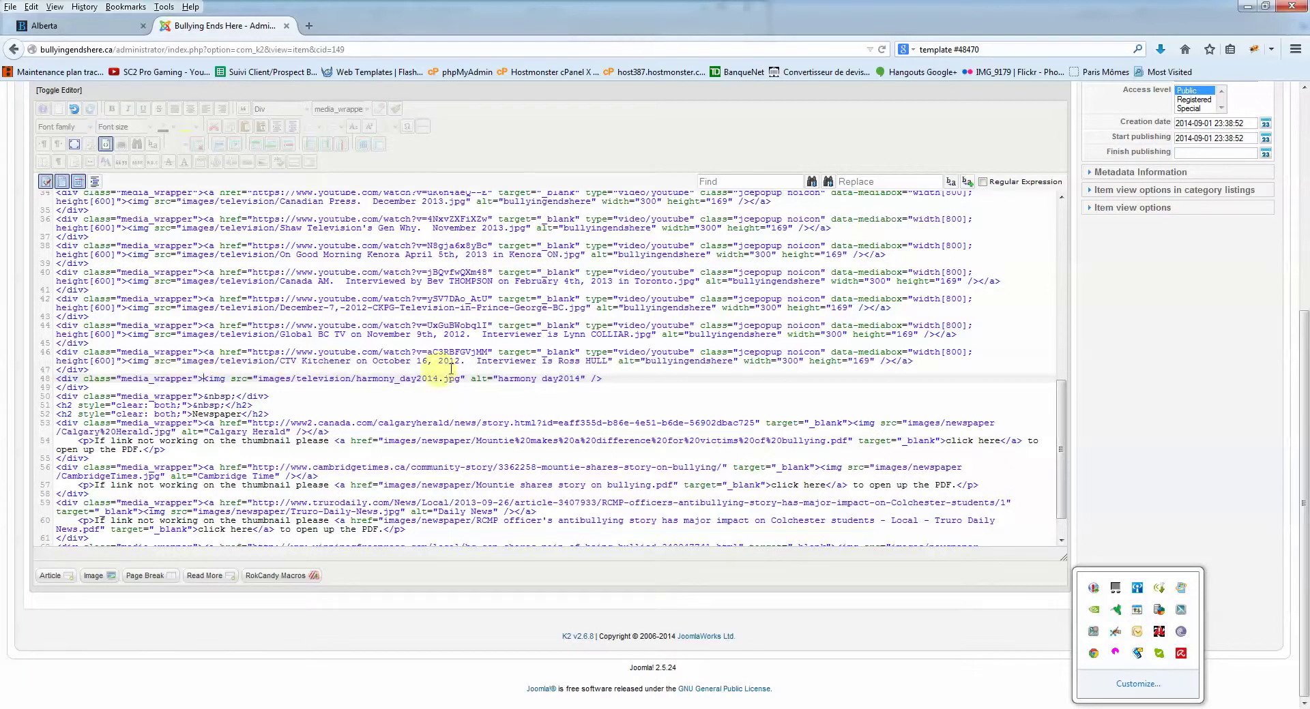
pyautogui.click(748, 362)
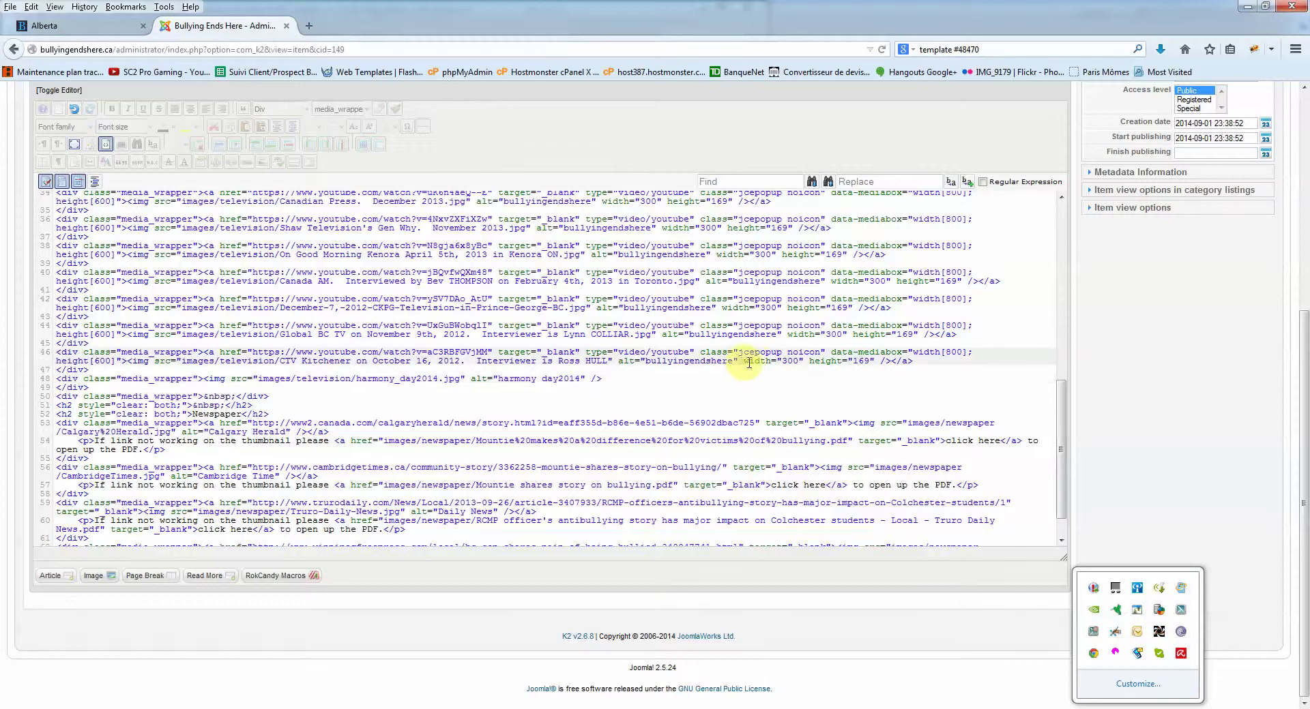
pyautogui.moveTo(788, 363); pyautogui.dragTo(871, 363)
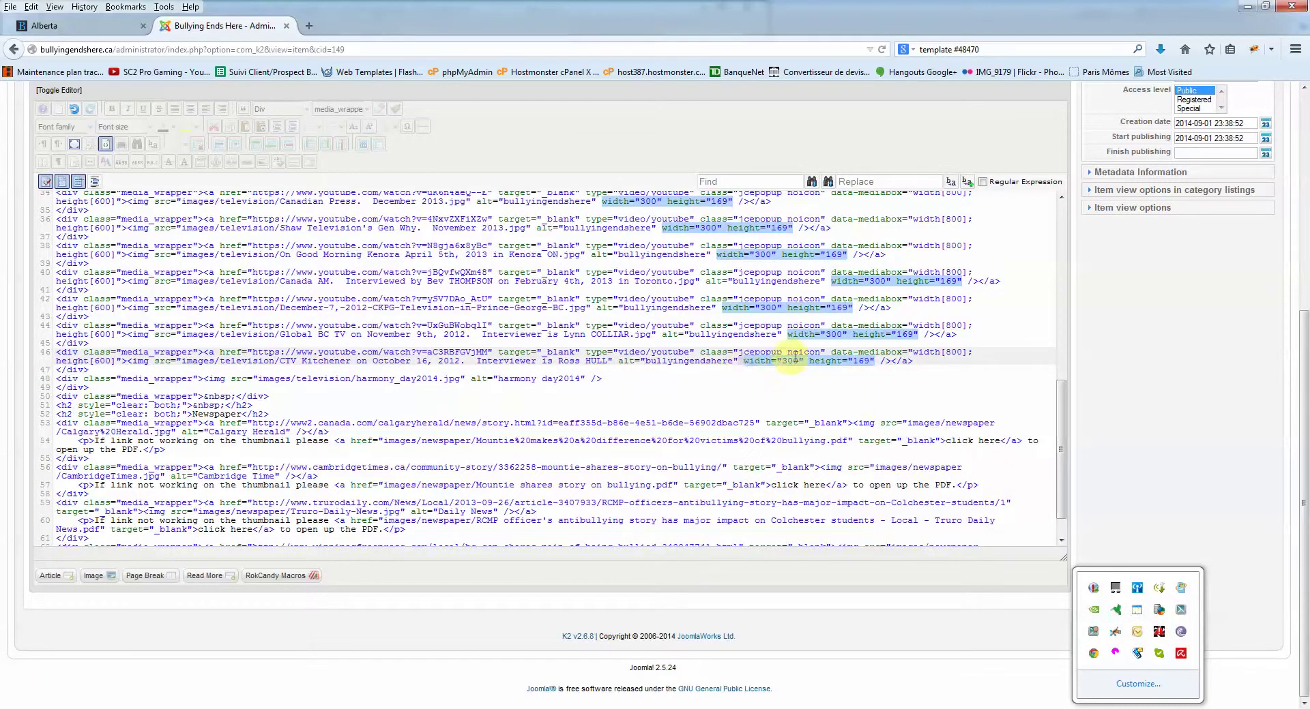
pyautogui.click(105, 145)
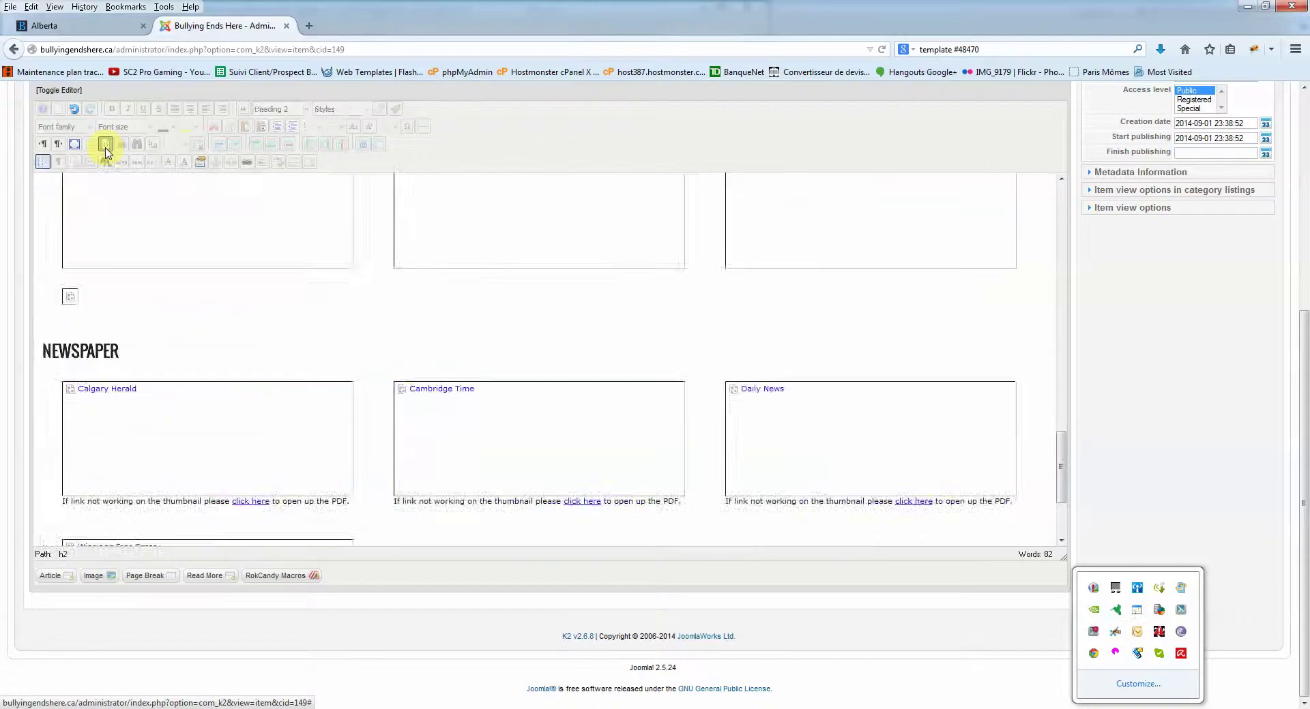
# Set the Harmony Day 2014 thumbnail's width to 300 in the Image Manager, update it and check it against the thumbnails above.
pyautogui.click(274, 424)
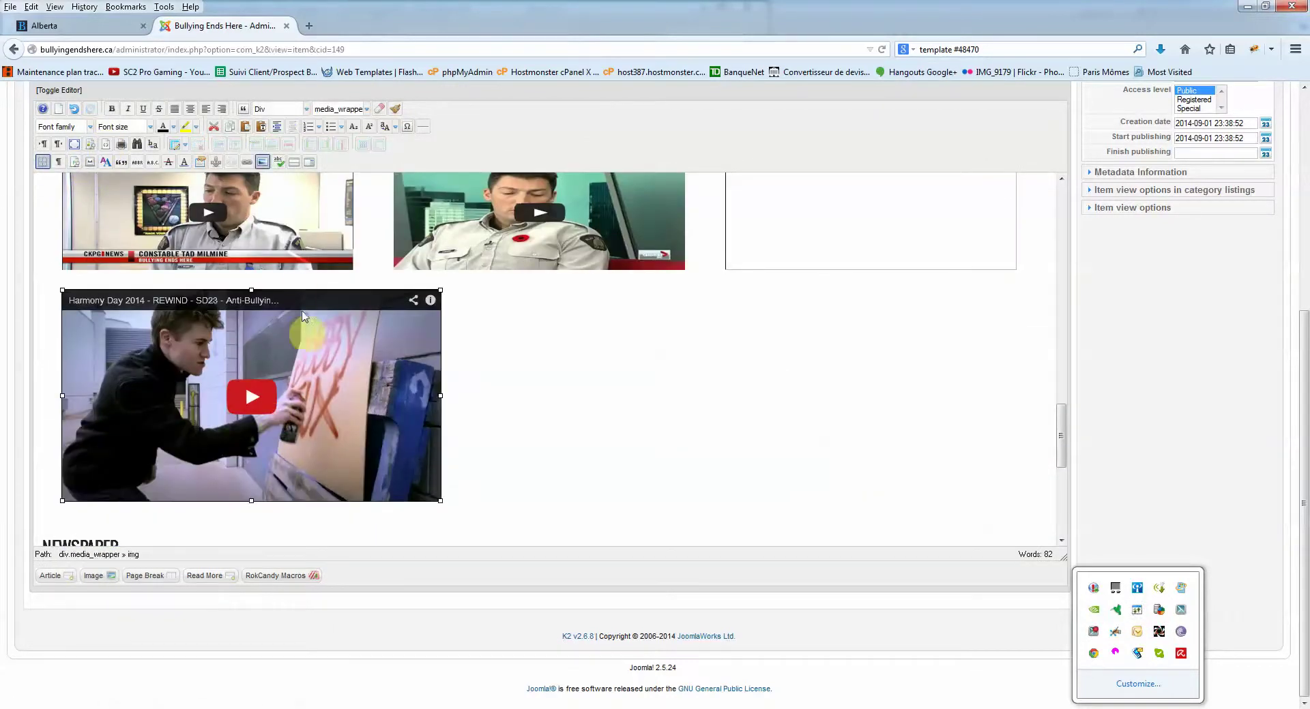
pyautogui.click(262, 162)
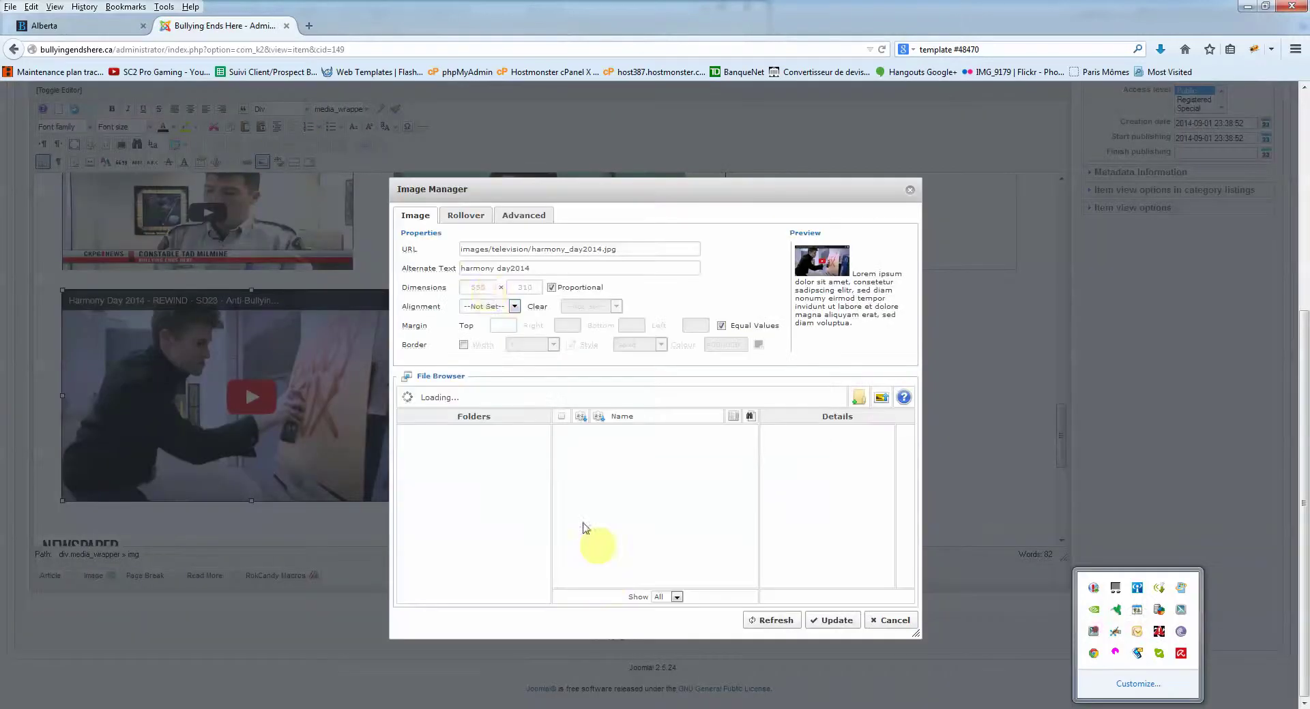
pyautogui.doubleClick(477, 287)
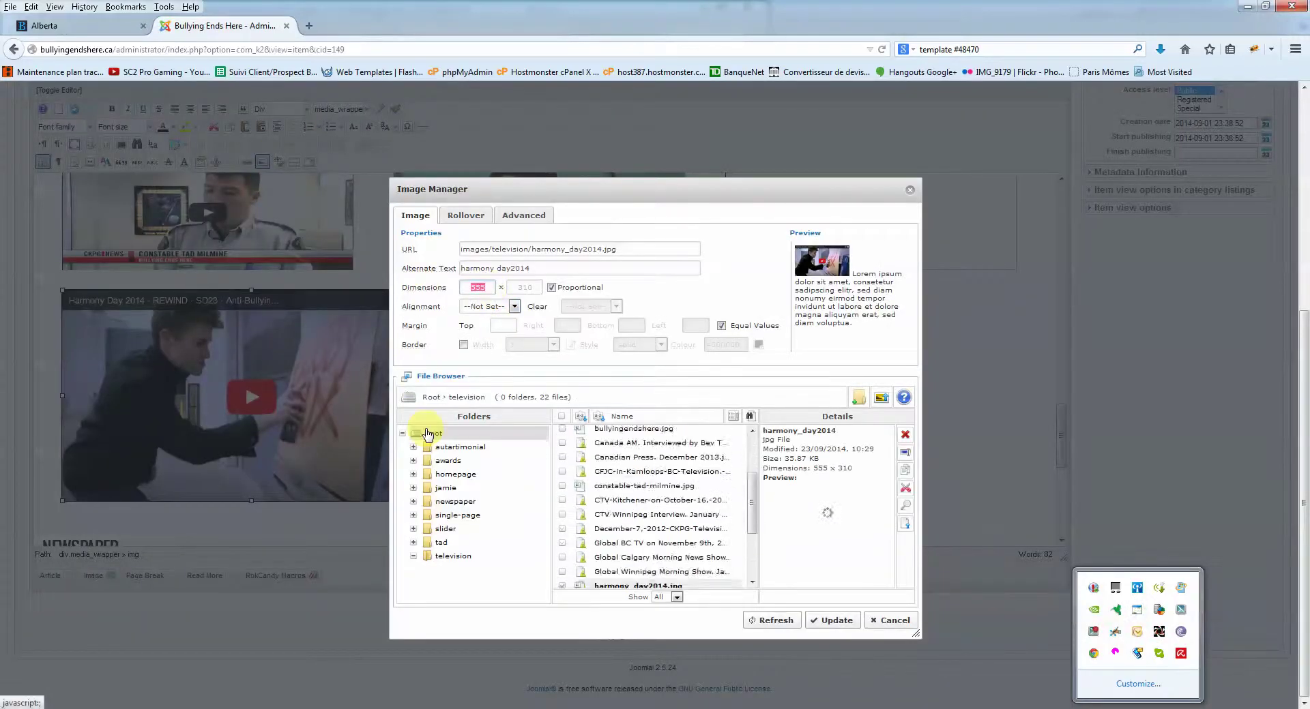
pyautogui.write('300')
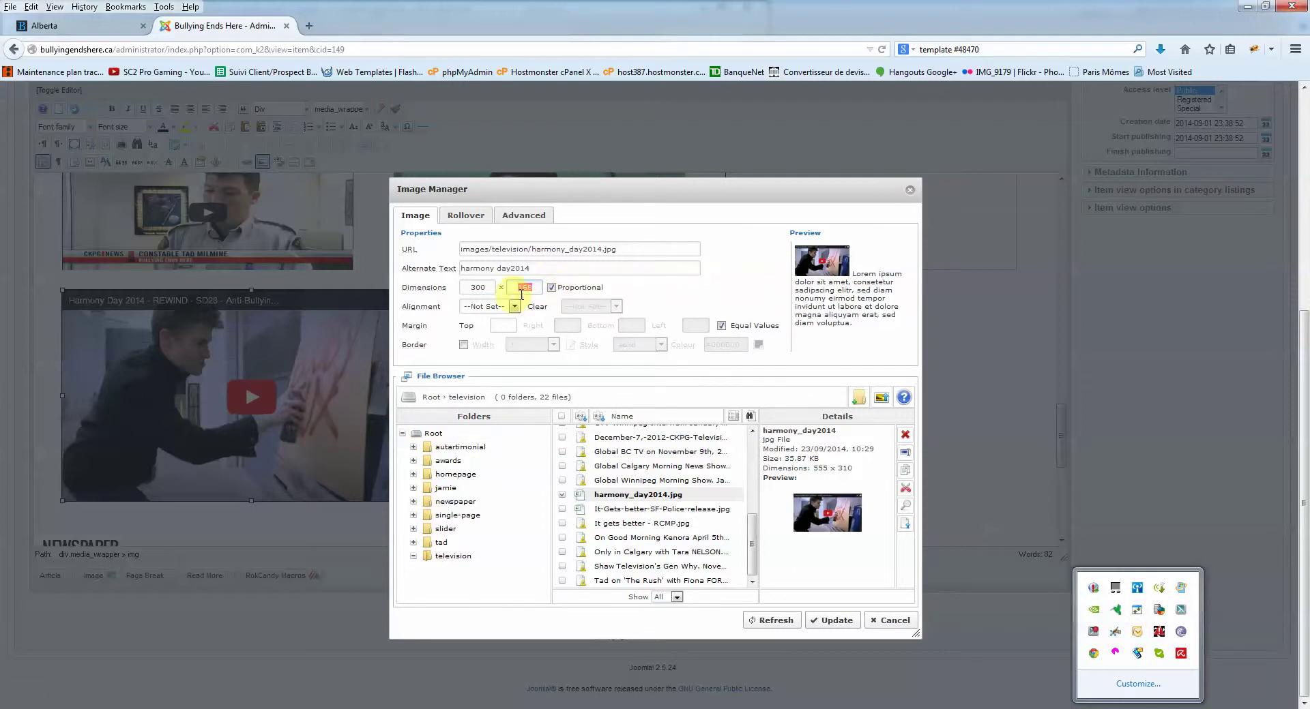
pyautogui.click(838, 620)
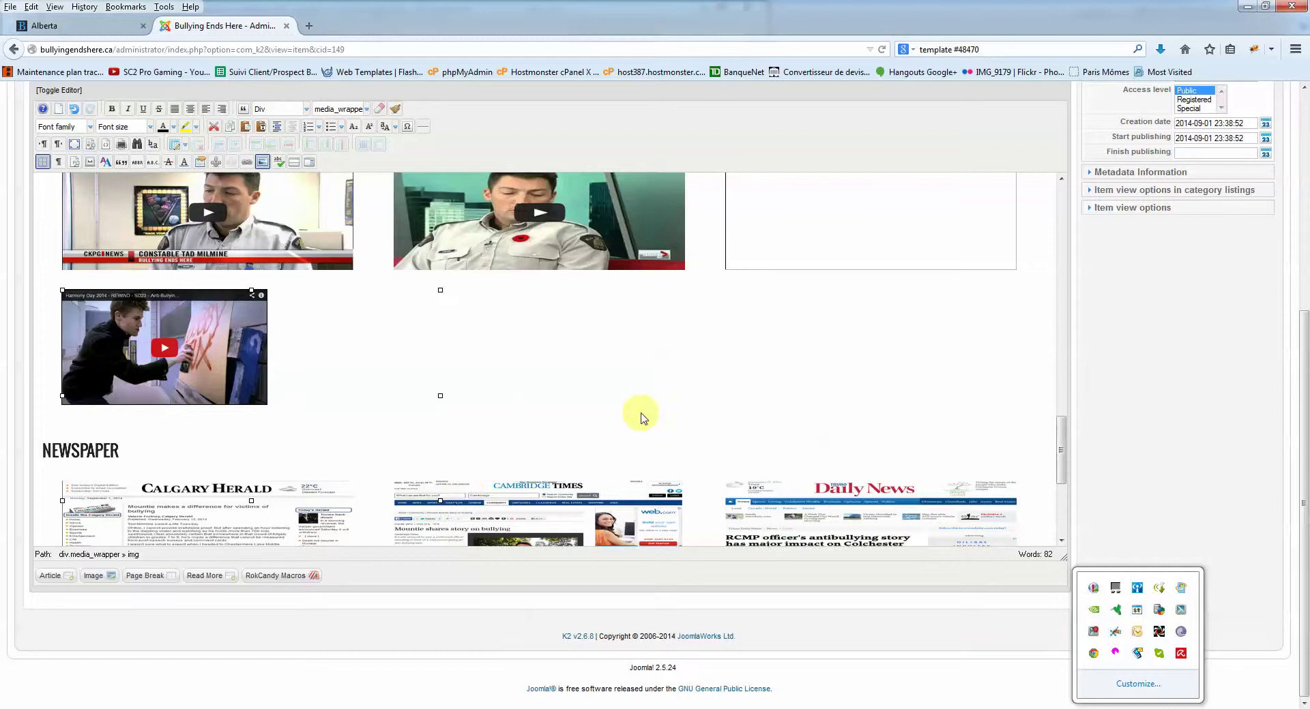
pyautogui.scroll(3, 643, 415)
pyautogui.click(706, 517)
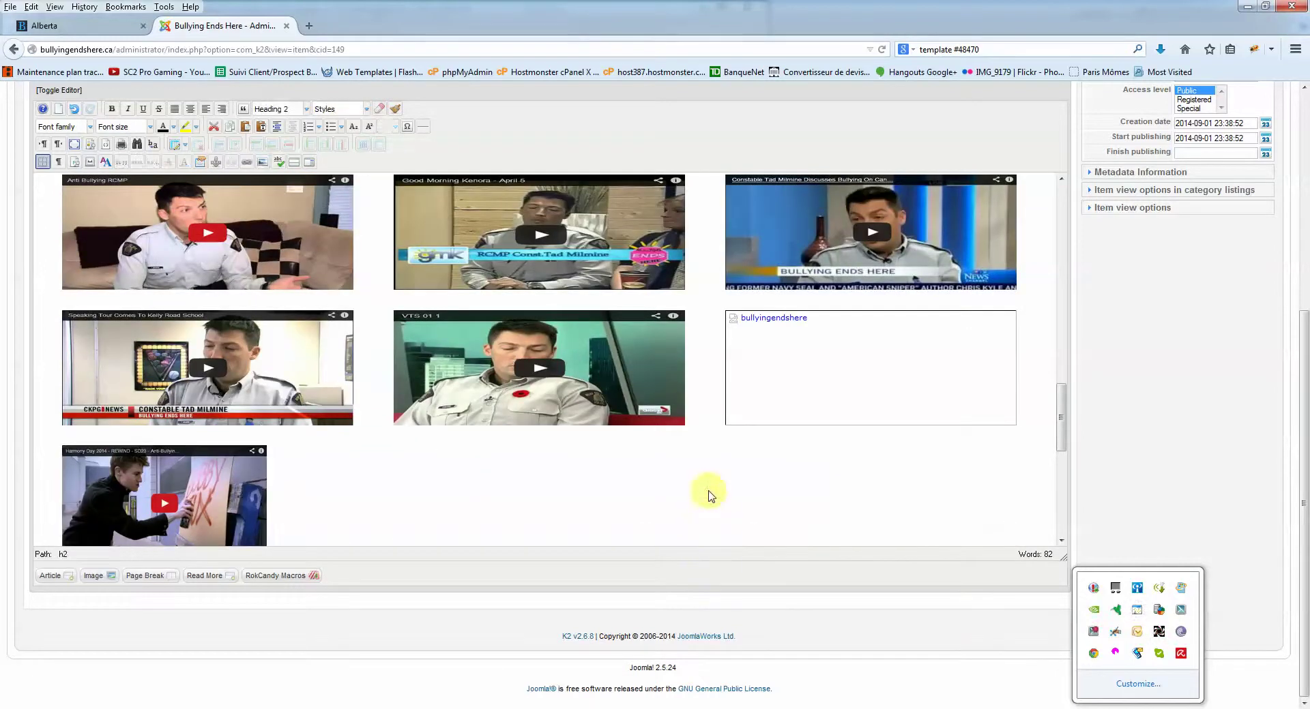
pyautogui.scroll(-3, 706, 494)
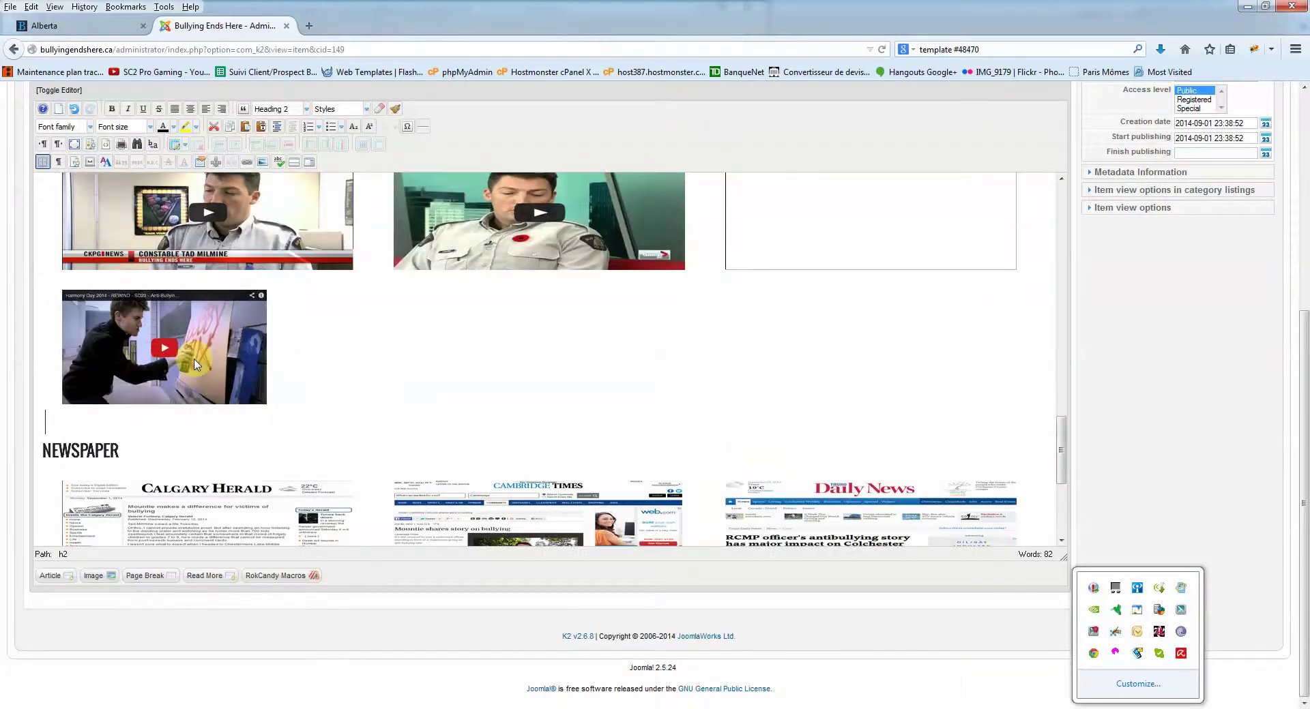
pyautogui.click(198, 363)
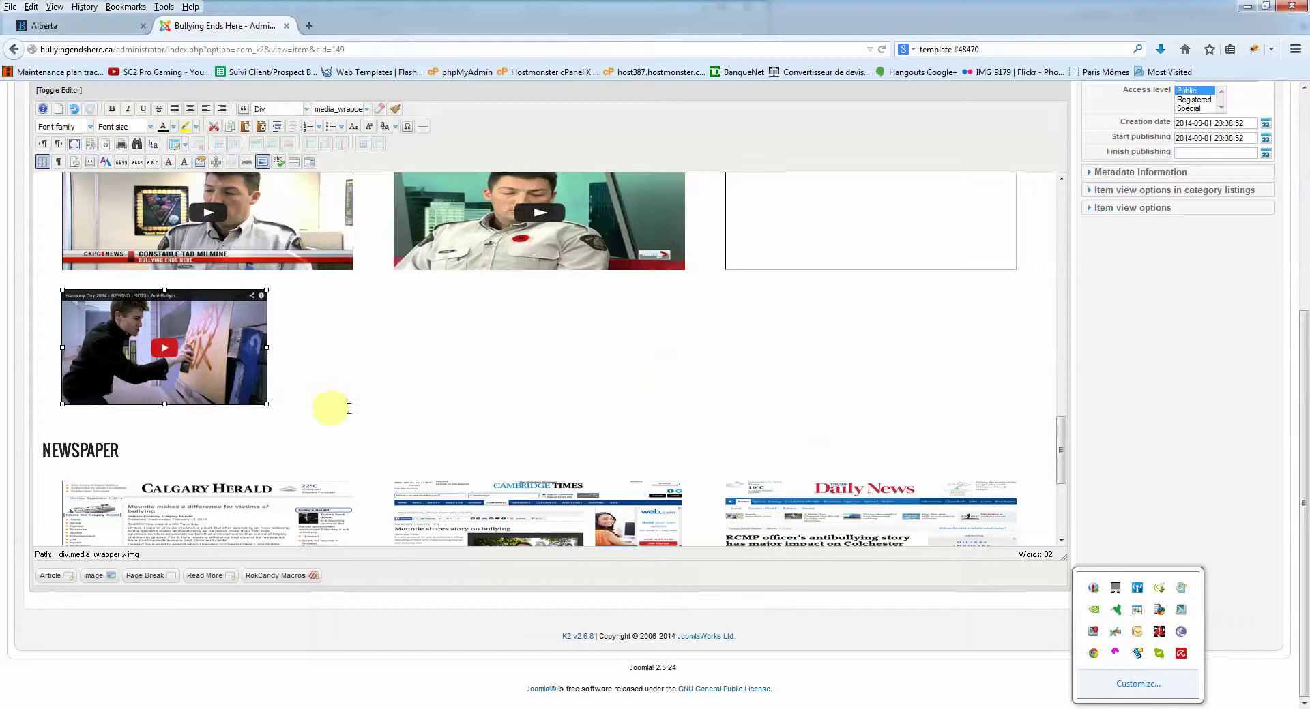
pyautogui.scroll(2, 380, 403)
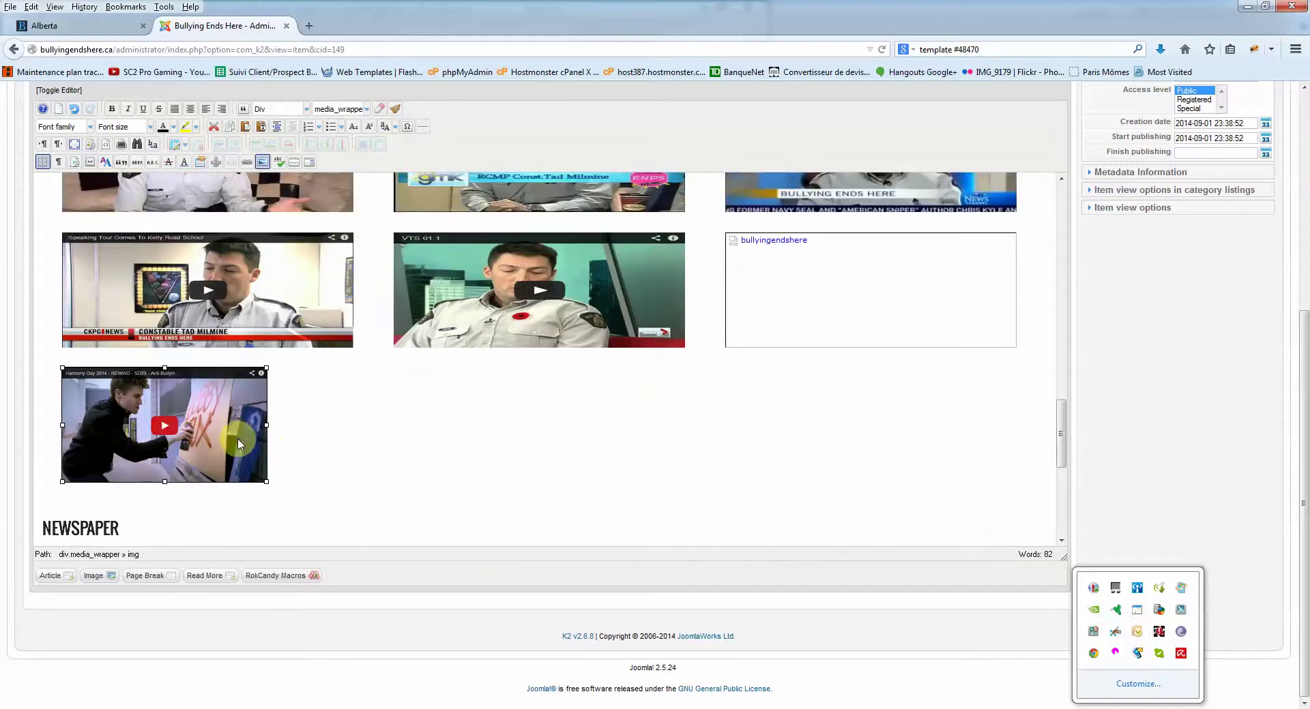
pyautogui.click(248, 170)
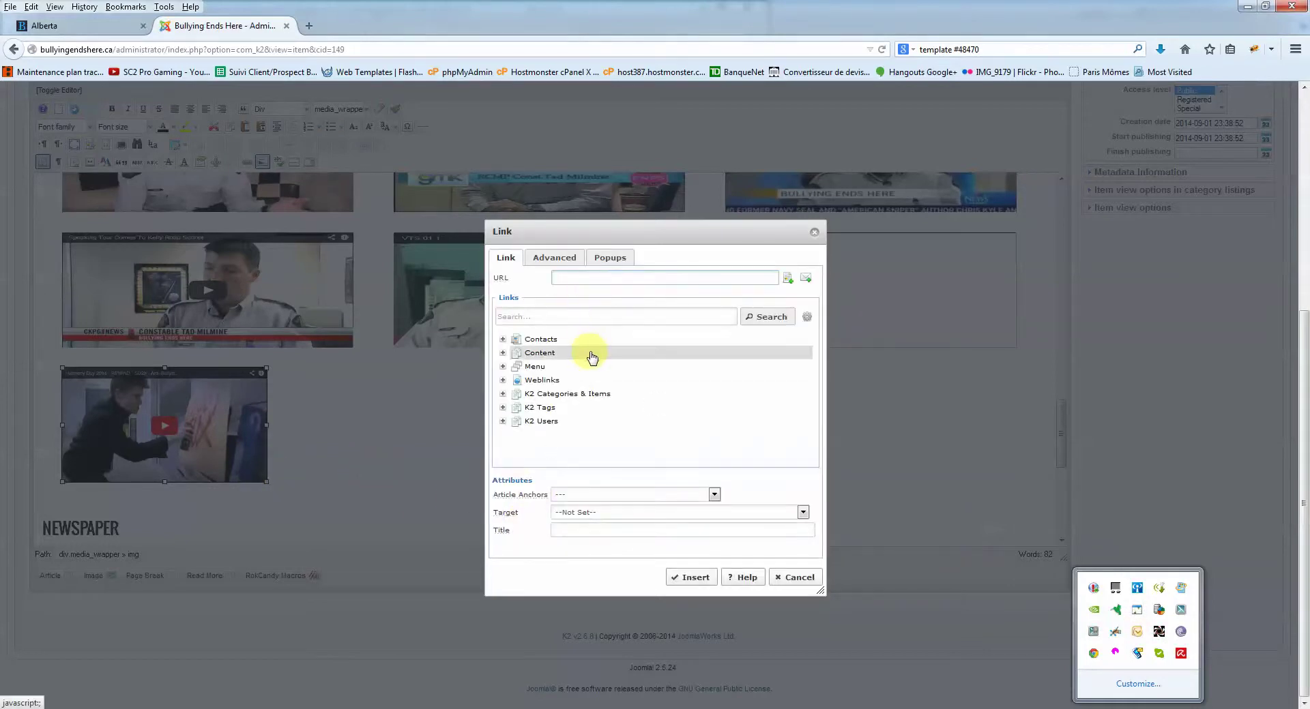
pyautogui.write('http:')
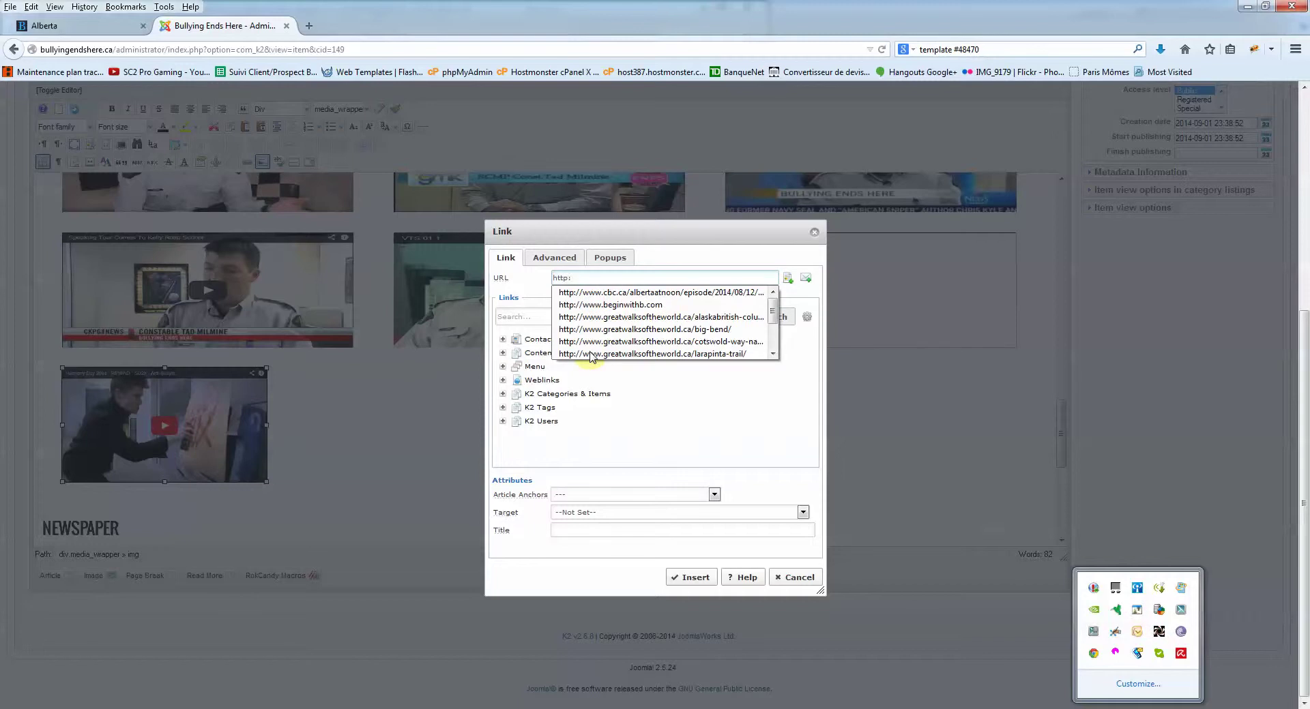
pyautogui.write('//www.y')
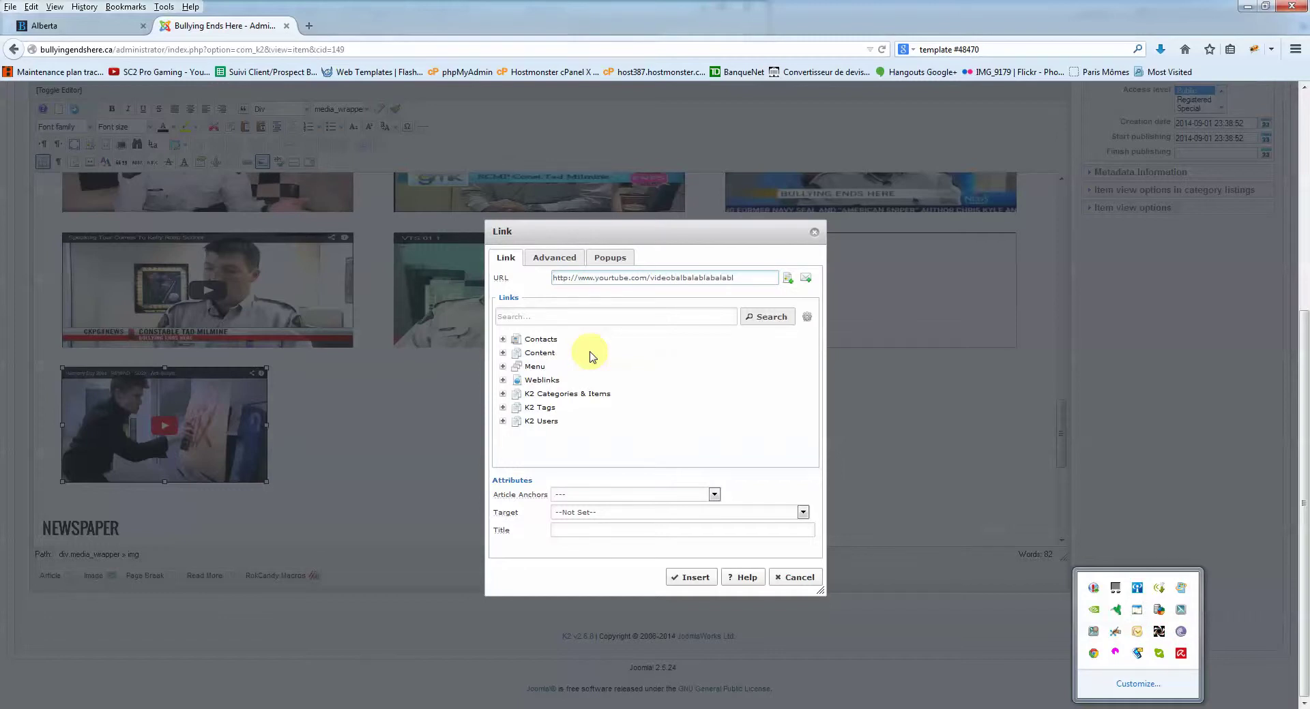
pyautogui.moveTo(741, 279); pyautogui.dragTo(502, 279)
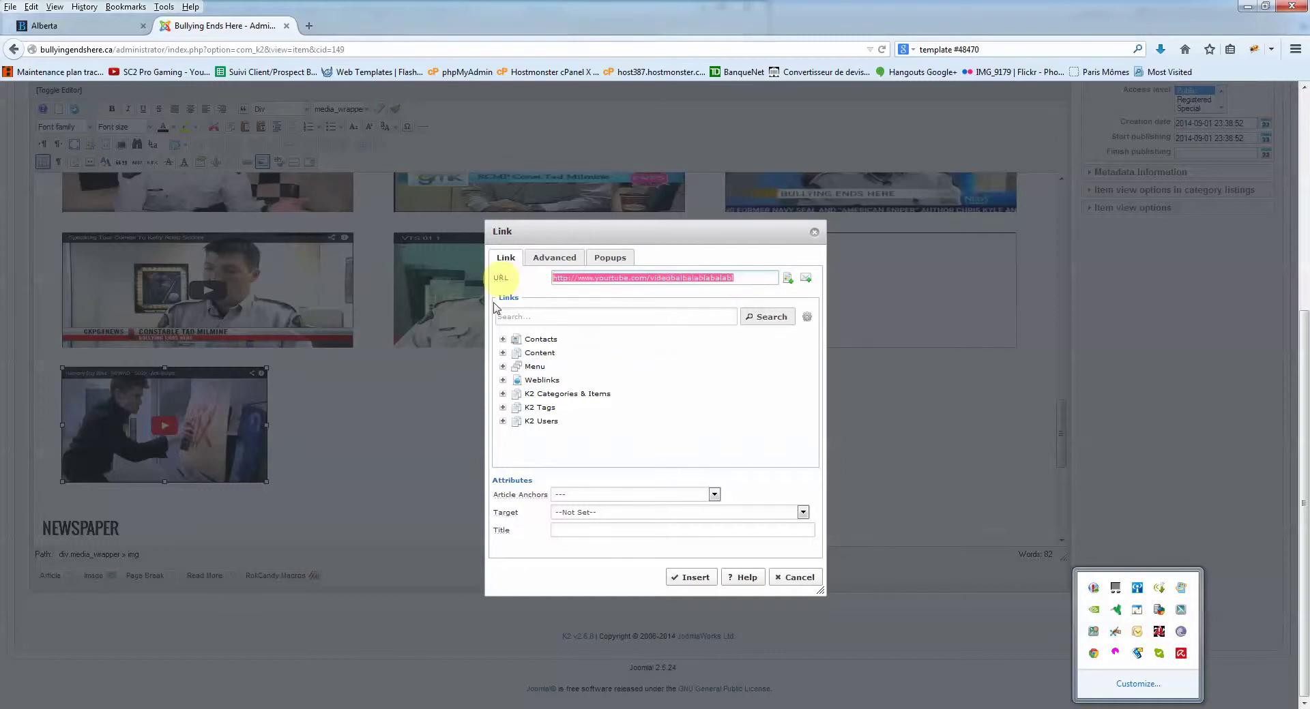
pyautogui.click(587, 513)
pyautogui.click(590, 553)
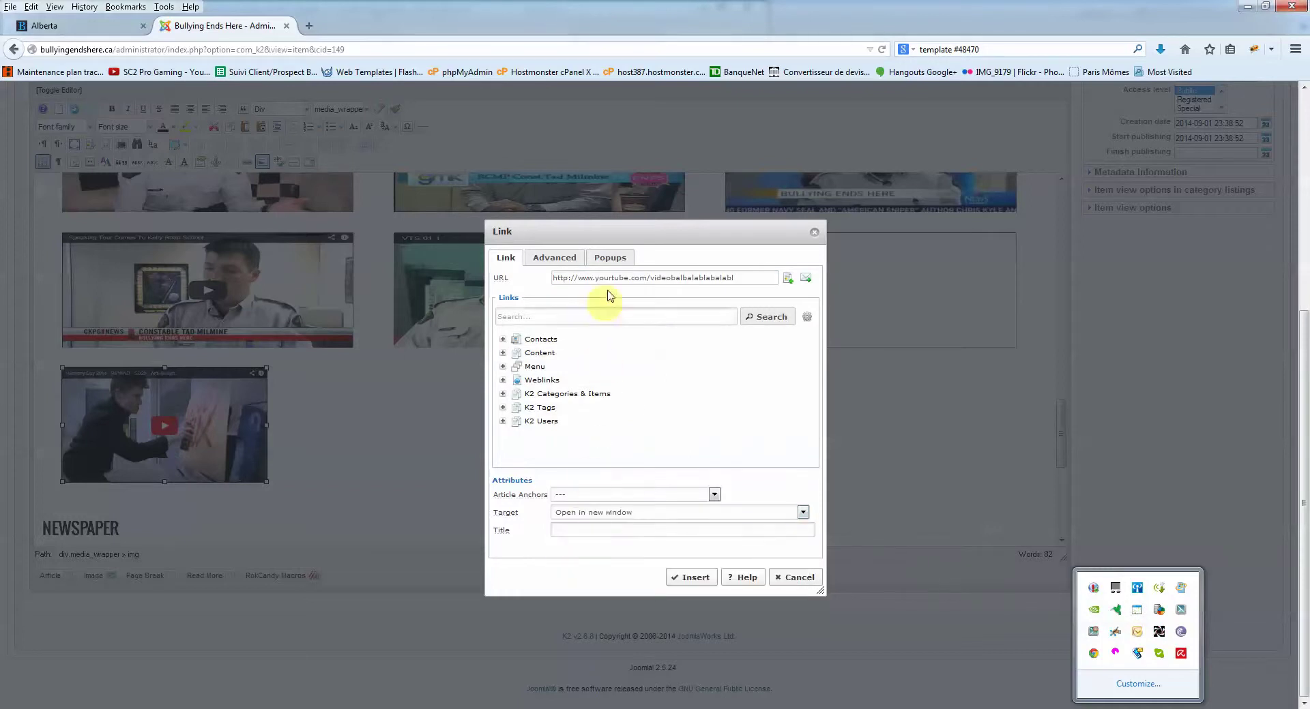
# Set the link's popup type to JCE MediaBox Popups and its popup icon to No.
pyautogui.click(611, 258)
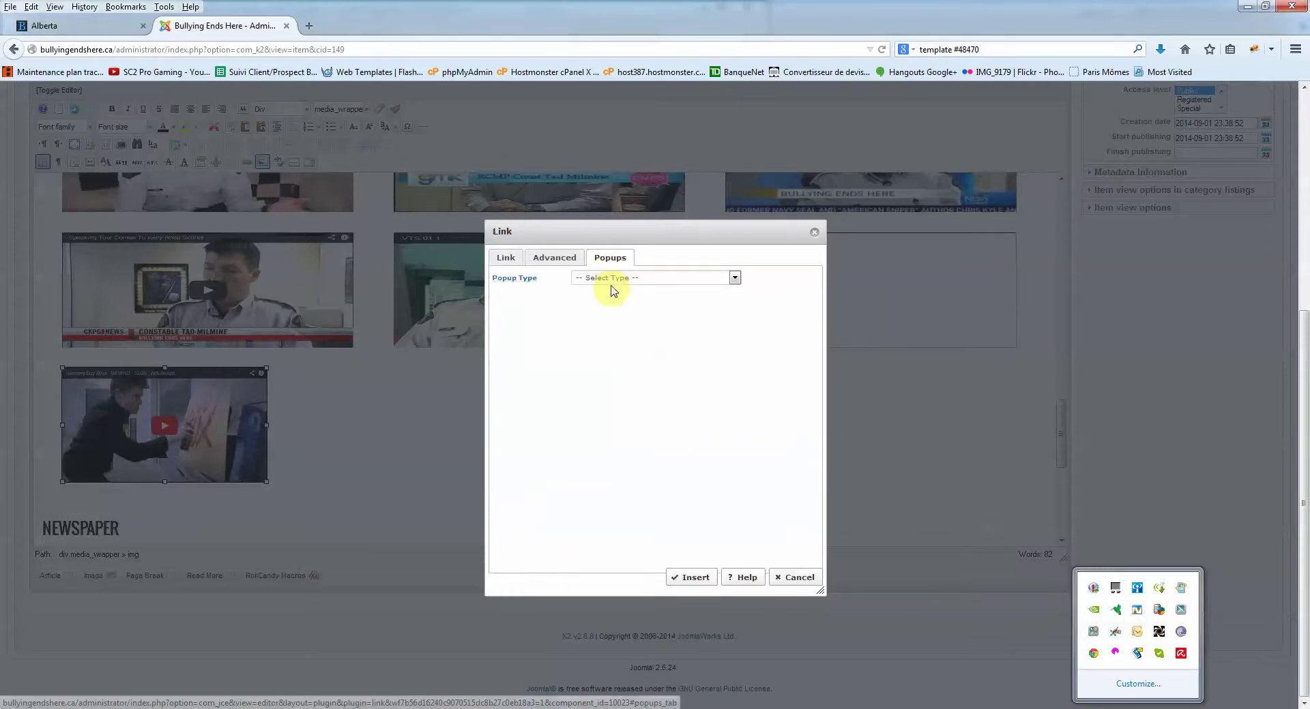
pyautogui.click(616, 280)
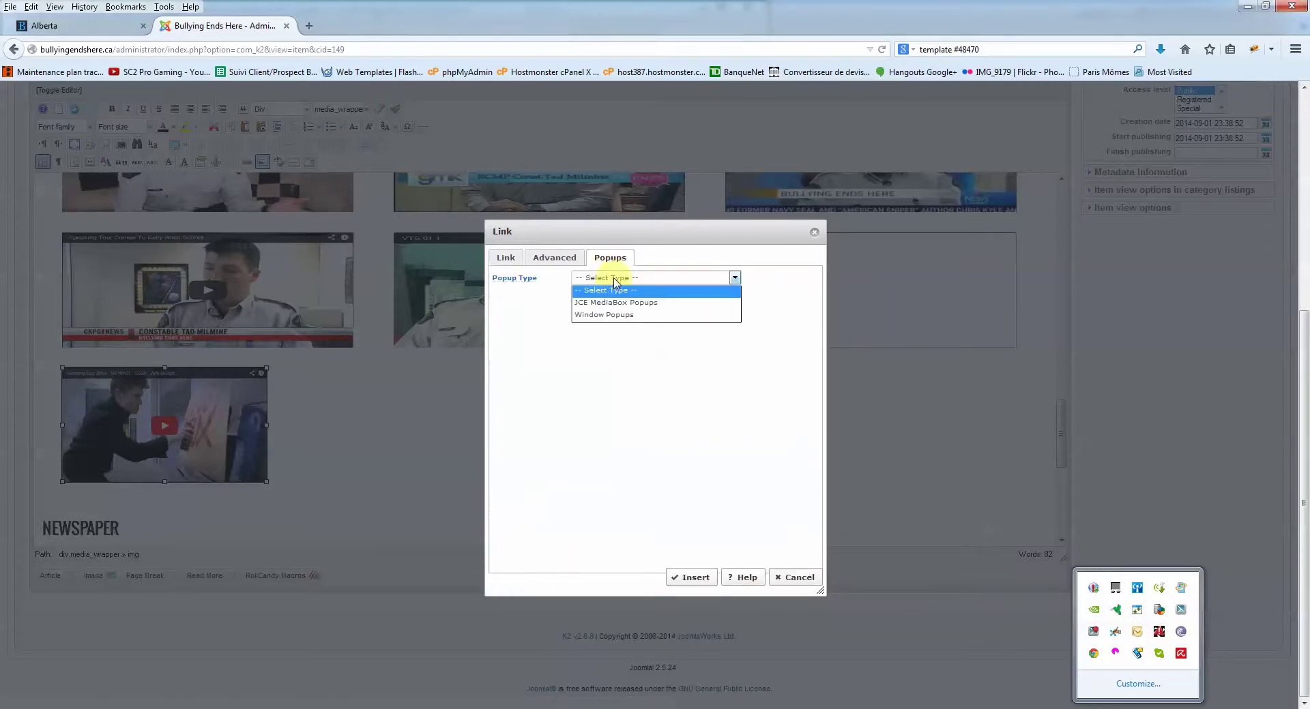
pyautogui.click(611, 306)
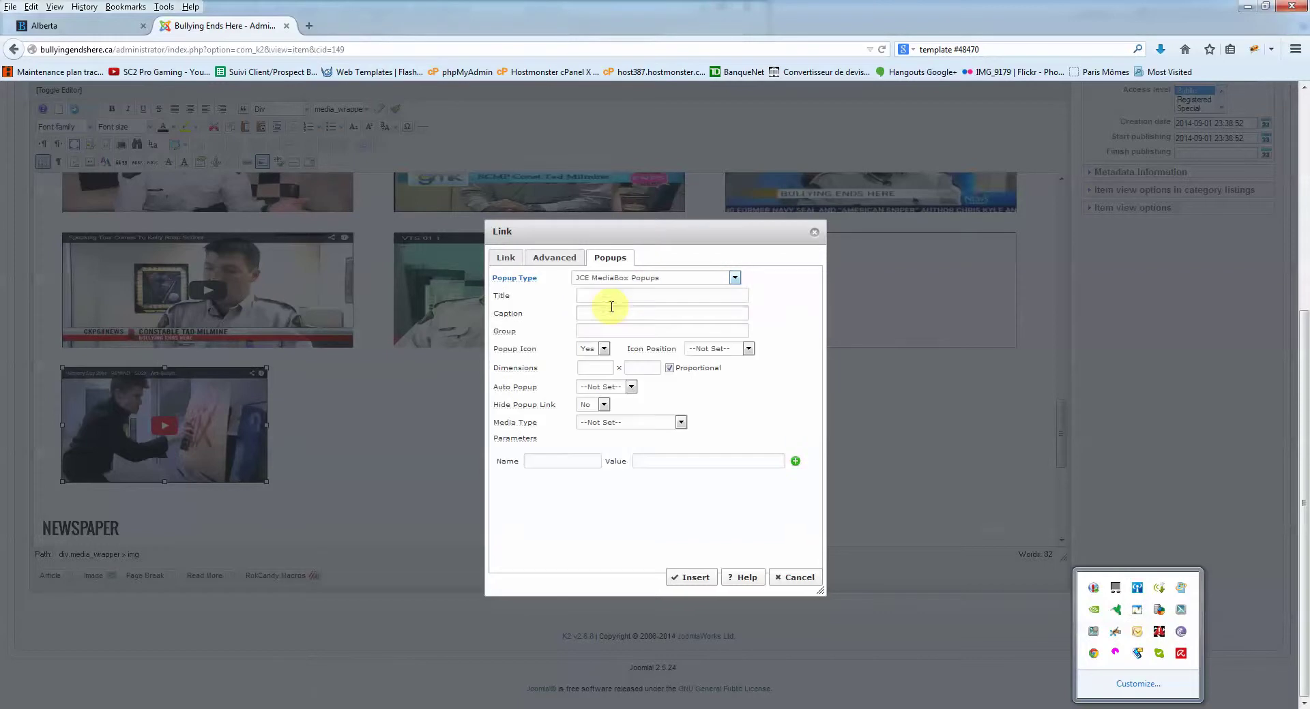
pyautogui.click(603, 350)
pyautogui.click(592, 361)
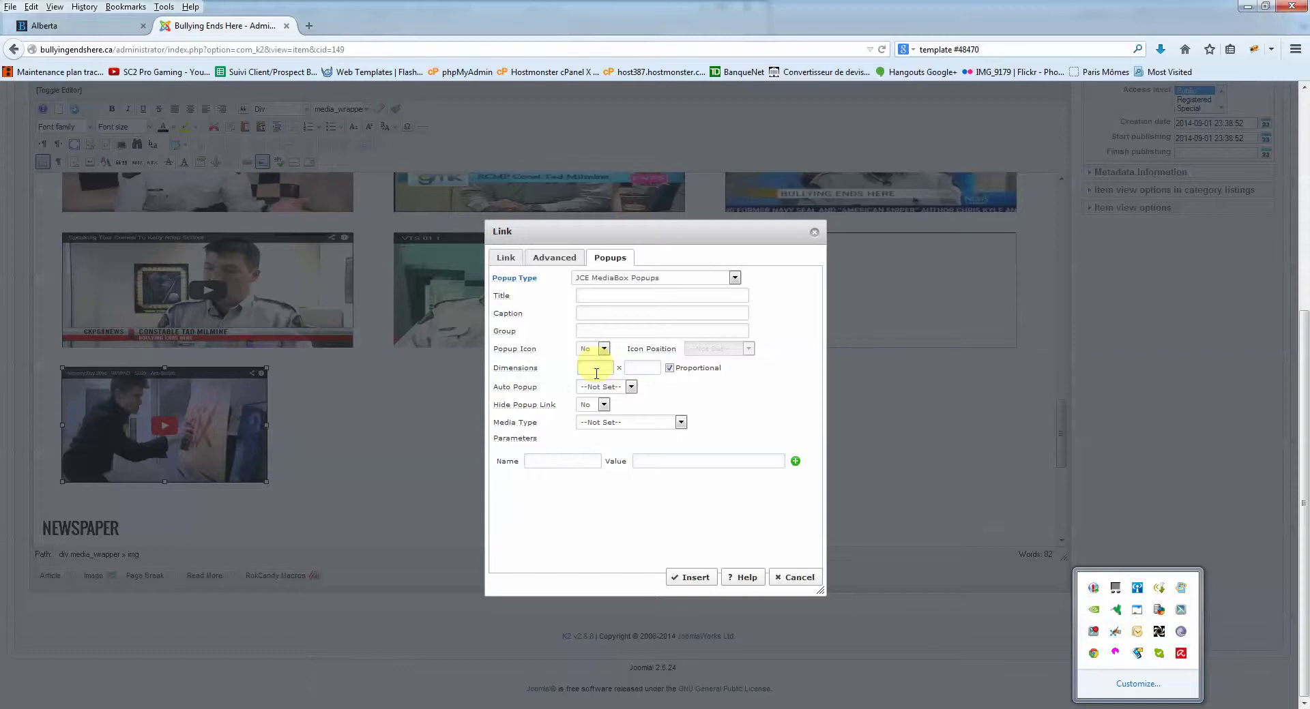
# Set the popup's media type to Youtube Video and its dimensions to 800 × 600, and insert the link.
pyautogui.click(617, 423)
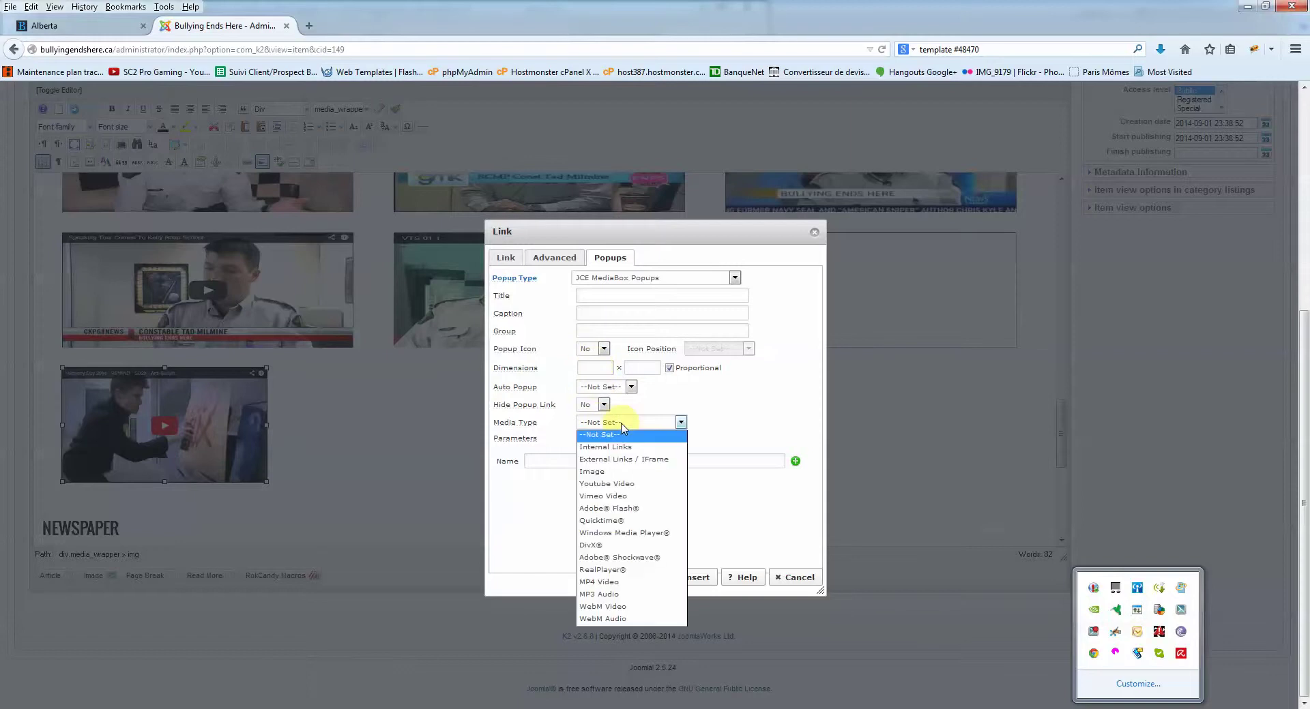
pyautogui.click(623, 486)
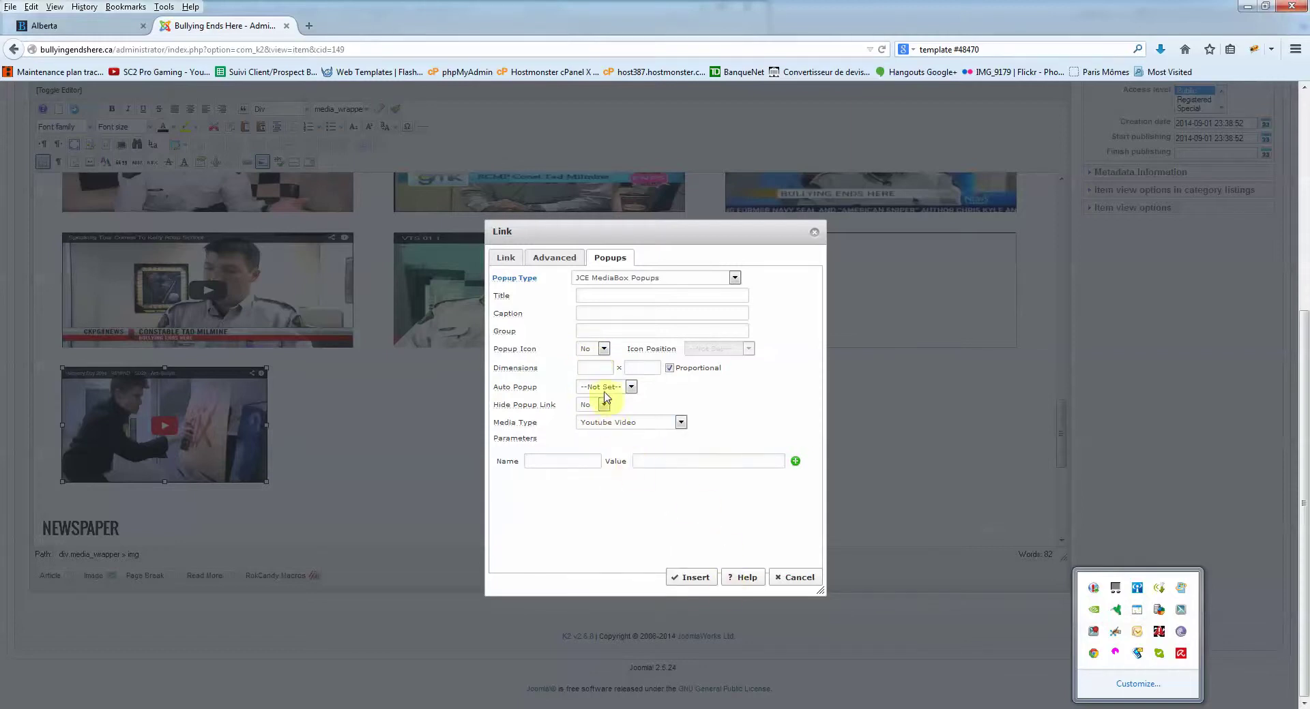
pyautogui.click(590, 369)
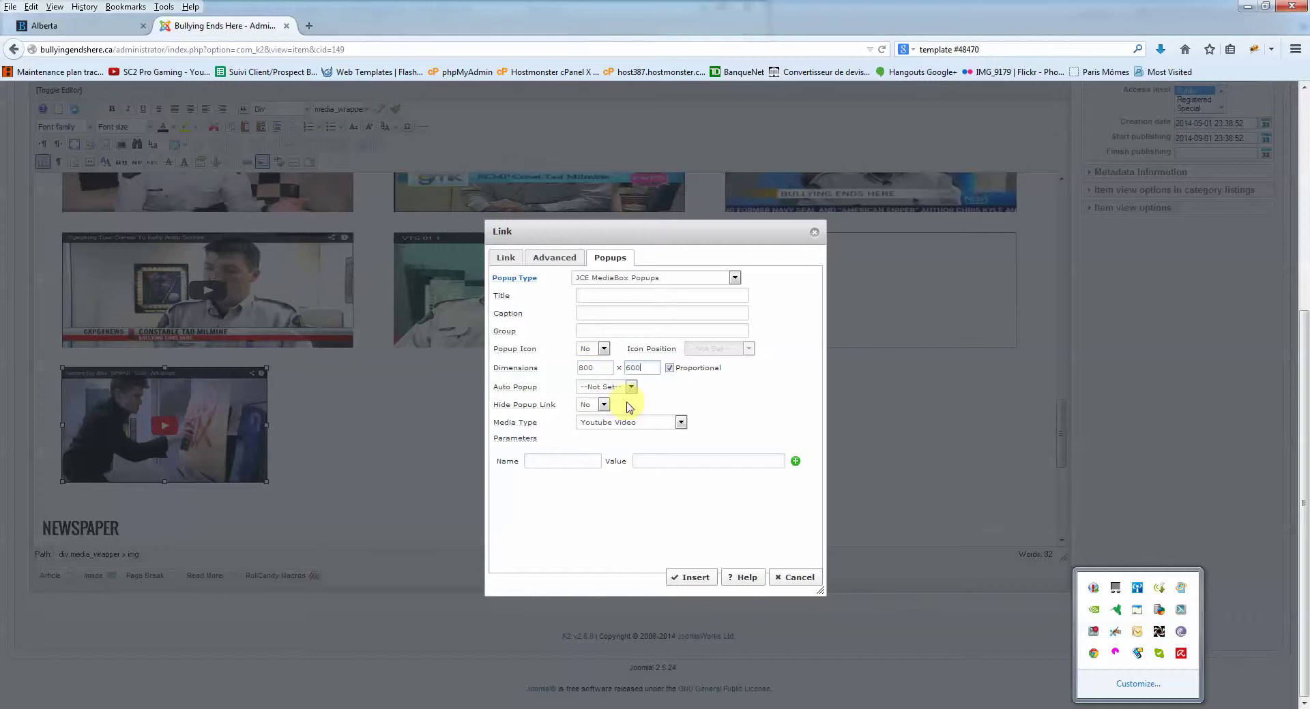
pyautogui.click(686, 577)
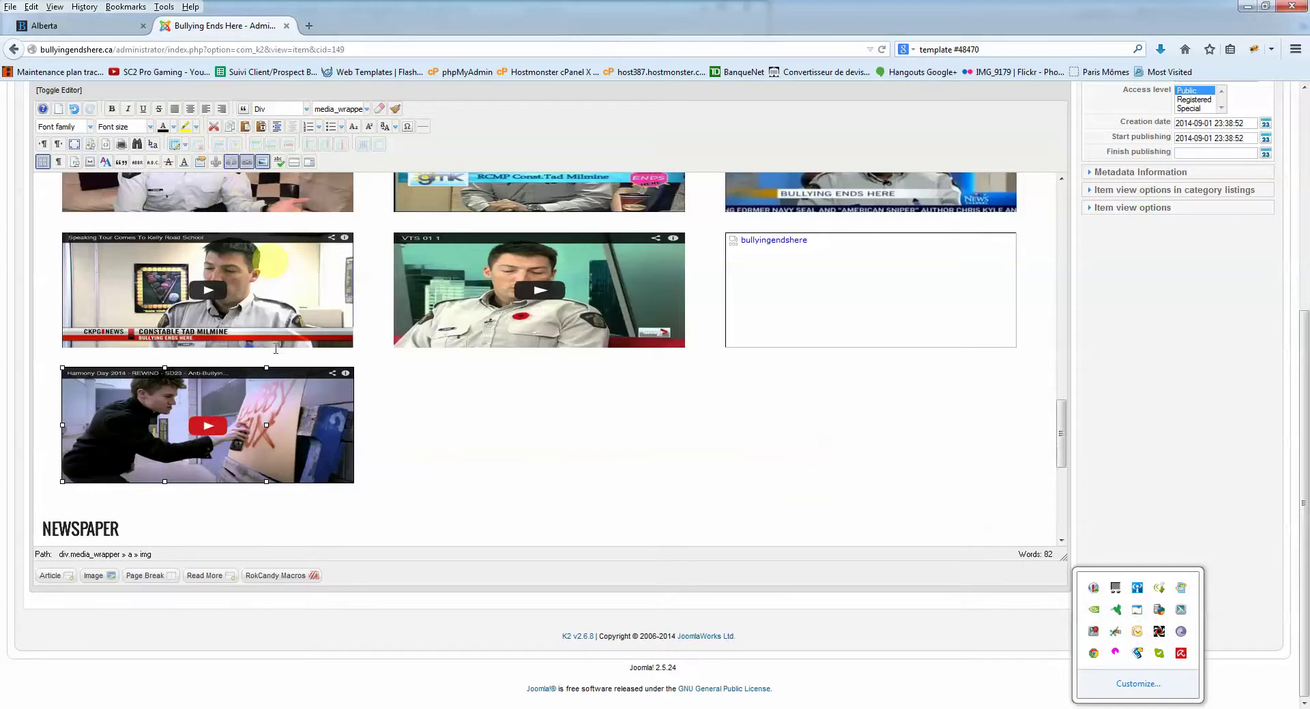
# Delete the Harmony Day 2014 thumbnail from above the Newspaper heading in the item's content.
pyautogui.scroll(5, 564, 423)
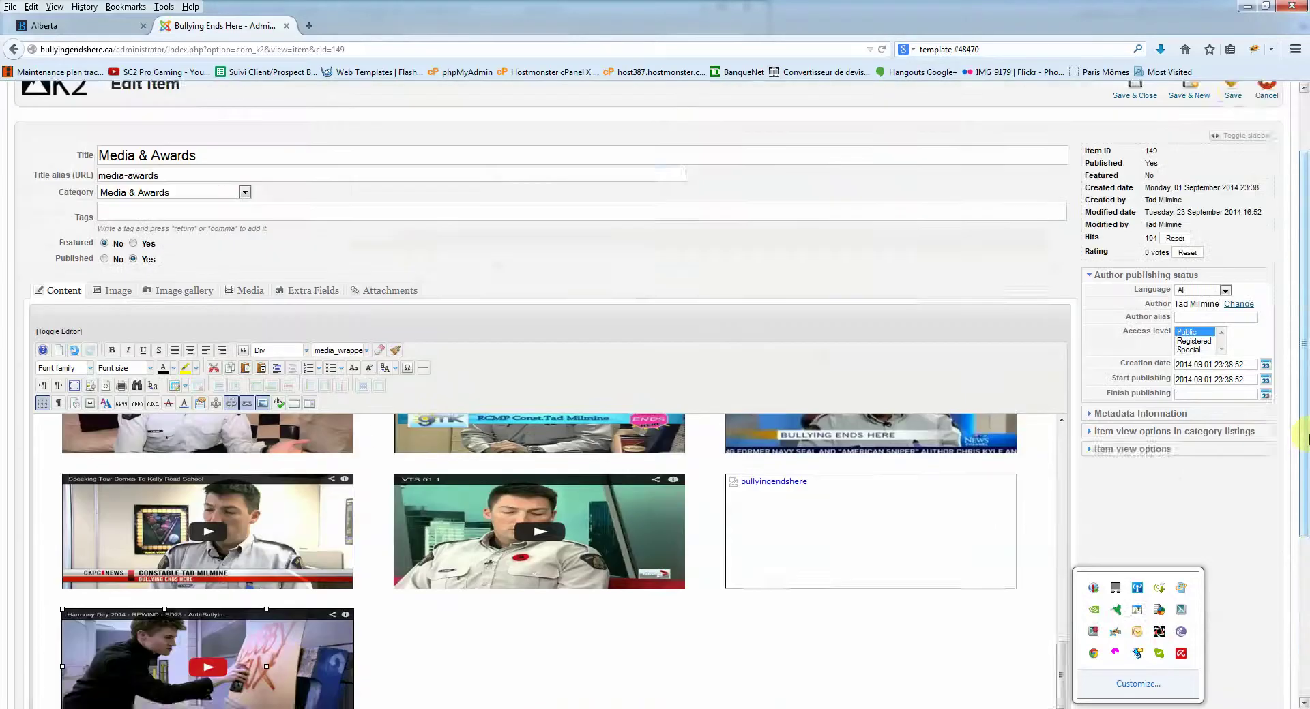
pyautogui.scroll(-5, 321, 550)
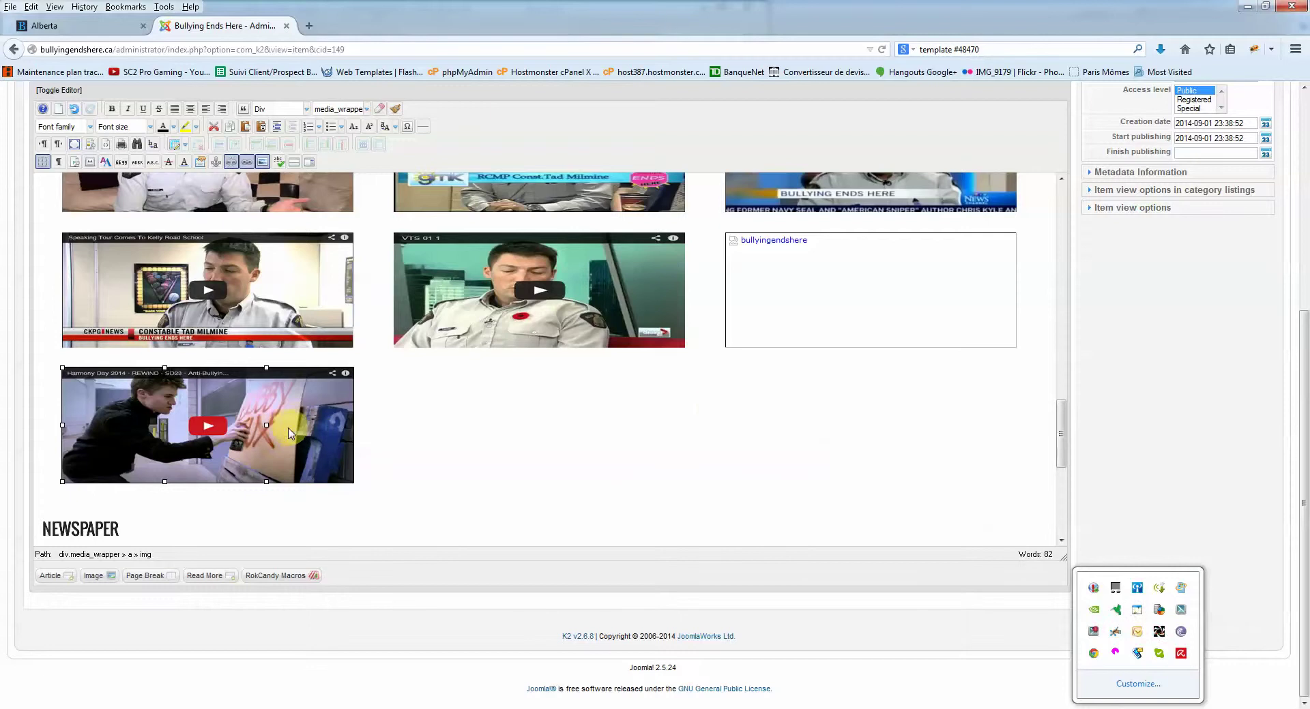
pyautogui.scroll(-5, 714, 409)
pyautogui.scroll(4, 678, 428)
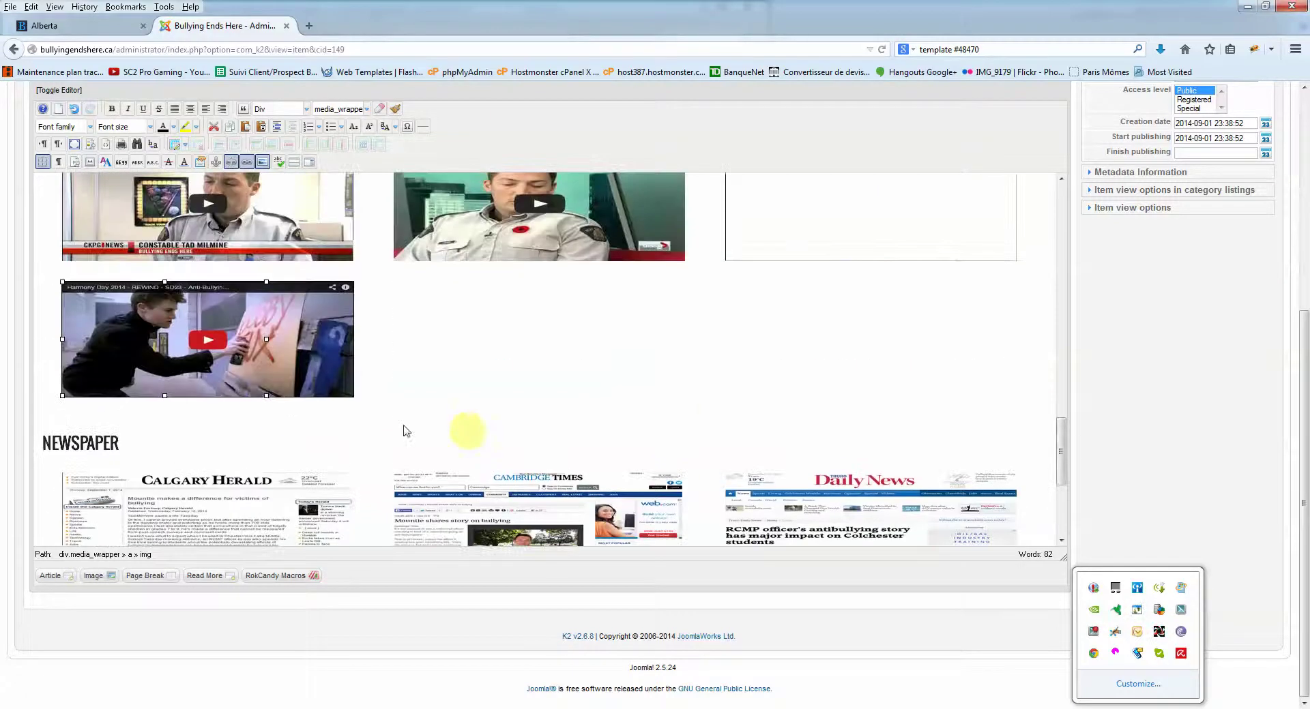
pyautogui.click(218, 344)
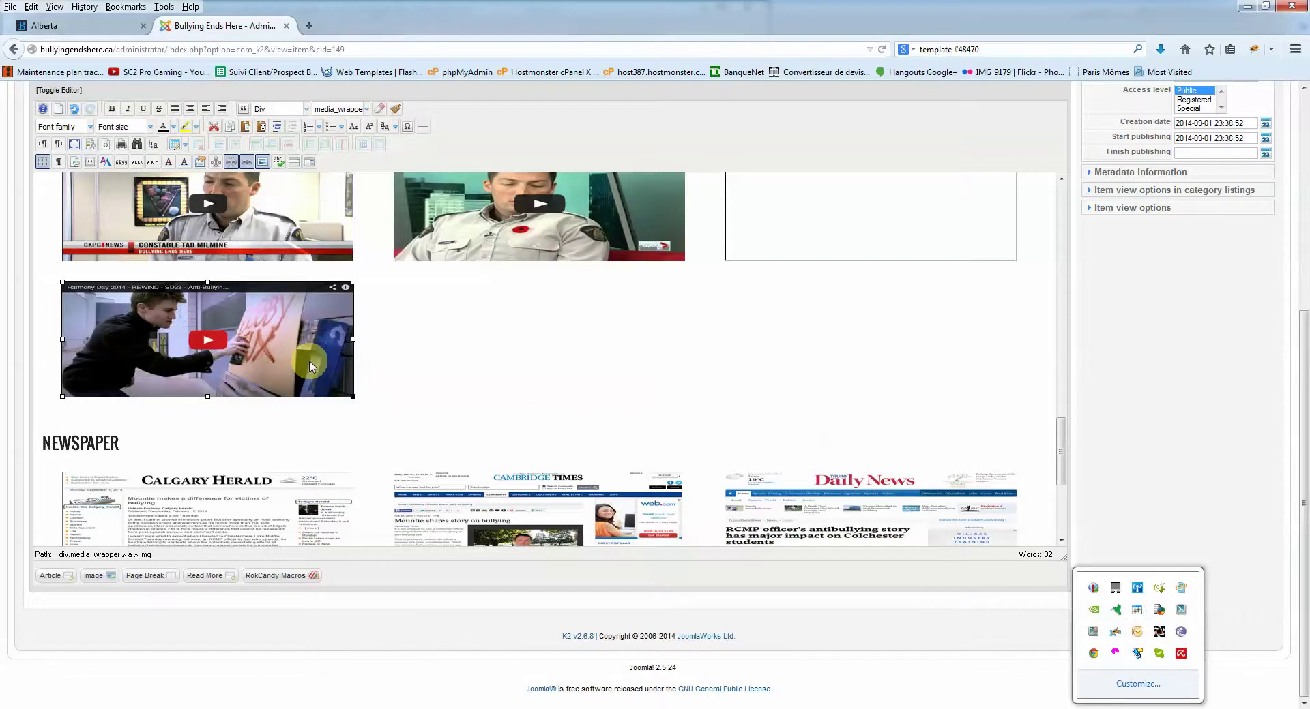
pyautogui.press('Delete')
pyautogui.press('Delete')
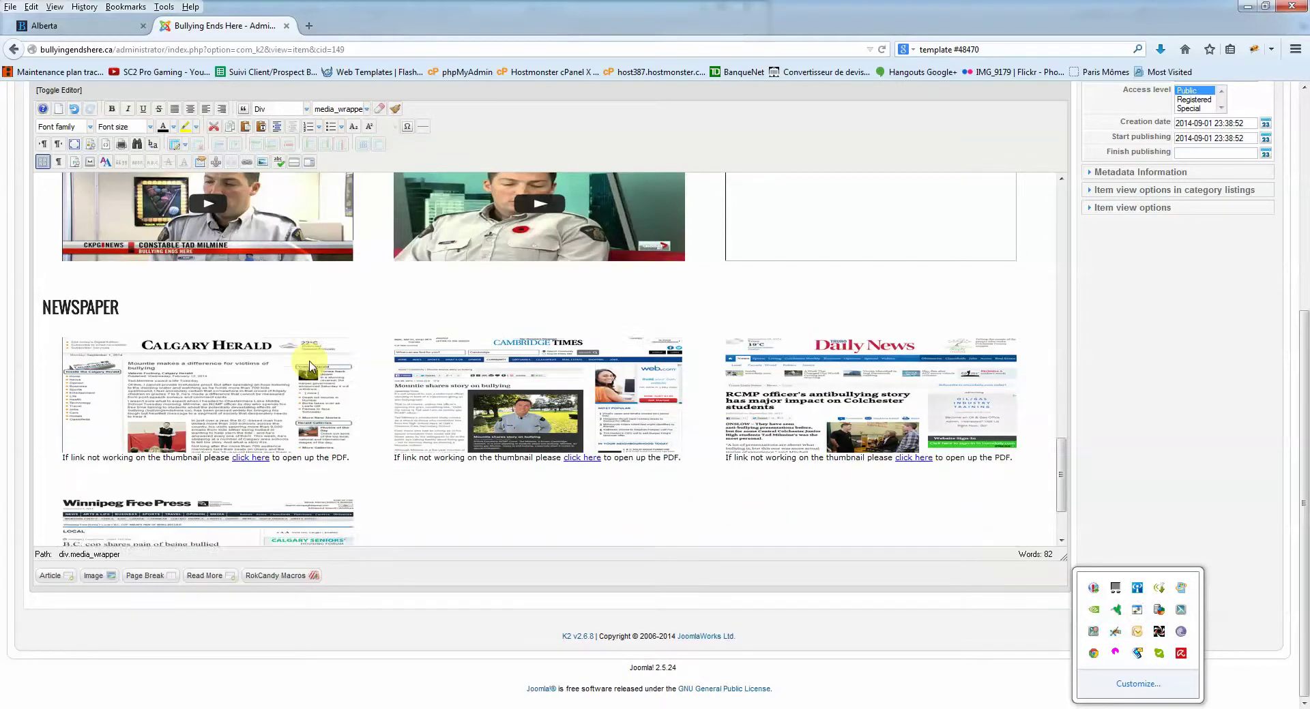
# Inspect the link URL on the Winnipeg Free Press newspaper thumbnail and close the link settings without changes.
pyautogui.scroll(-3, 309, 367)
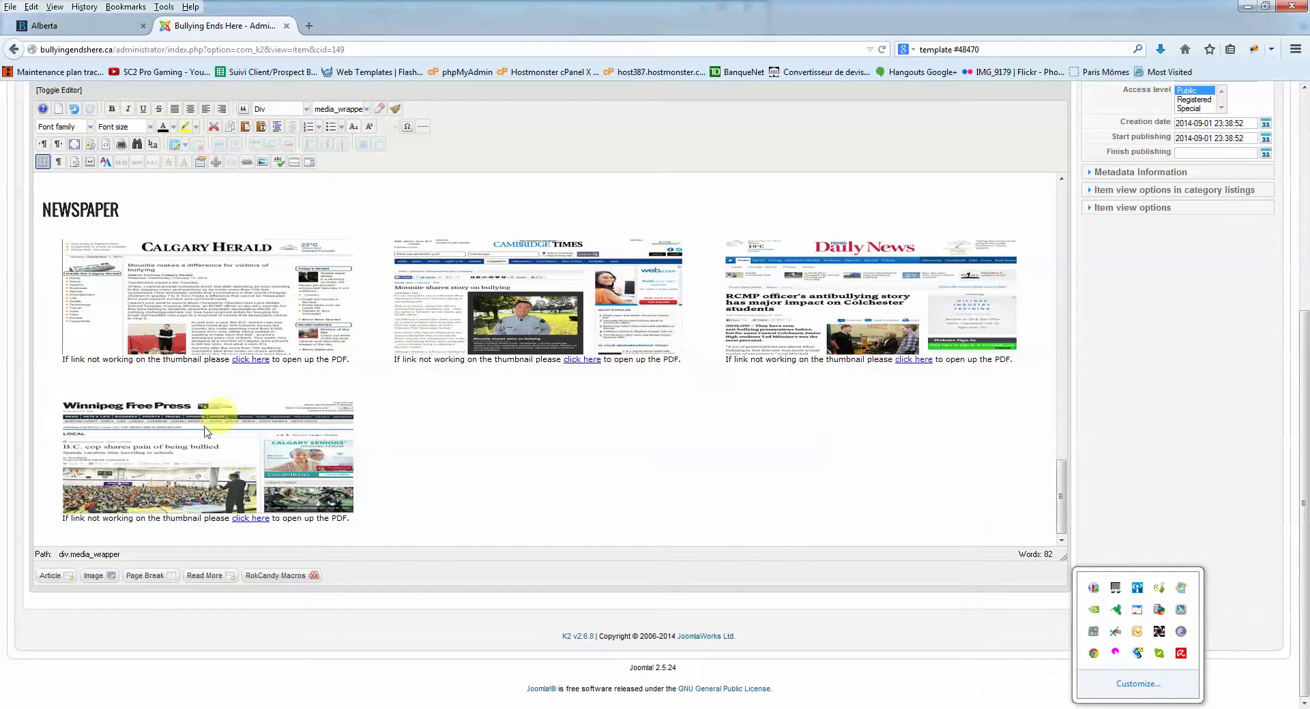
pyautogui.click(218, 444)
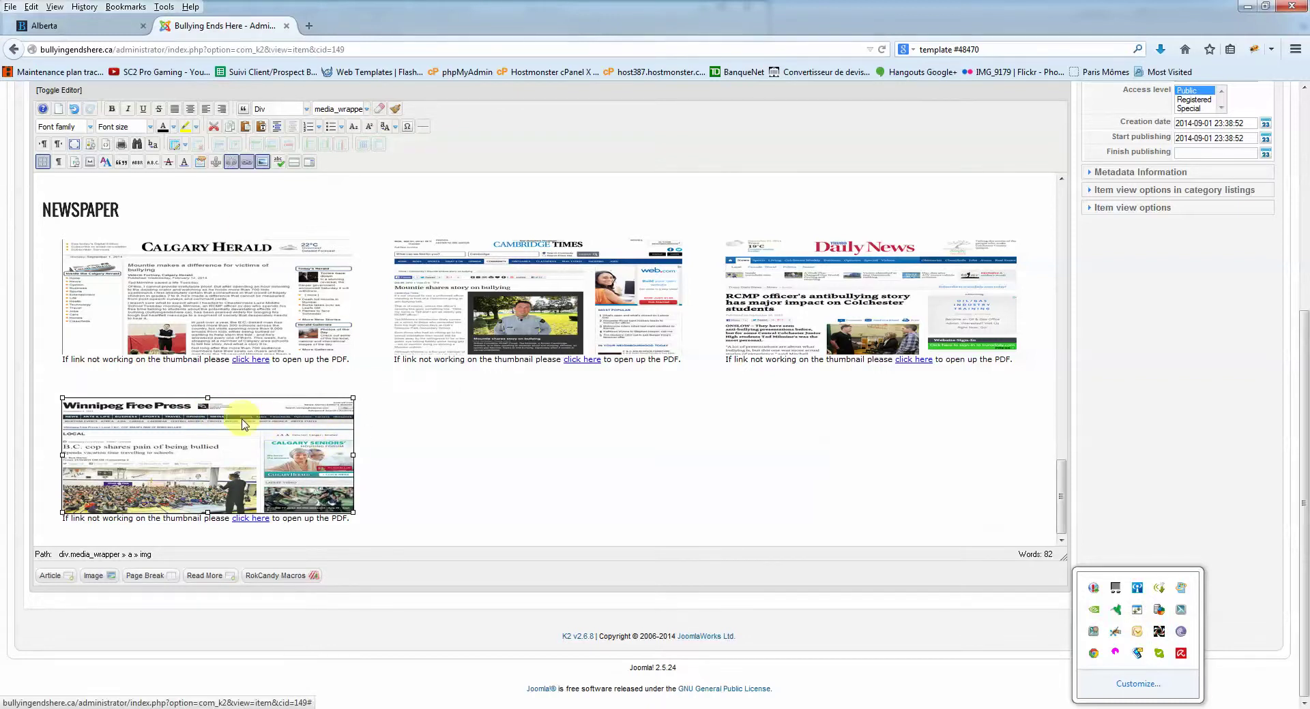
pyautogui.click(216, 162)
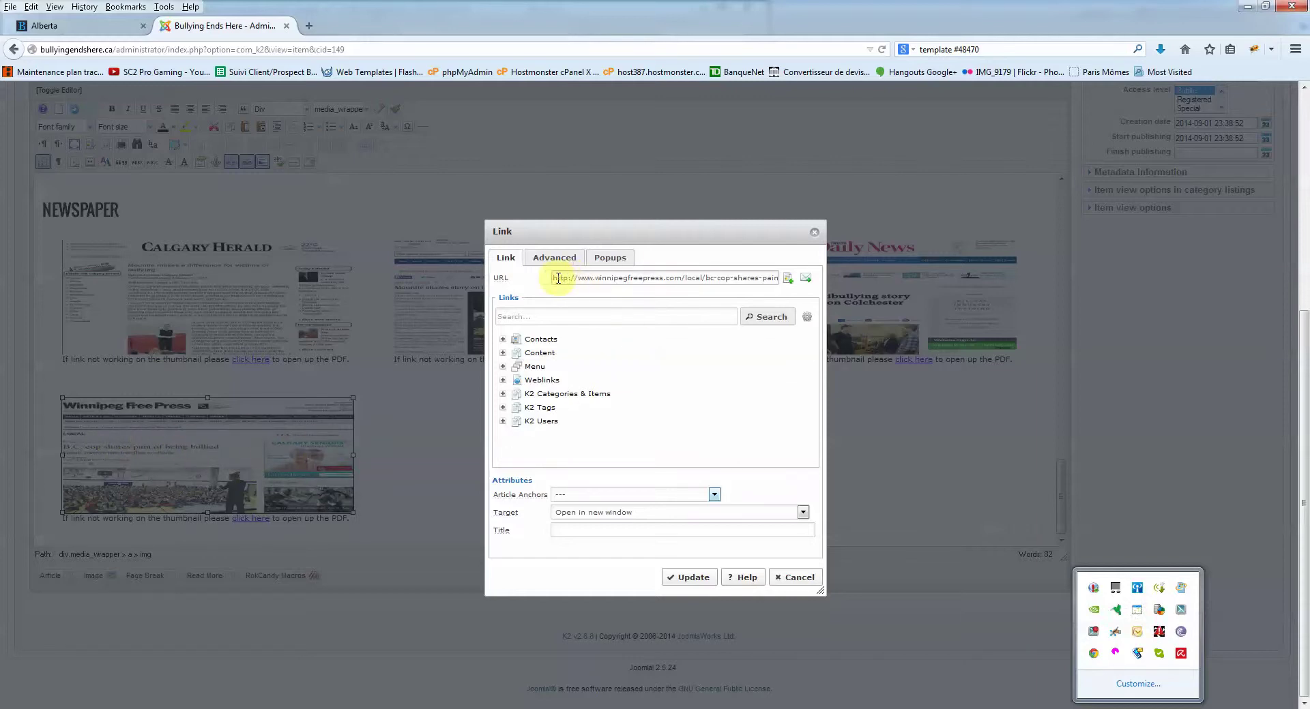
pyautogui.moveTo(568, 278); pyautogui.dragTo(786, 279)
pyautogui.click(793, 578)
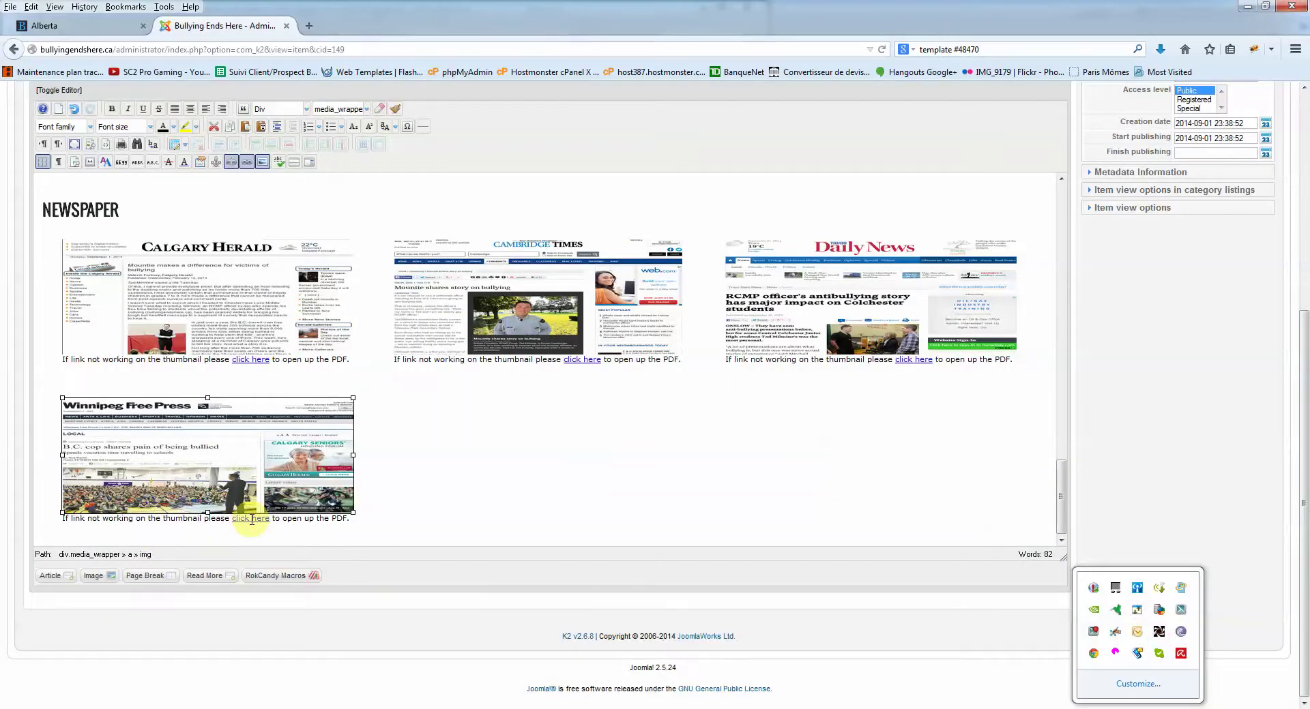
# Inspect the PDF path linked from the "click here" text below the Winnipeg Free Press thumbnail, leaving the link settings unchanged.
pyautogui.click(252, 520)
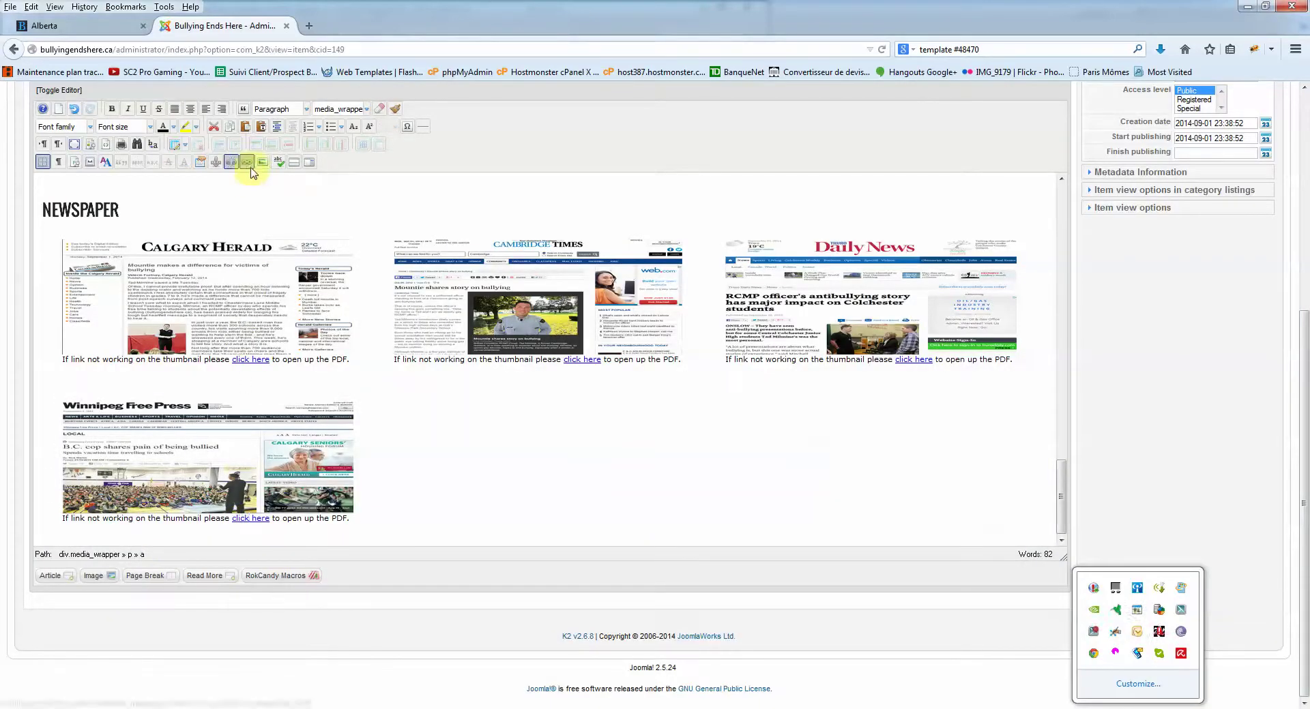
pyautogui.click(248, 163)
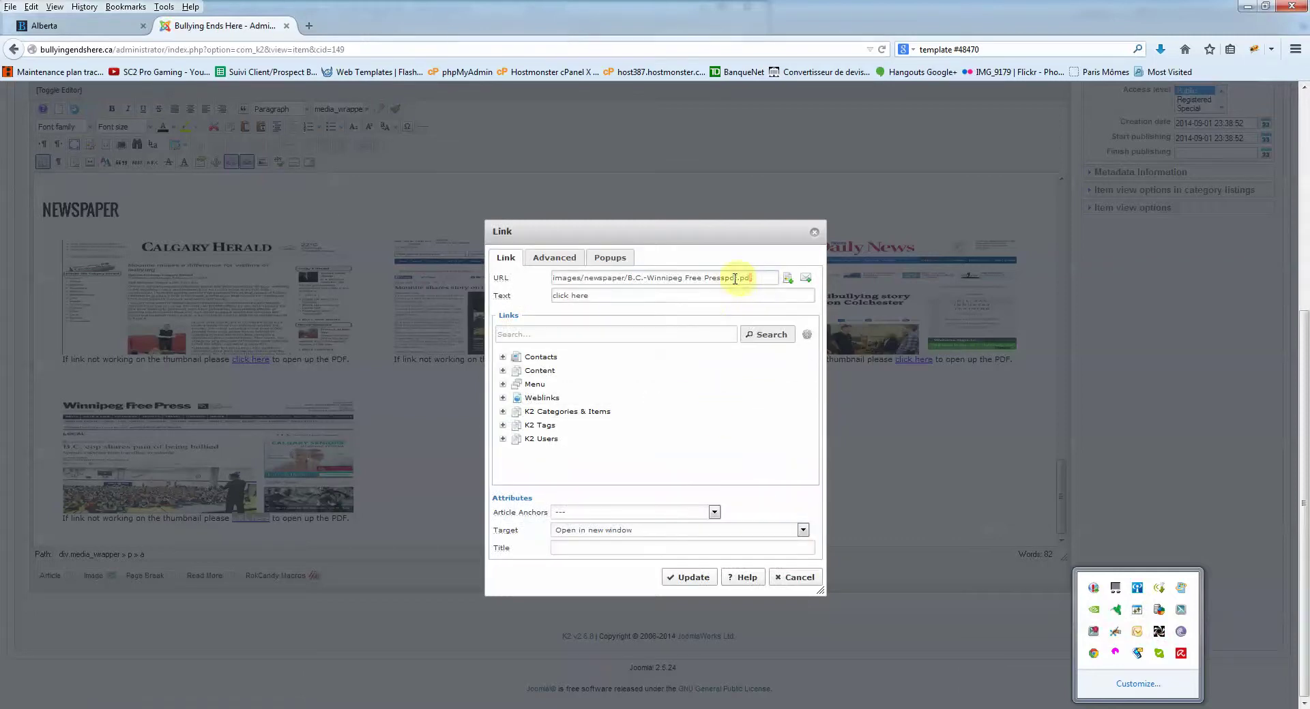
pyautogui.moveTo(751, 279); pyautogui.dragTo(628, 279)
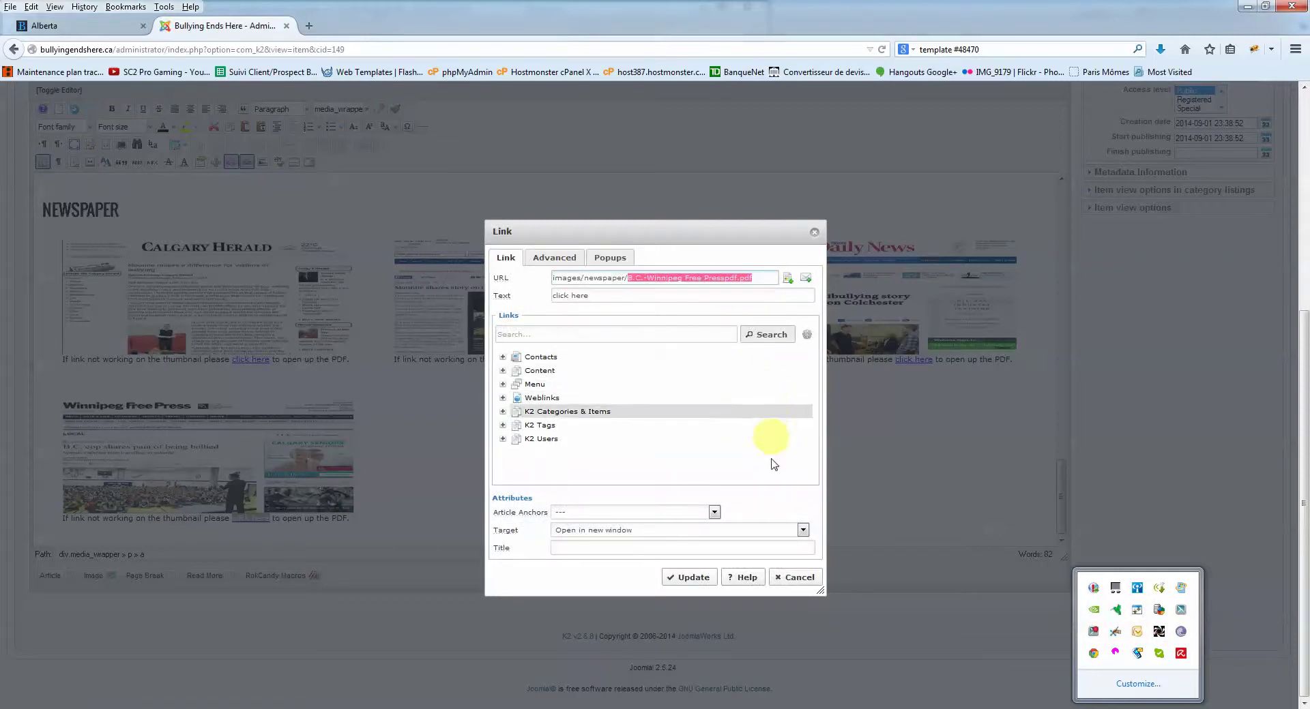
pyautogui.click(793, 578)
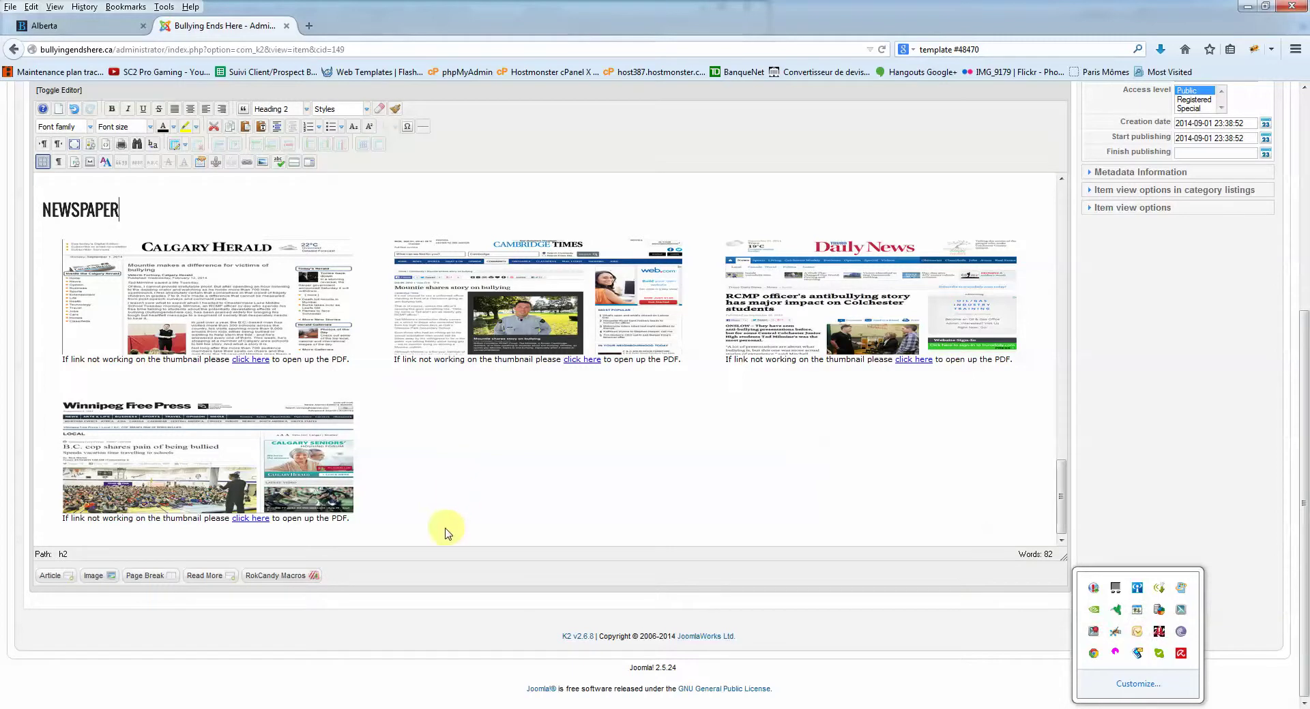
# Examine the newspaper folder and upload window from the Winnipeg Free Press thumbnail's link settings, and cancel out without changes.
pyautogui.click(264, 440)
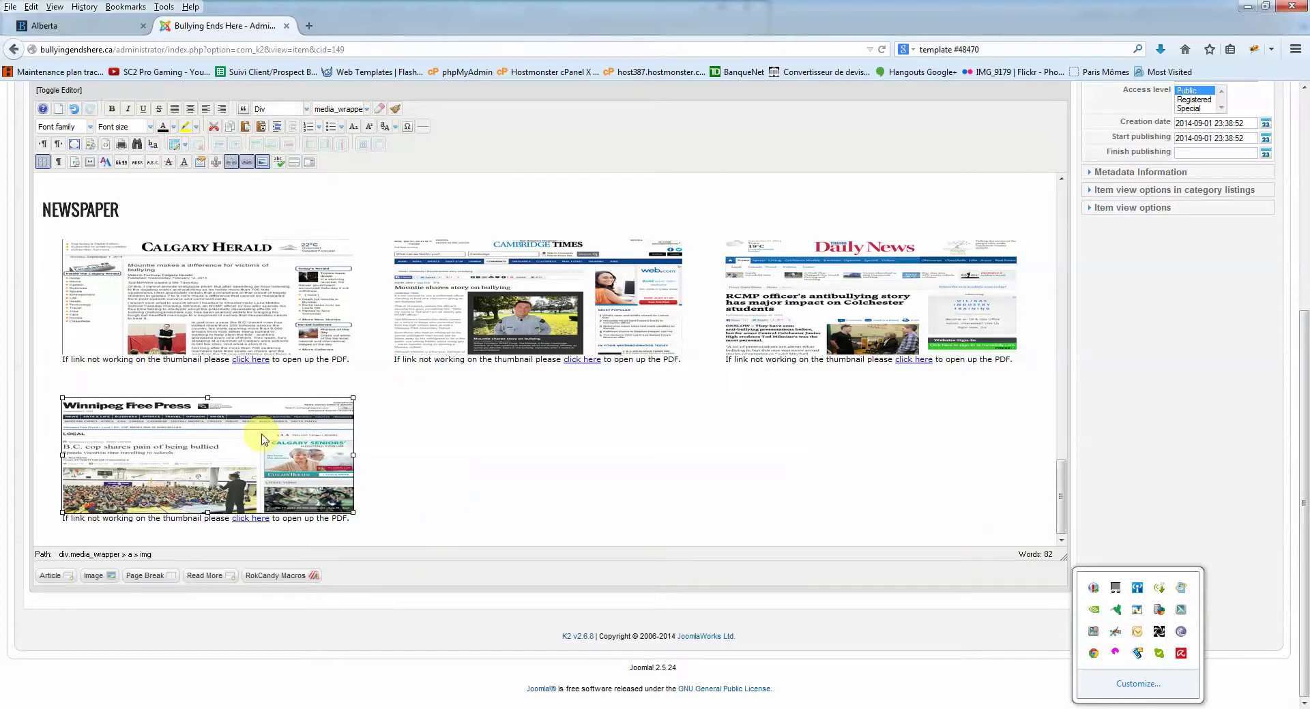
pyautogui.click(263, 162)
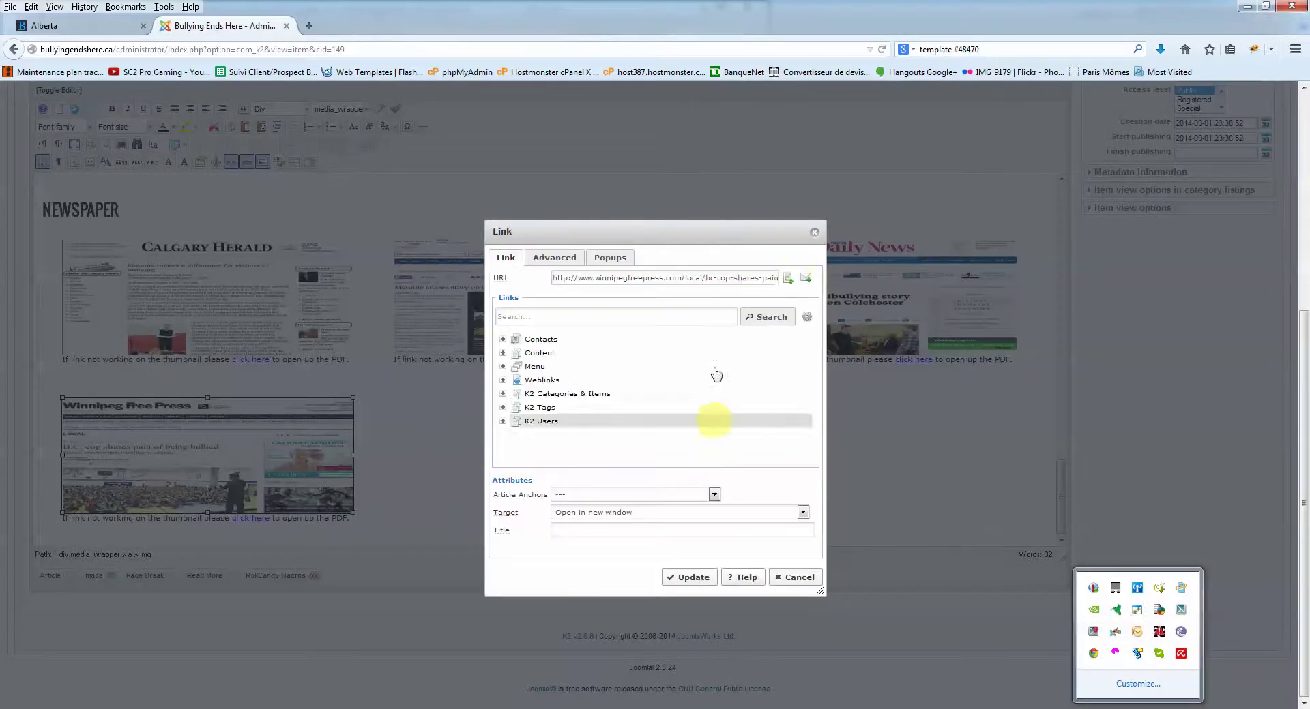
pyautogui.click(789, 278)
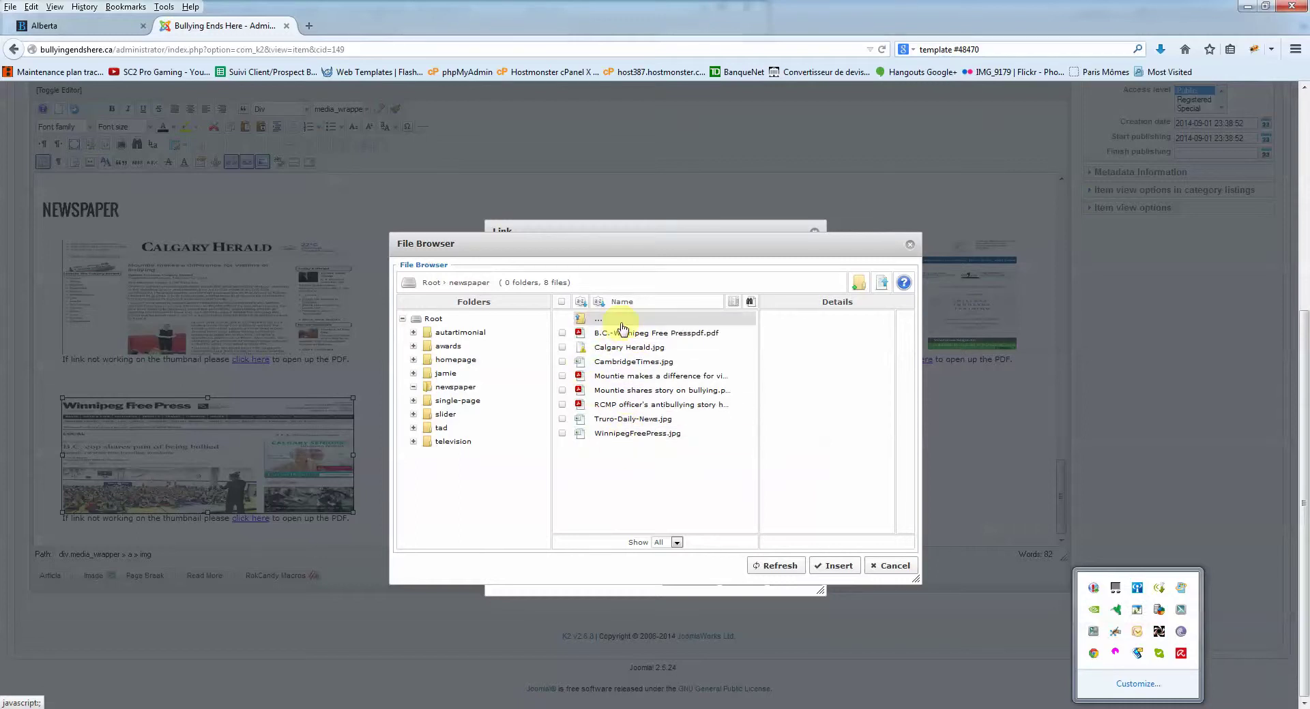
pyautogui.click(883, 283)
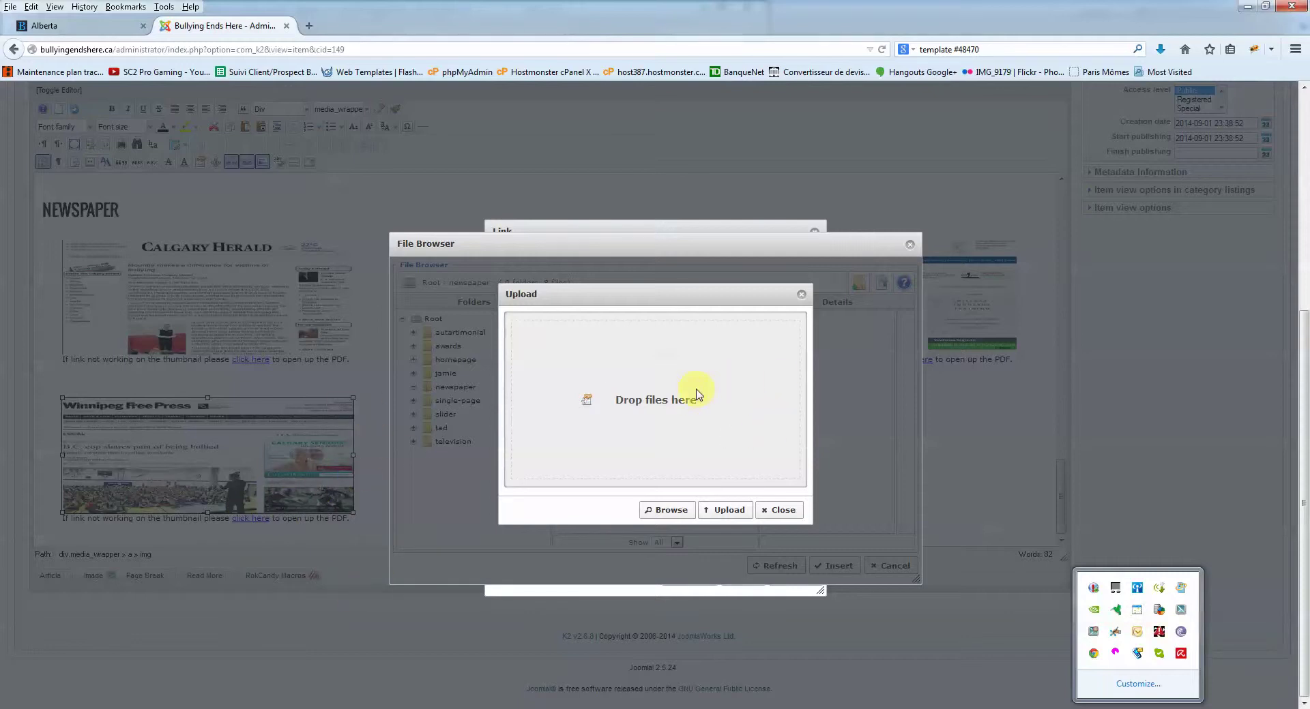
pyautogui.click(770, 511)
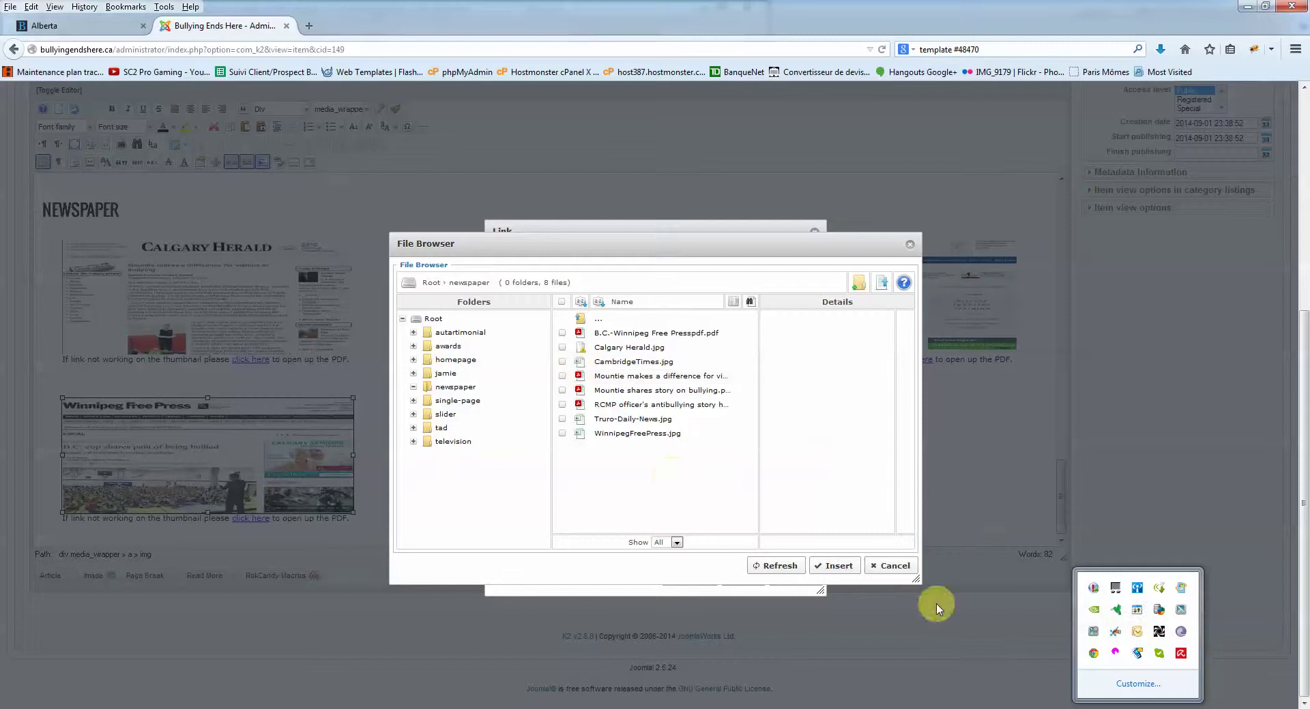
pyautogui.click(894, 567)
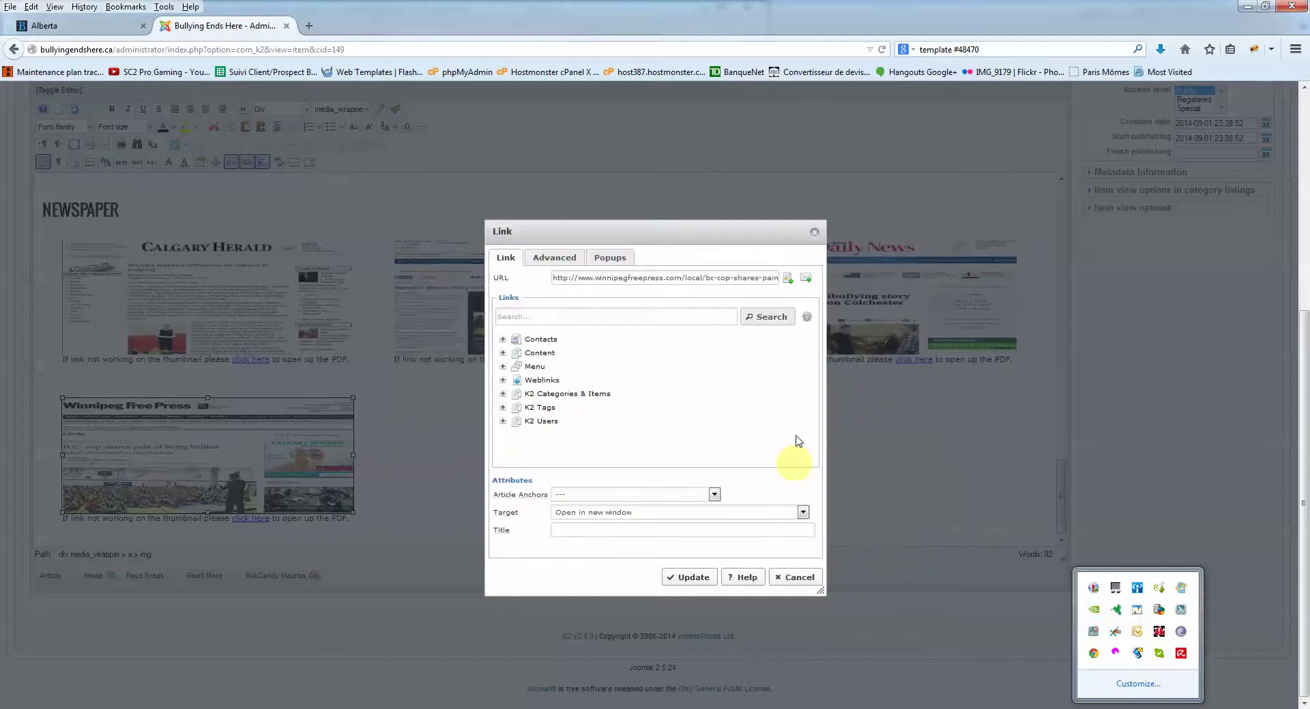
pyautogui.click(792, 578)
# Switch to the live website's Alberta resources page and review it from the navigation menu down to the footer.
pyautogui.scroll(15, 635, 539)
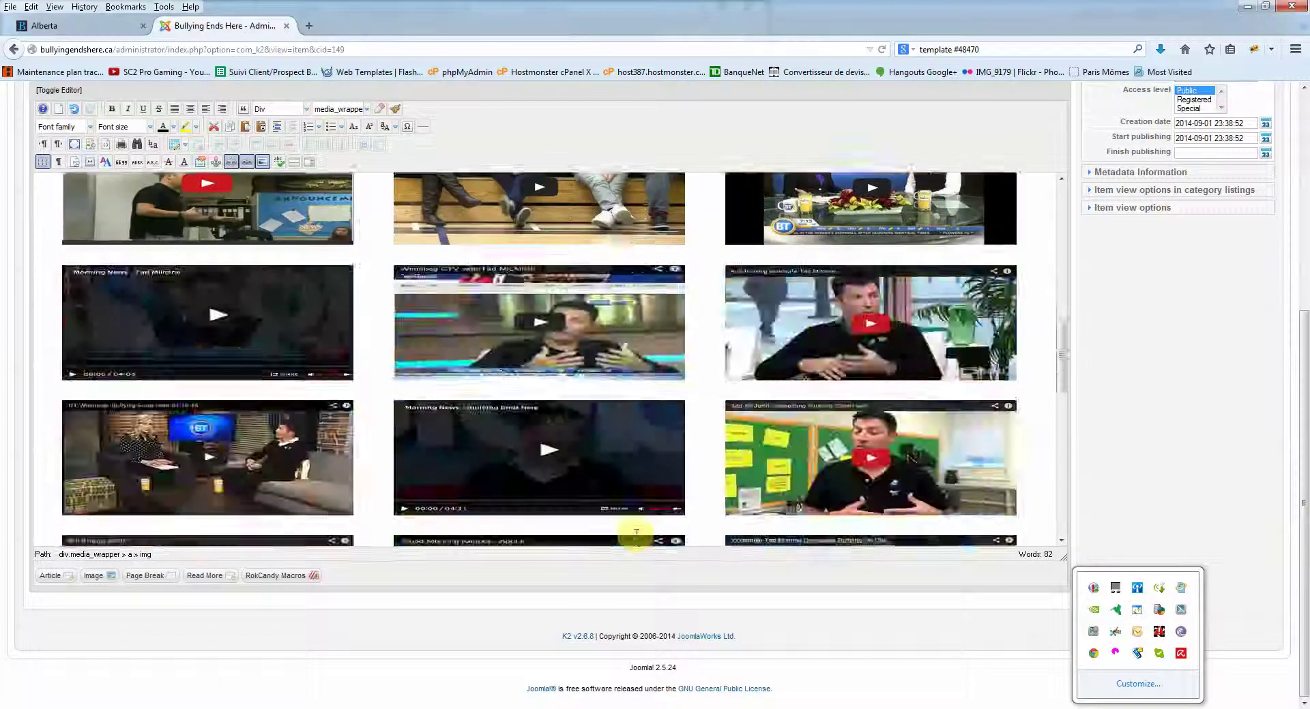
pyautogui.scroll(5, 644, 533)
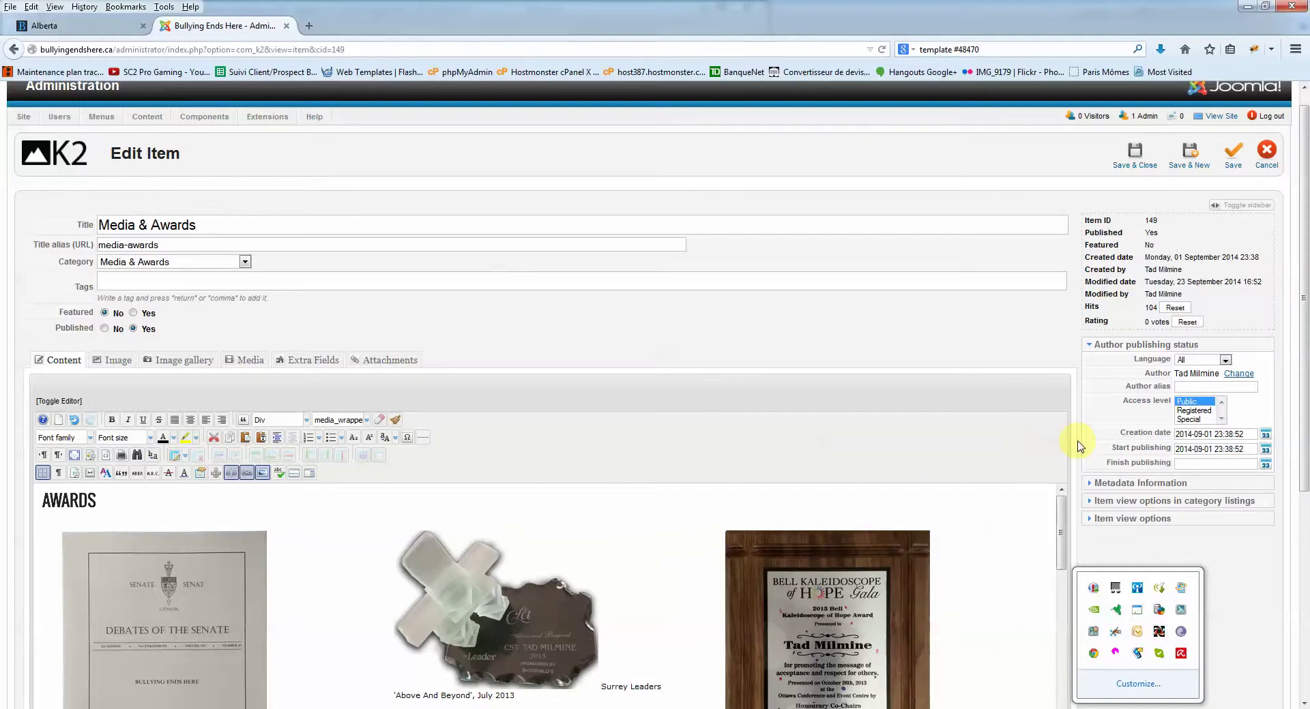
pyautogui.click(102, 25)
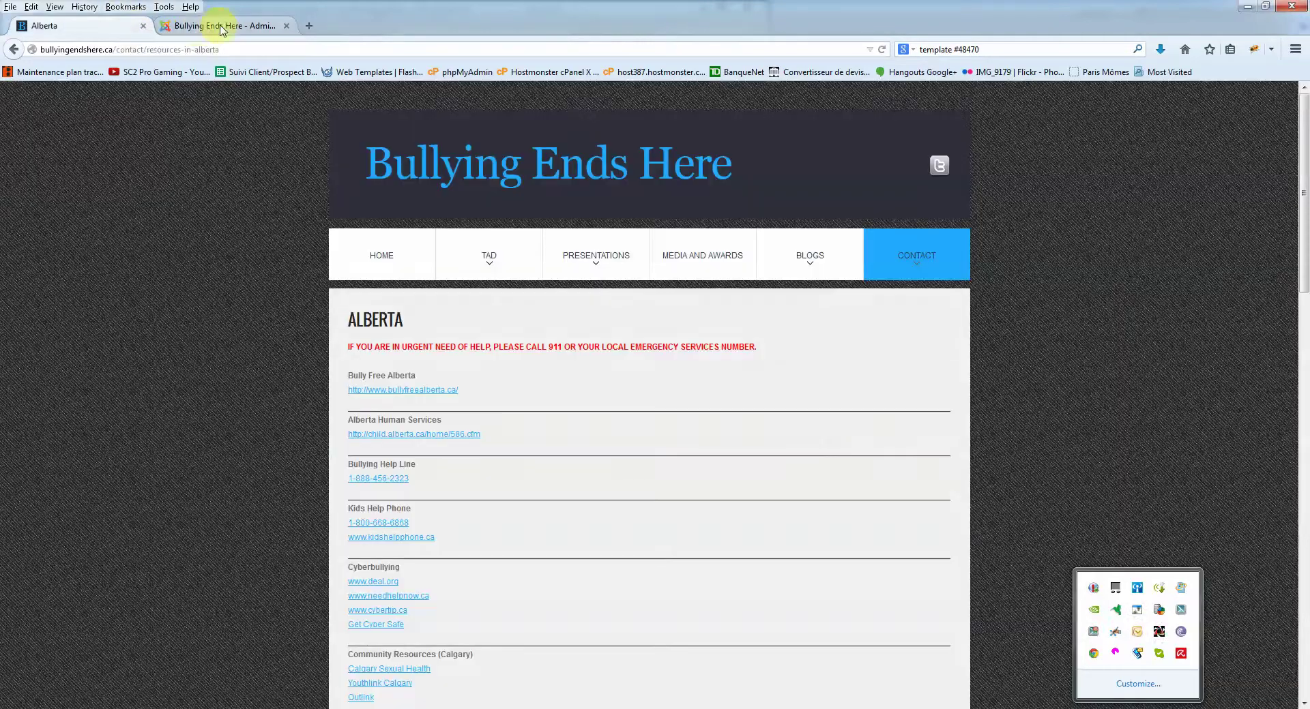
pyautogui.click(469, 258)
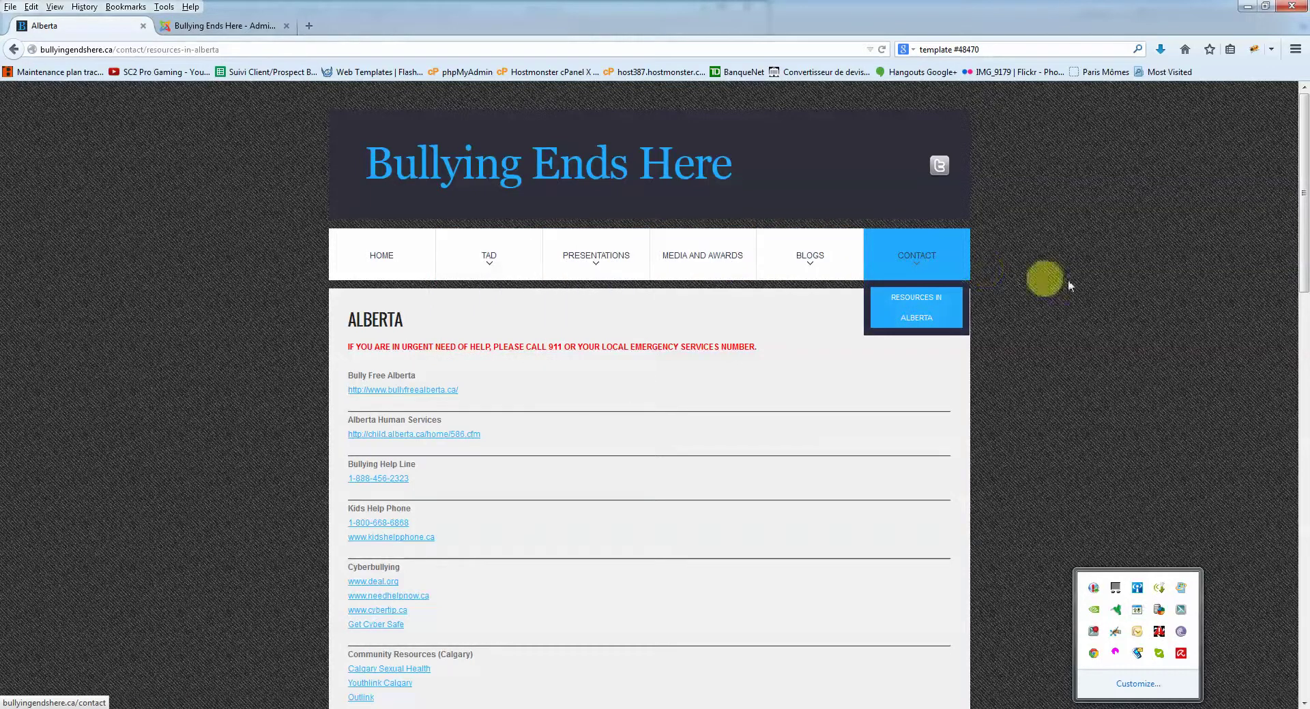
pyautogui.scroll(-15, 1106, 332)
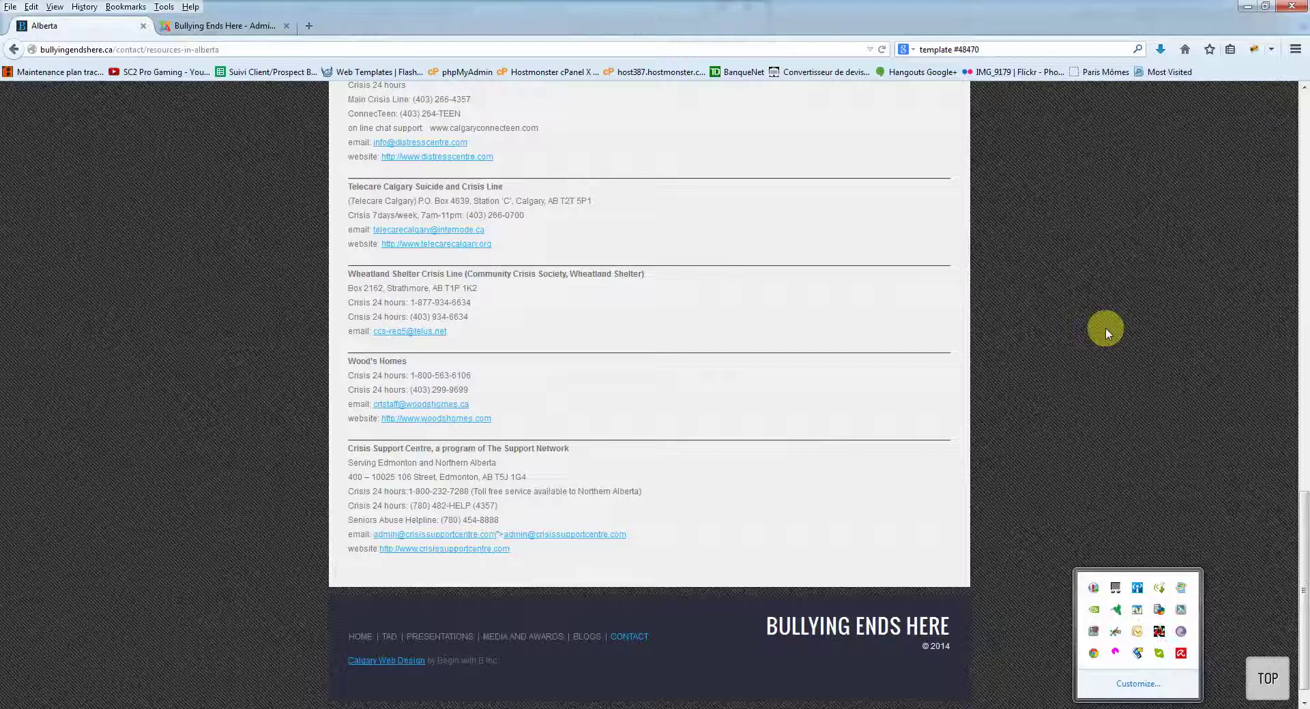
pyautogui.scroll(15, 1094, 333)
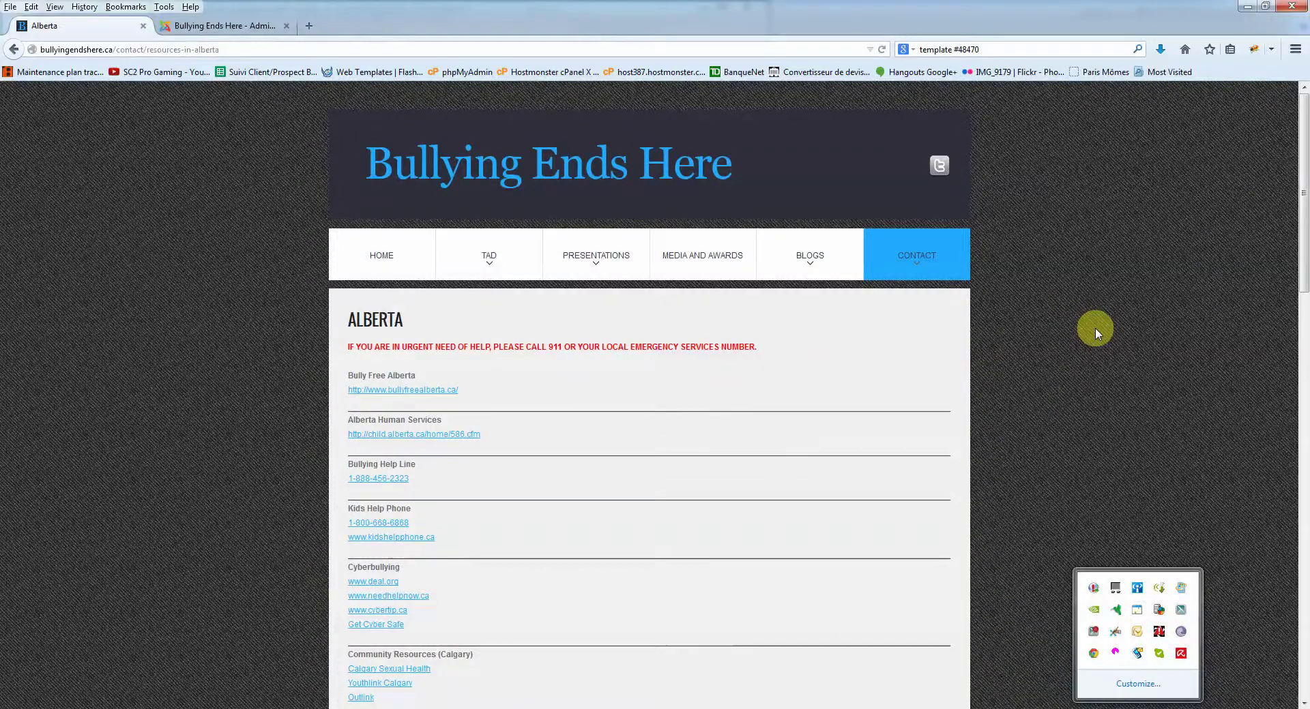
# Close the Media & Awards item in the K2 administration without saving, and return to the live Alberta page.
pyautogui.click(225, 27)
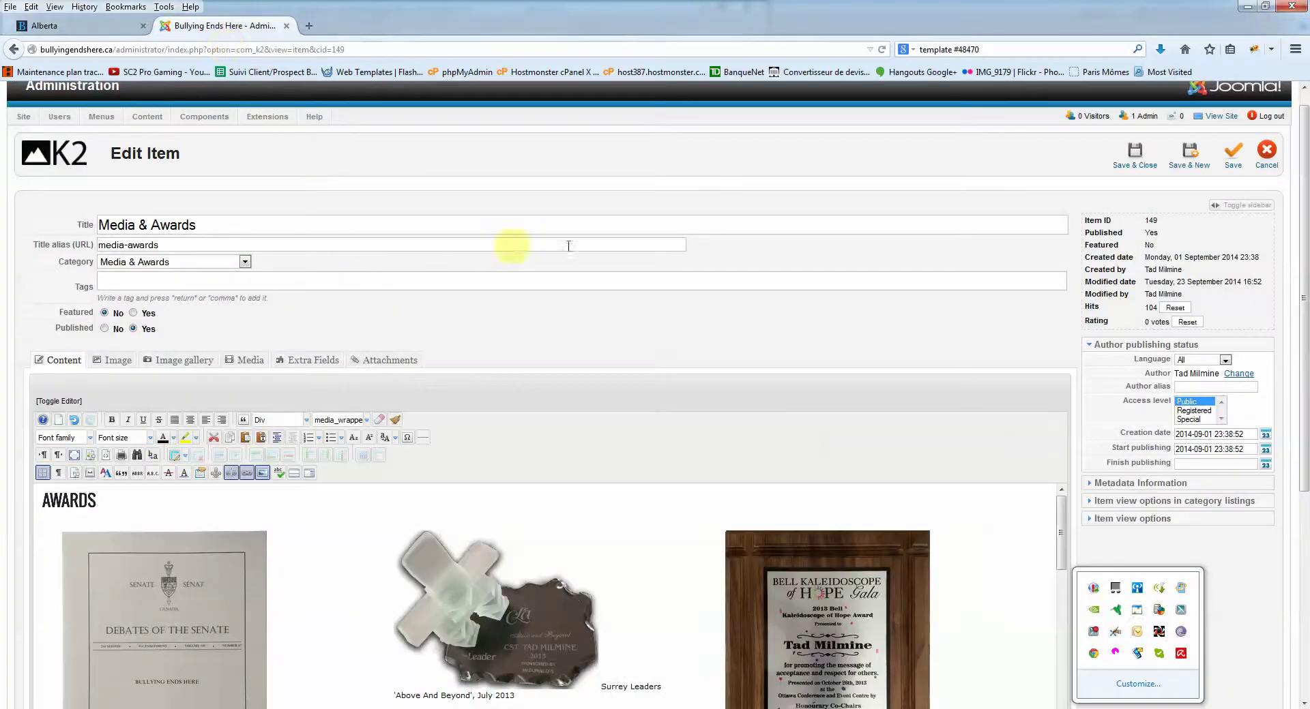
pyautogui.click(1261, 164)
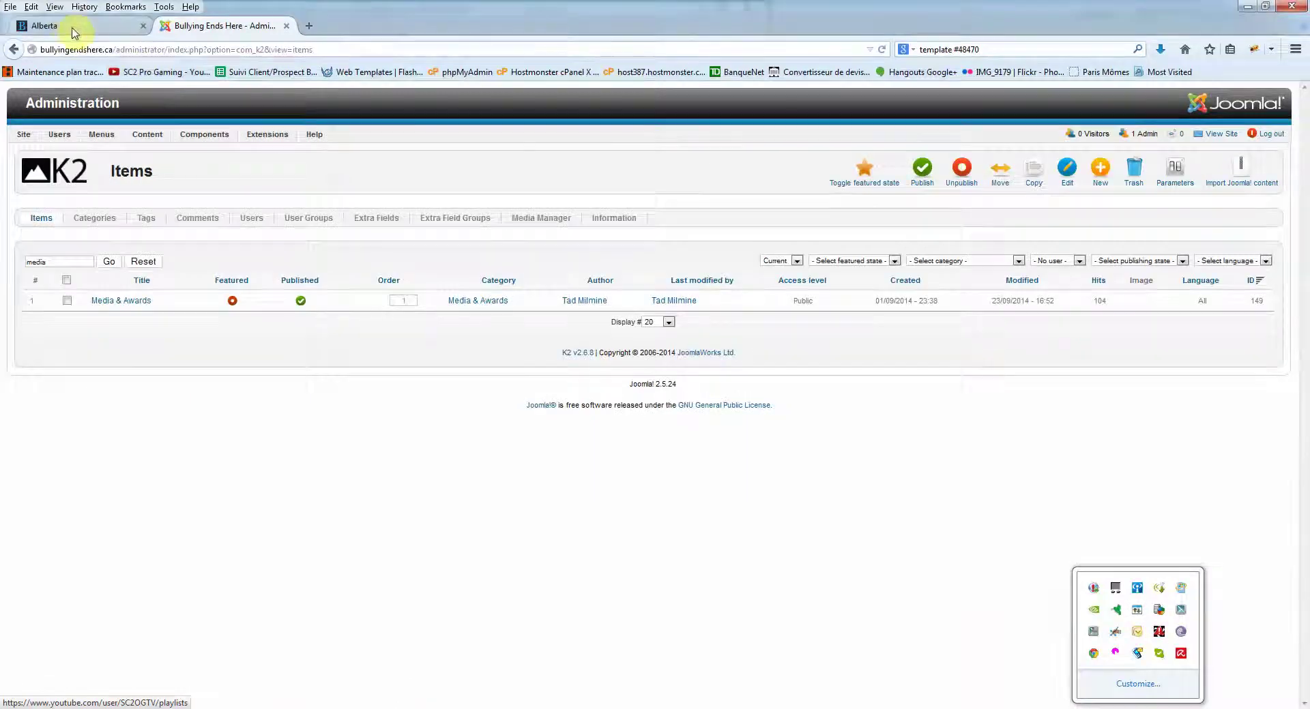
pyautogui.click(68, 26)
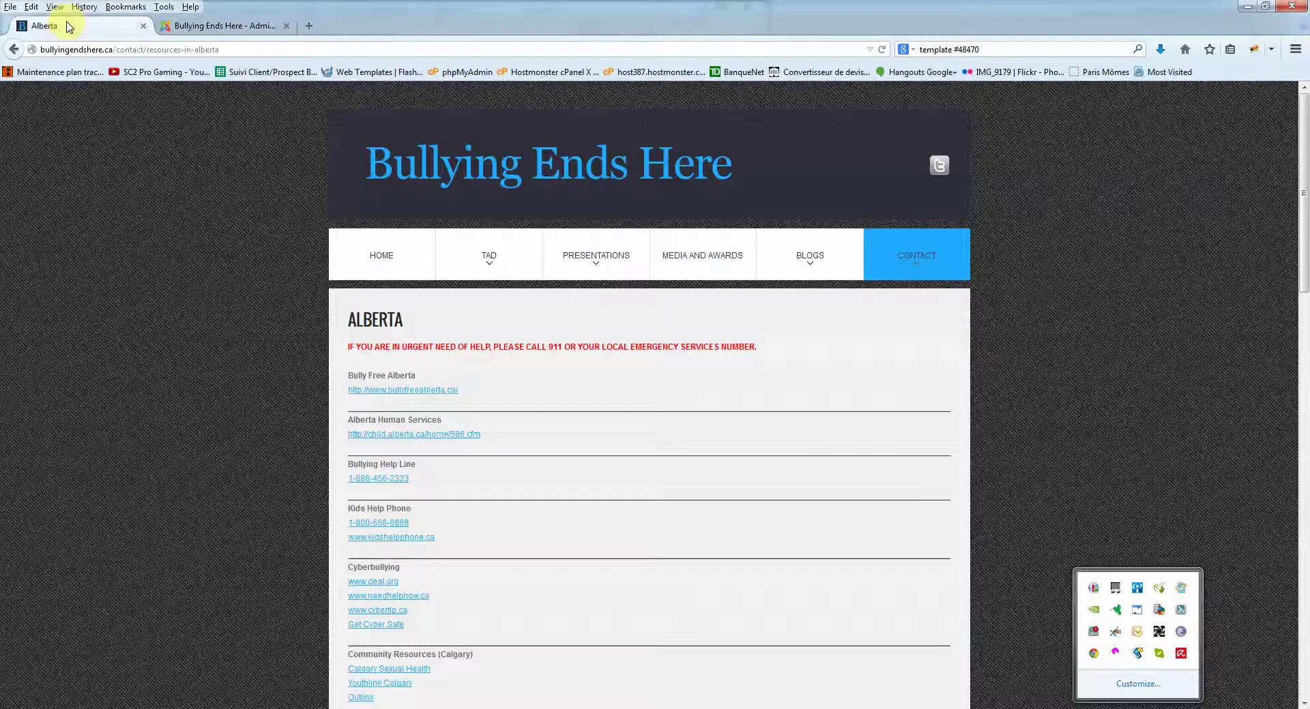